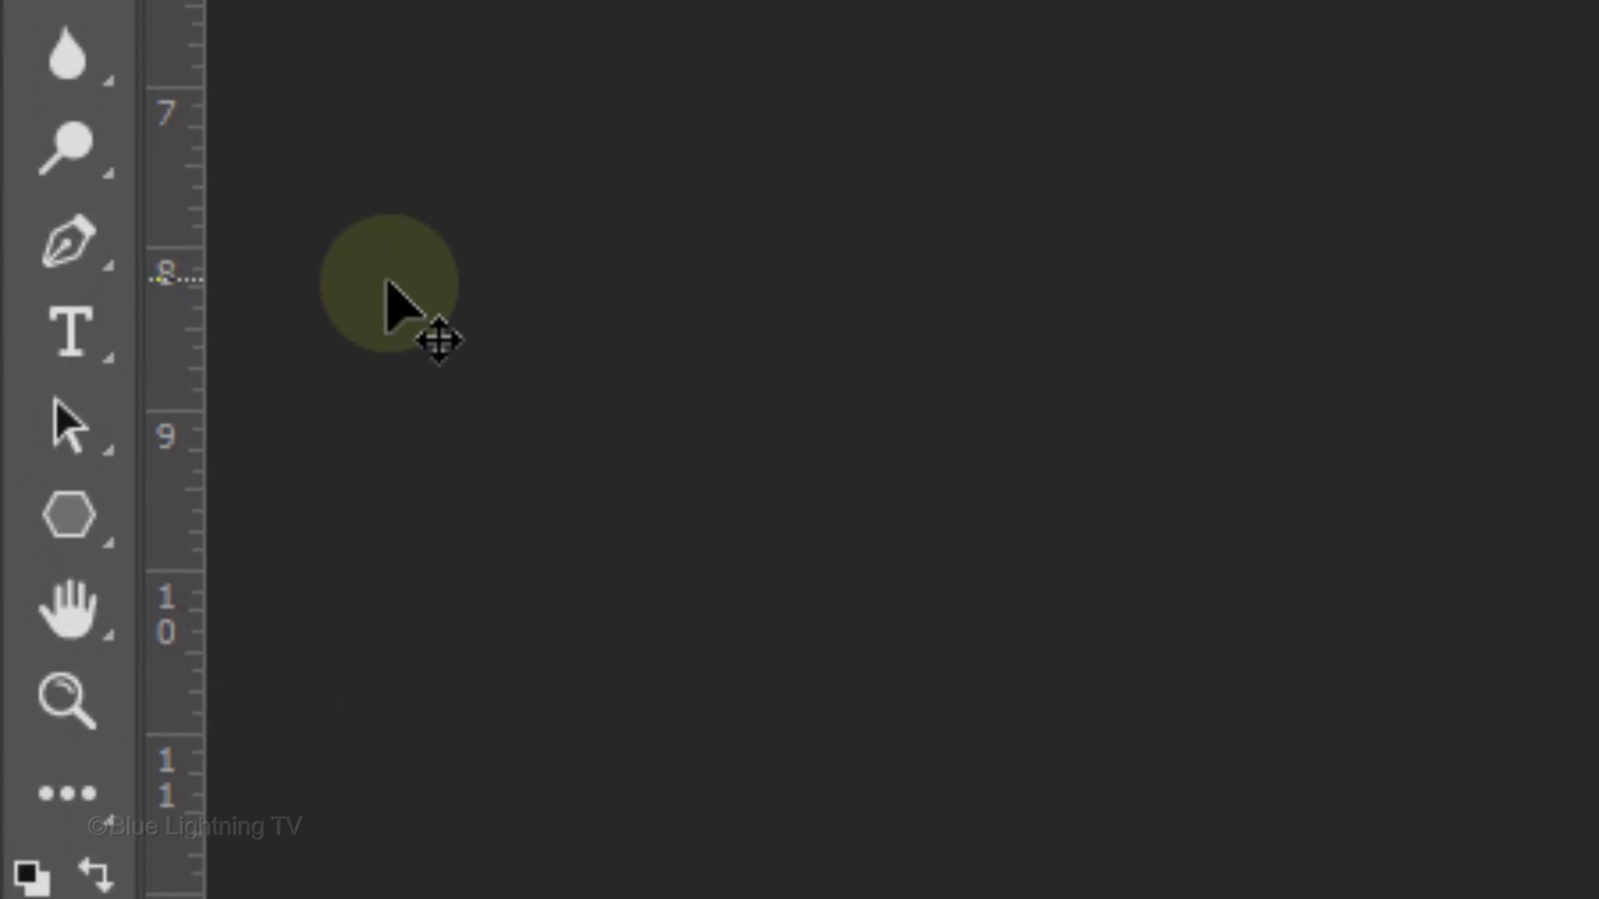
Set the Horizontal Type Tool to Great Lakes NF Regular at 163 pt
{"action": "left_click", "coordinate": [25, 411]}
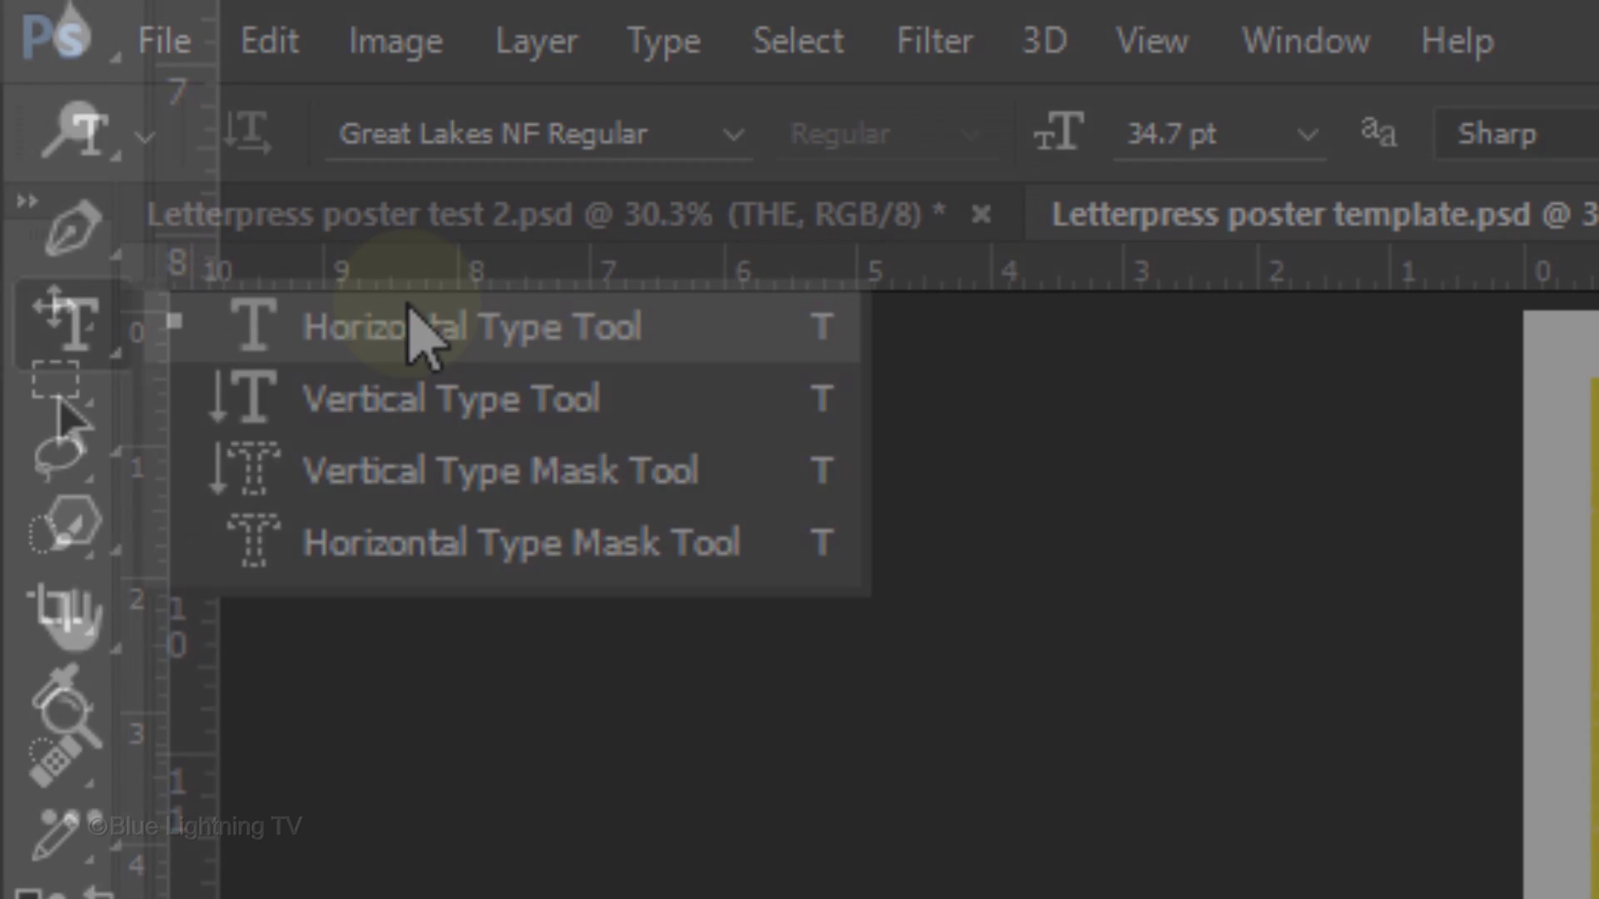
{"action": "left_click", "coordinate": [413, 327]}
{"action": "left_click", "coordinate": [732, 138]}
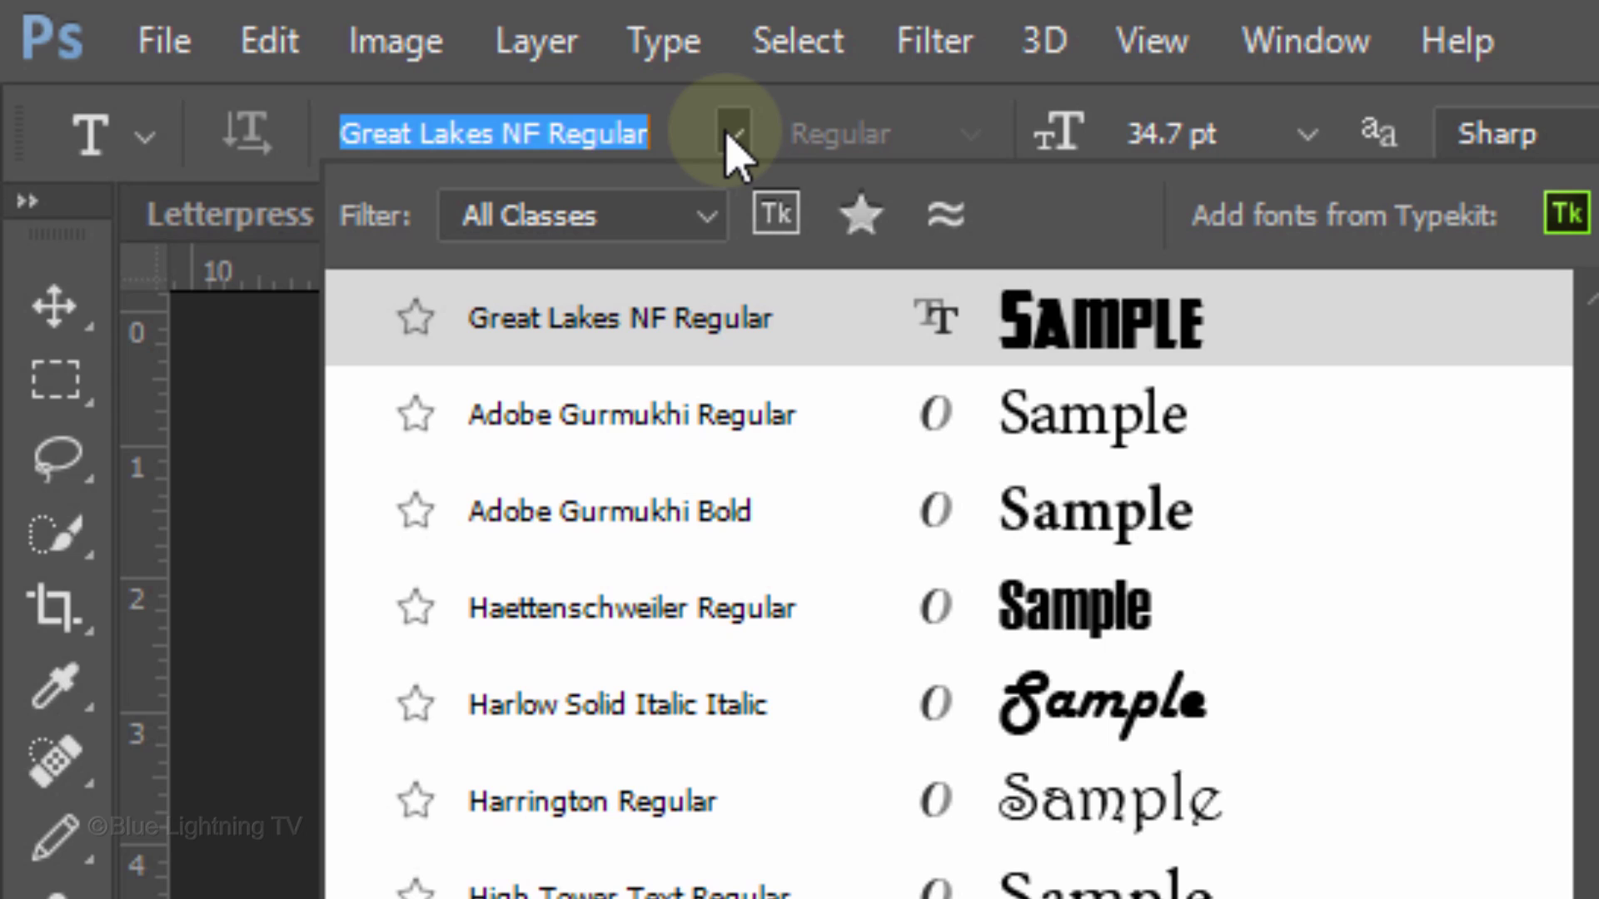
{"action": "left_click", "coordinate": [731, 142]}
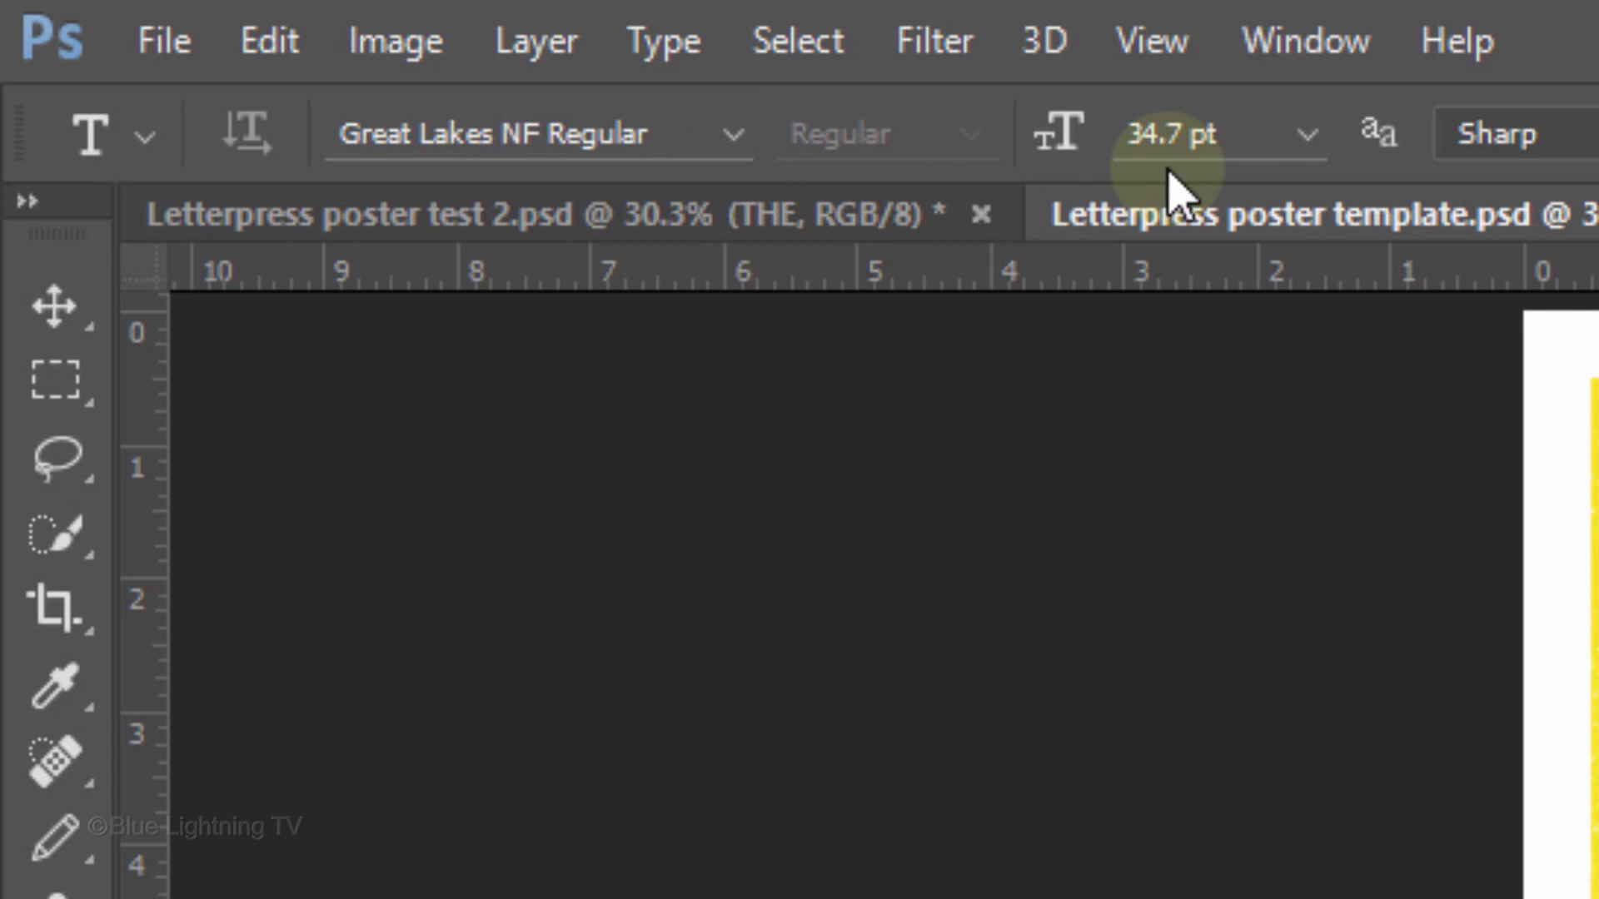
{"action": "left_click", "coordinate": [1245, 135]}
{"action": "type", "text": "163"}
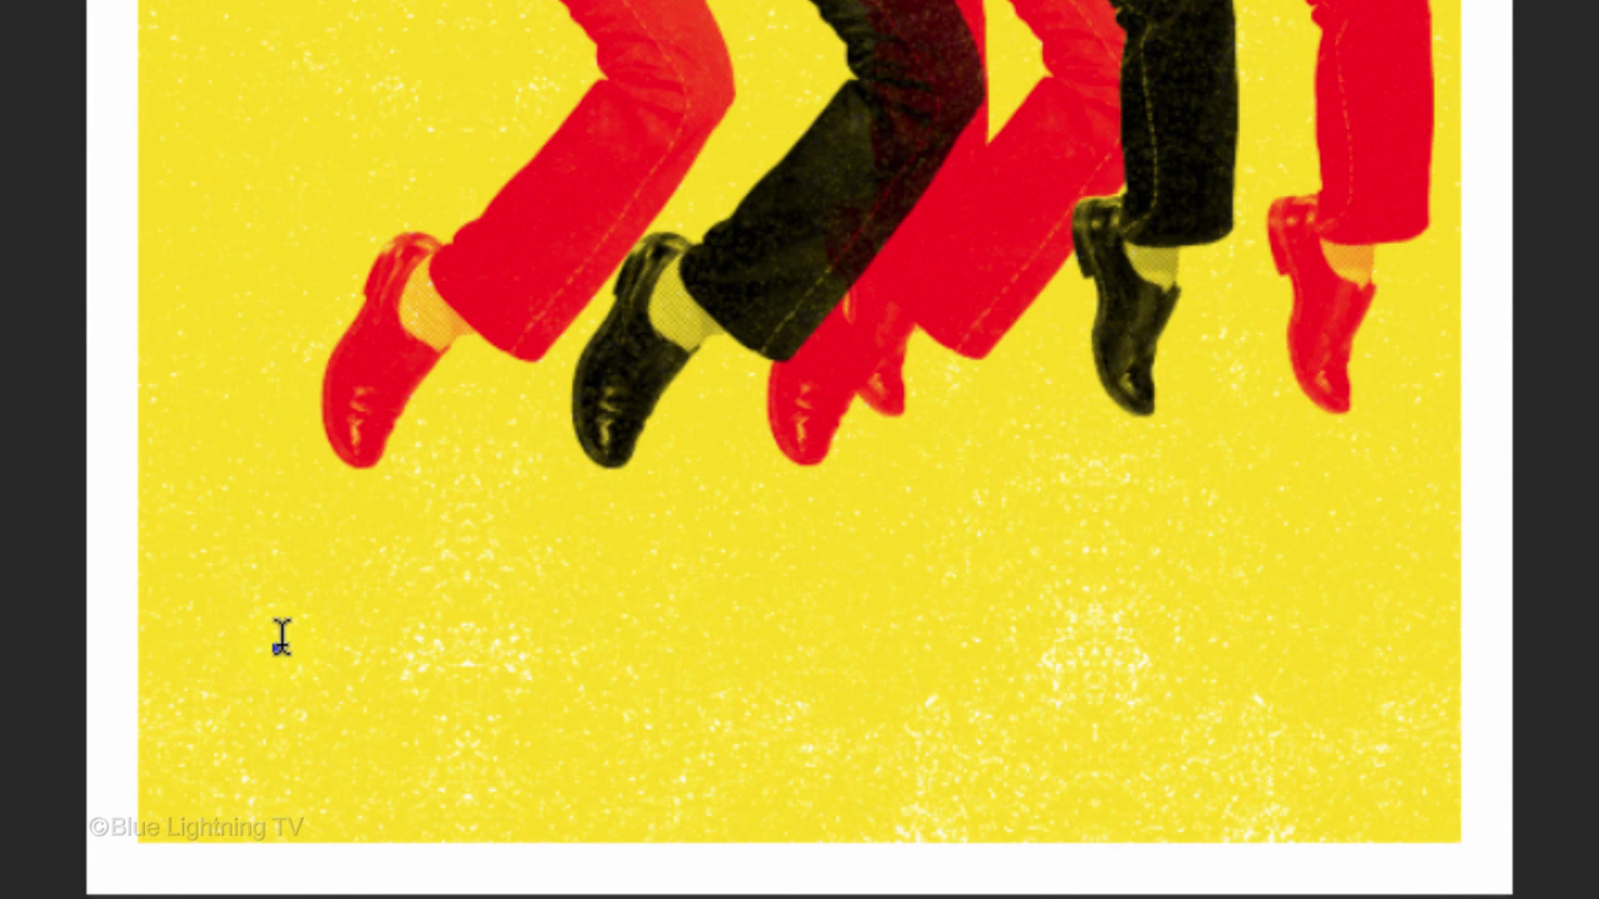
Type ELVIS below the jumping figures' feet
{"action": "left_click", "coordinate": [282, 646]}
{"action": "type", "text": "ELVIS"}
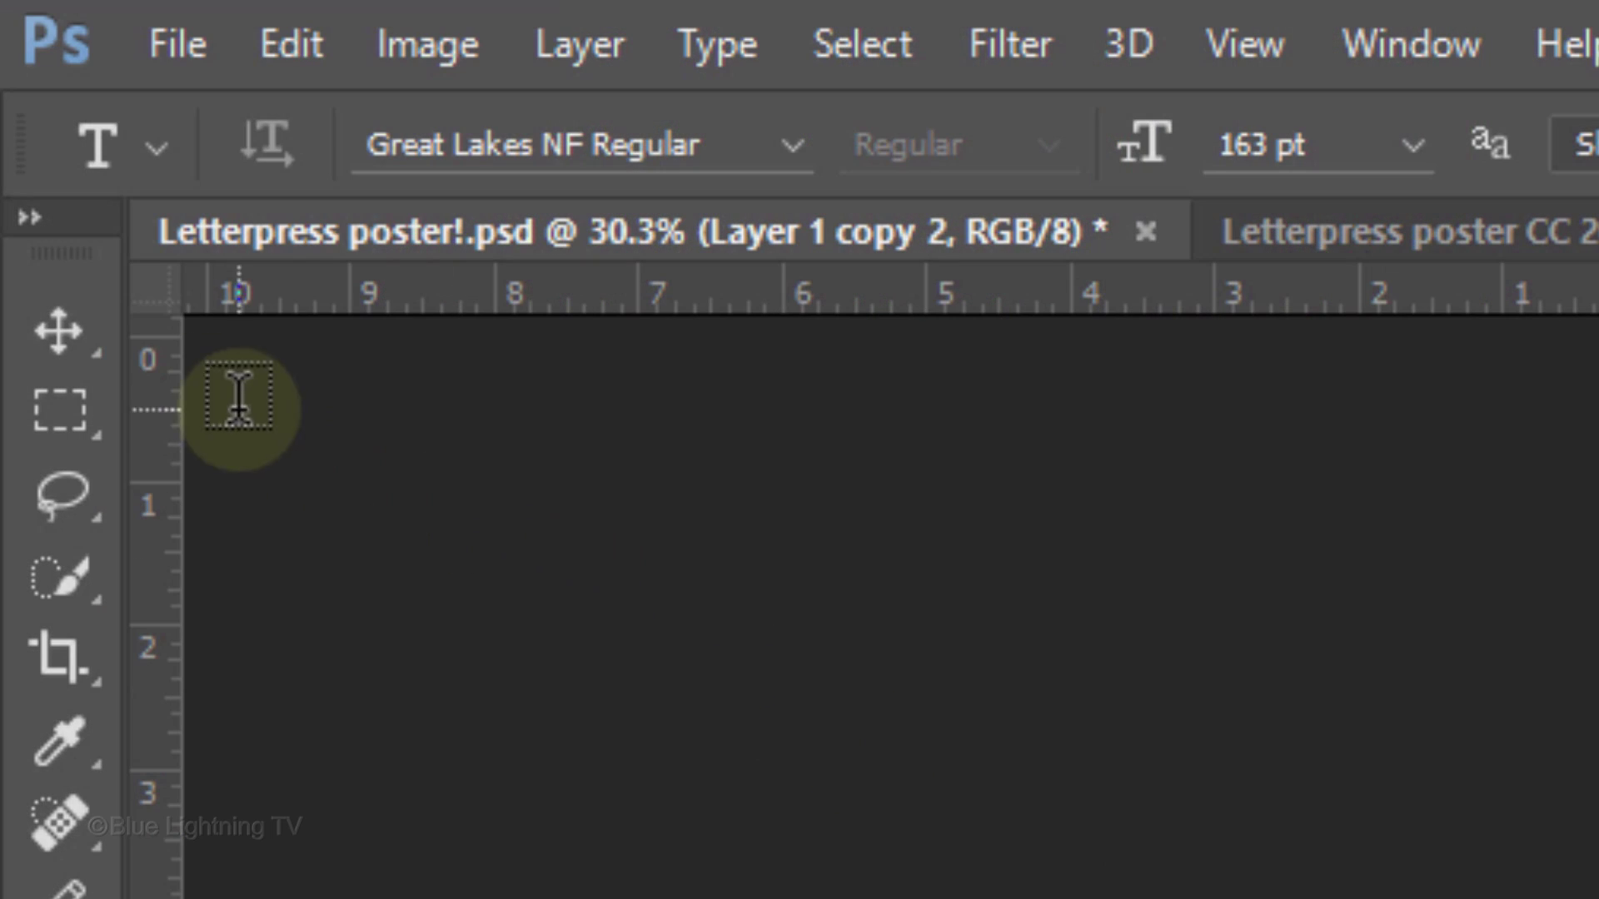
{"action": "left_click", "coordinate": [60, 333]}
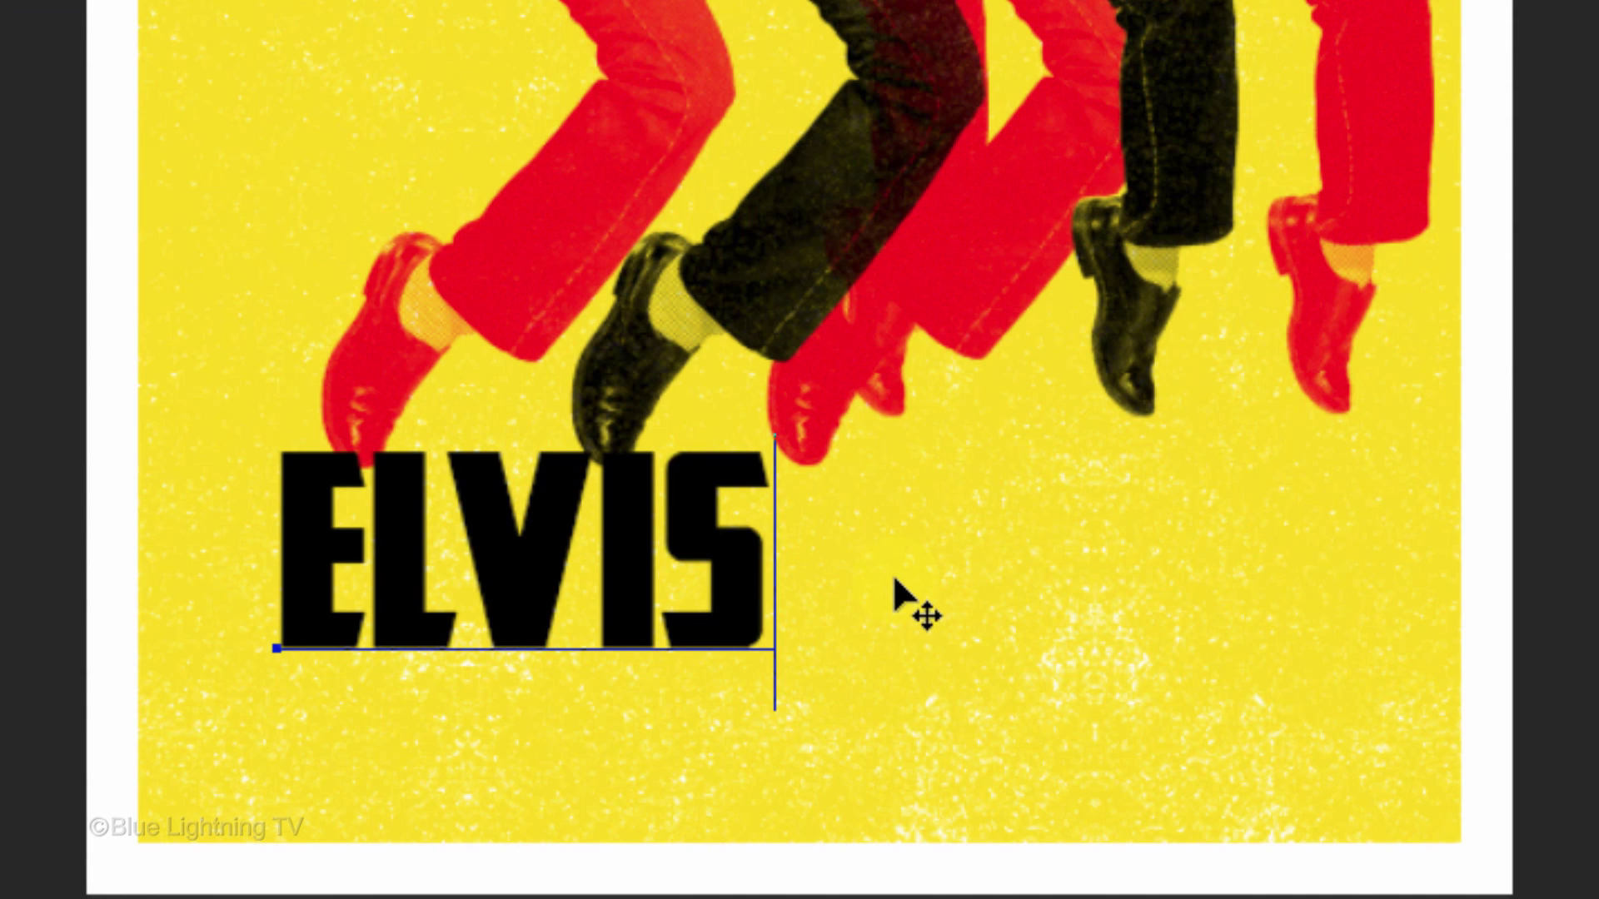
Start a new text line right of ELVIS in Steel Tongs Regular
{"action": "key", "text": "t"}
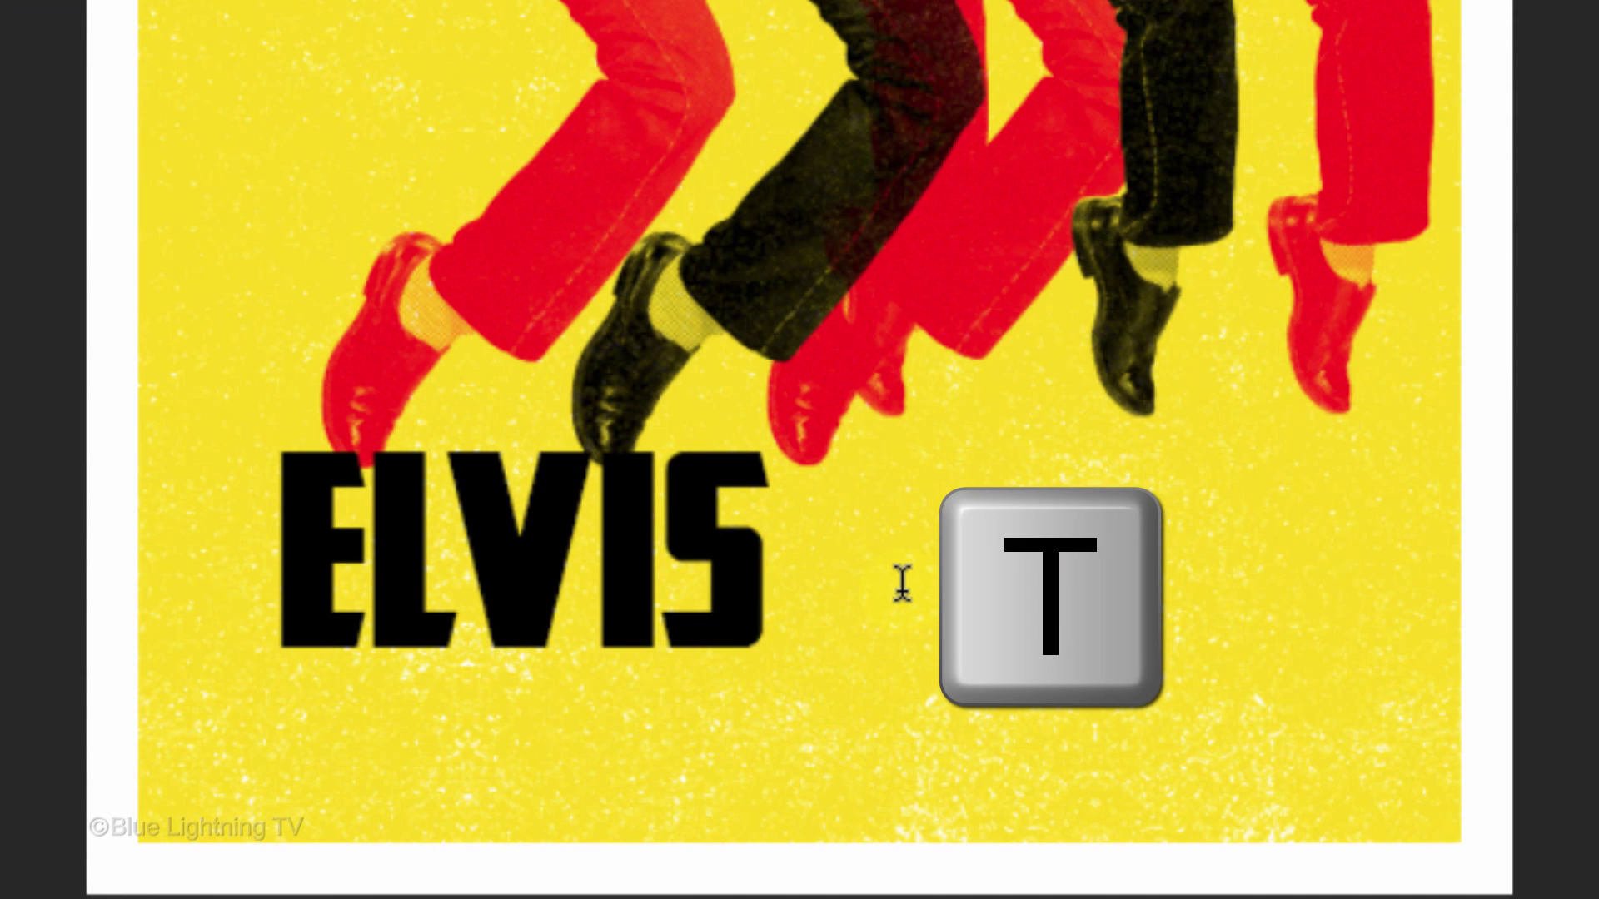
{"action": "left_click", "coordinate": [903, 583]}
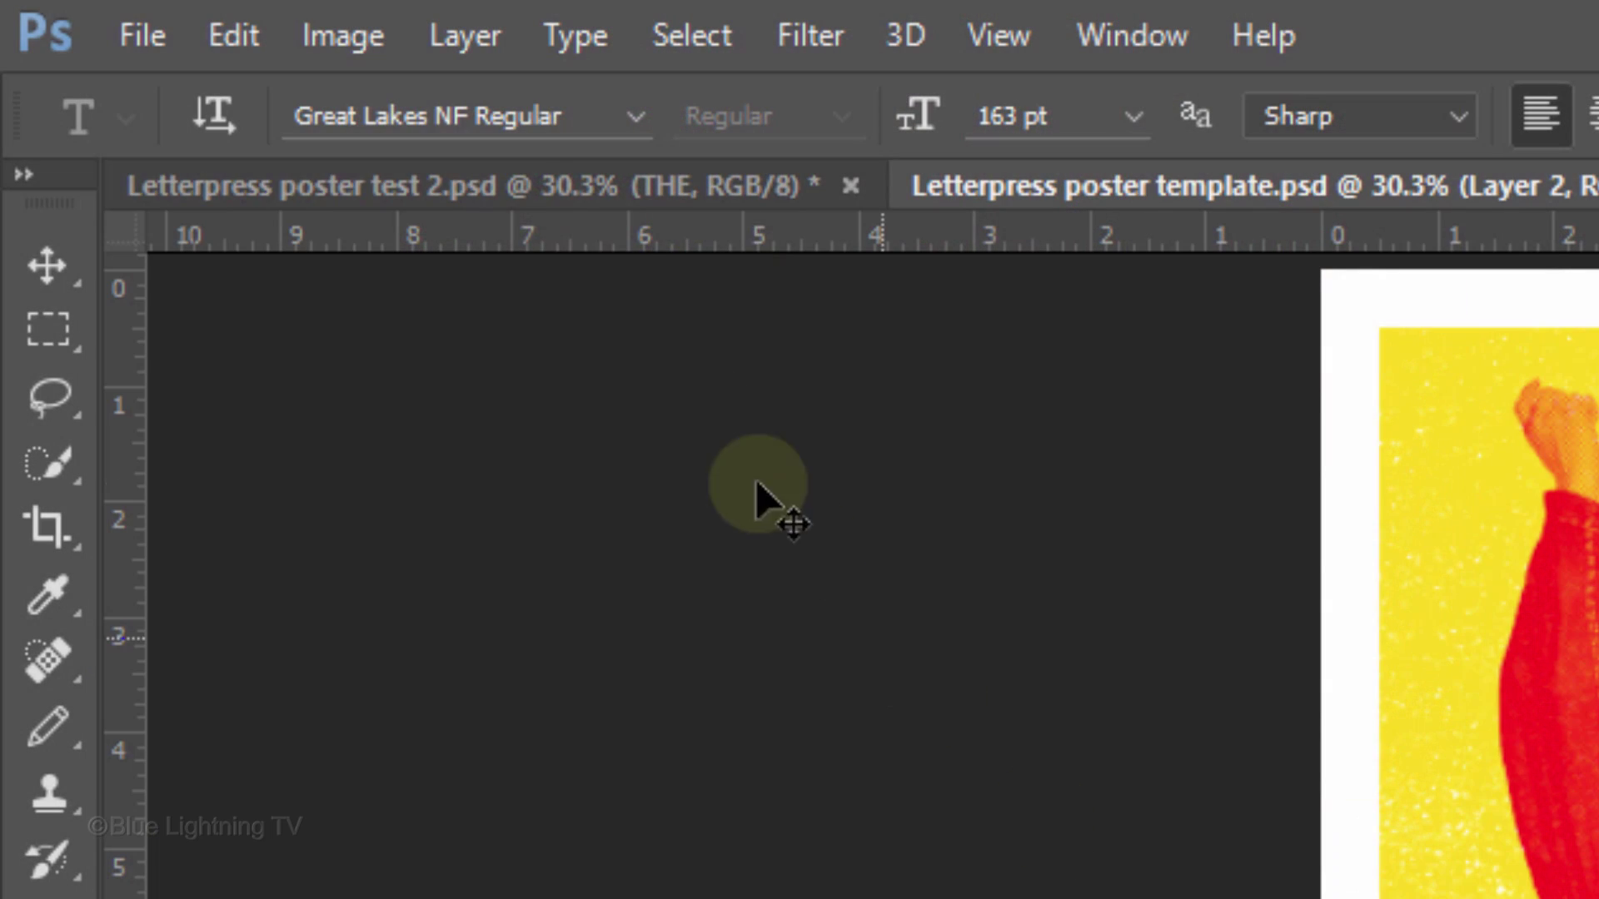
{"action": "left_click", "coordinate": [598, 118]}
{"action": "type", "text": "STEE"}
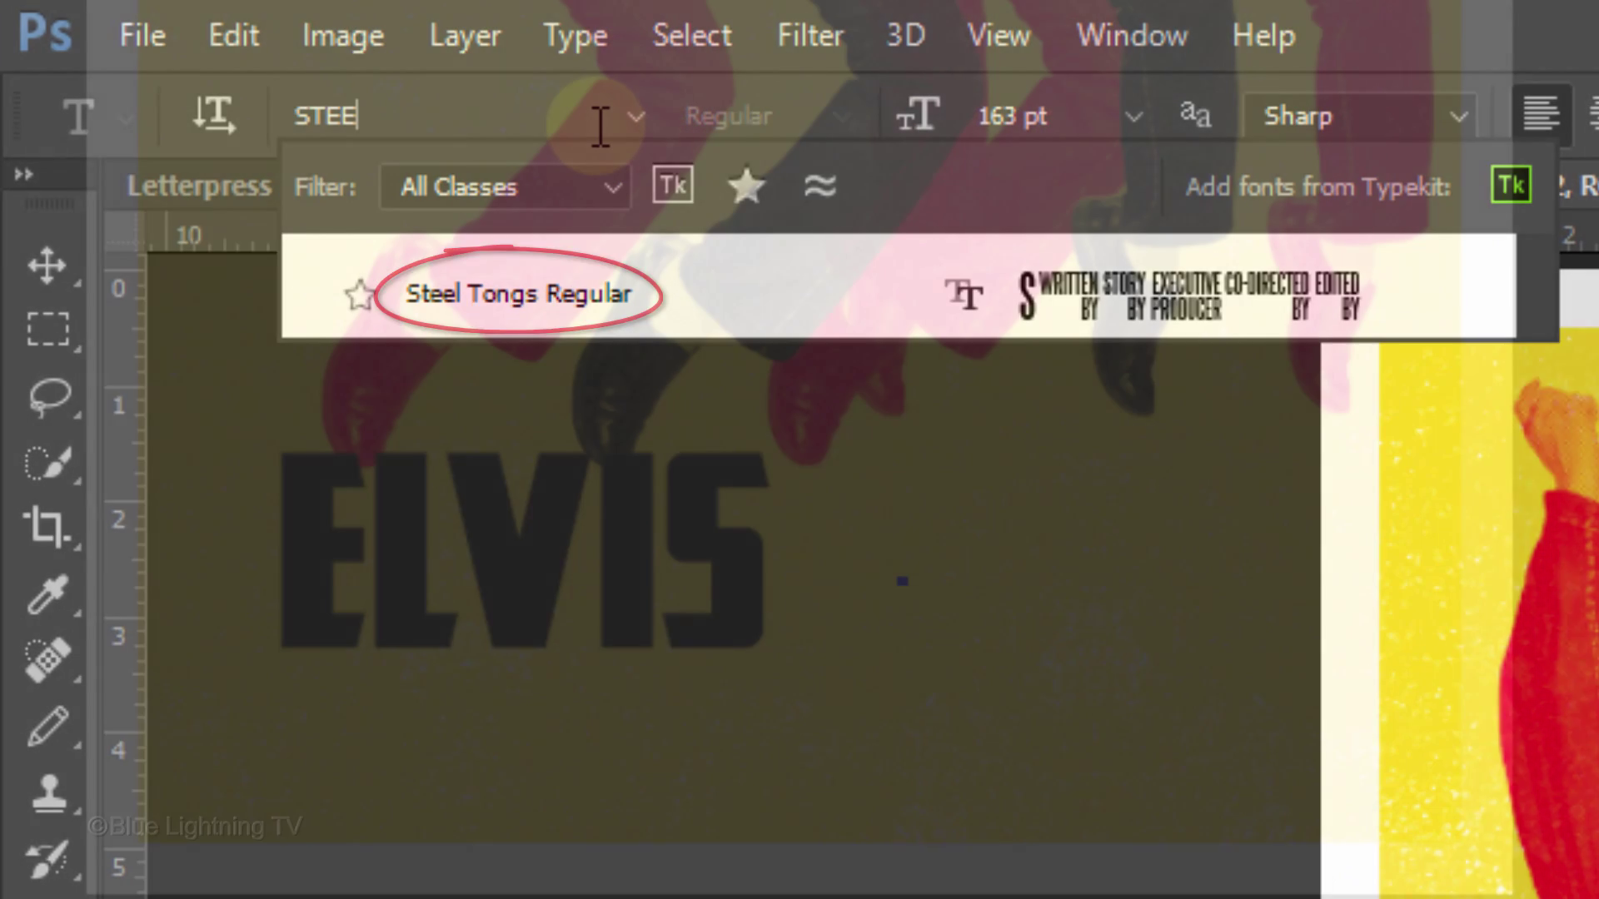
{"action": "key", "text": "Return"}
Type PRESLEY and drag it lower beside ELVIS
{"action": "type", "text": "PRESLEY"}
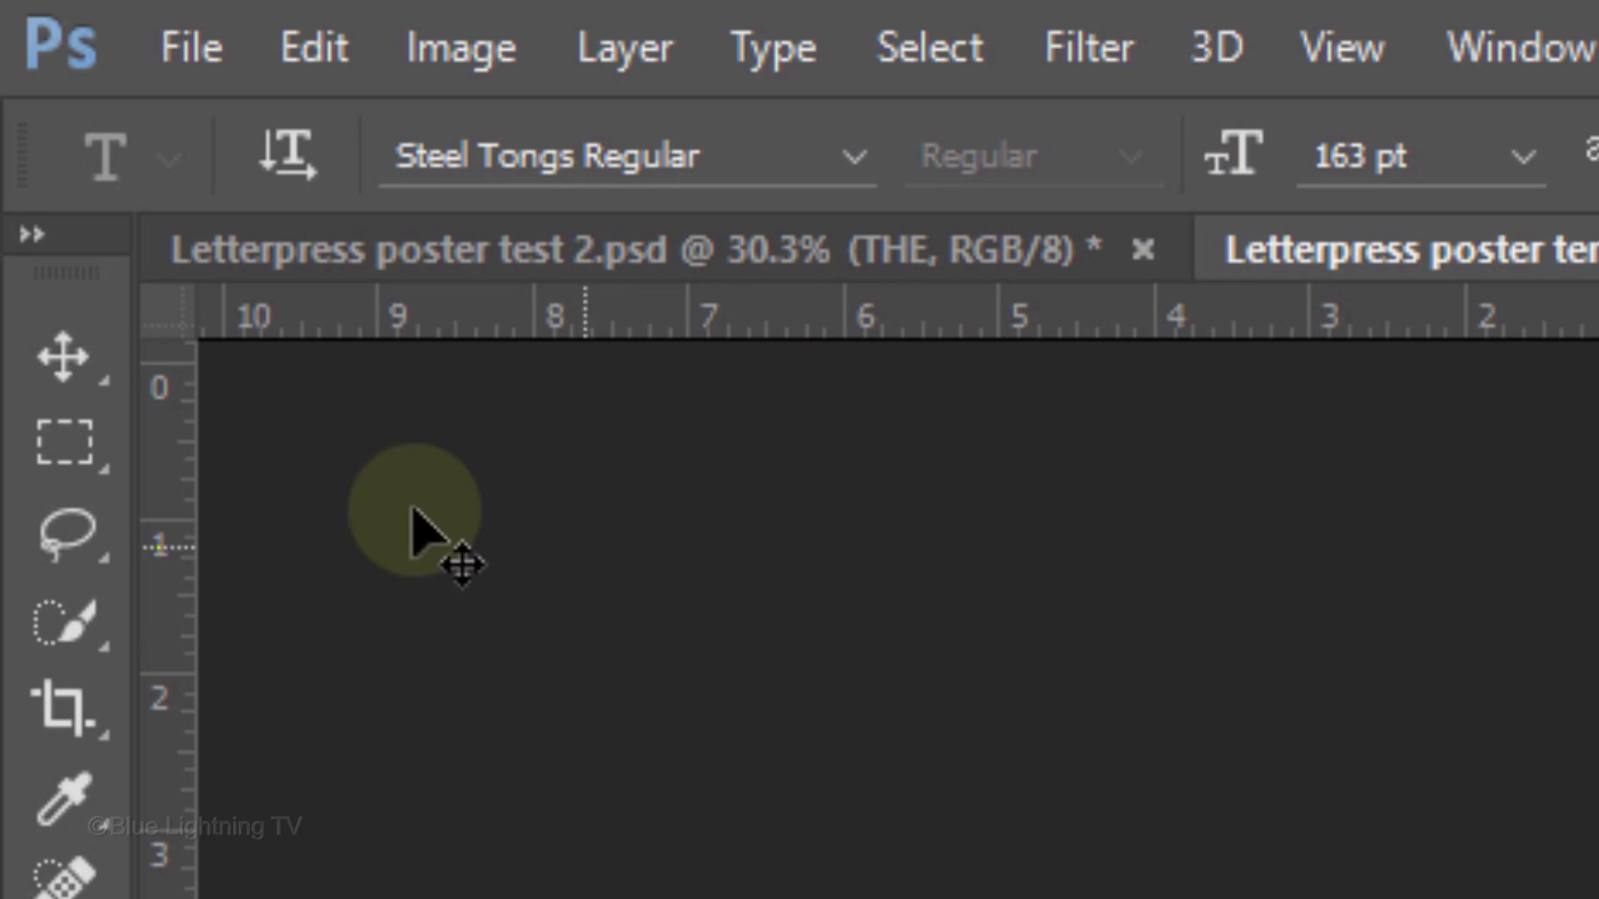
{"action": "left_click", "coordinate": [52, 367]}
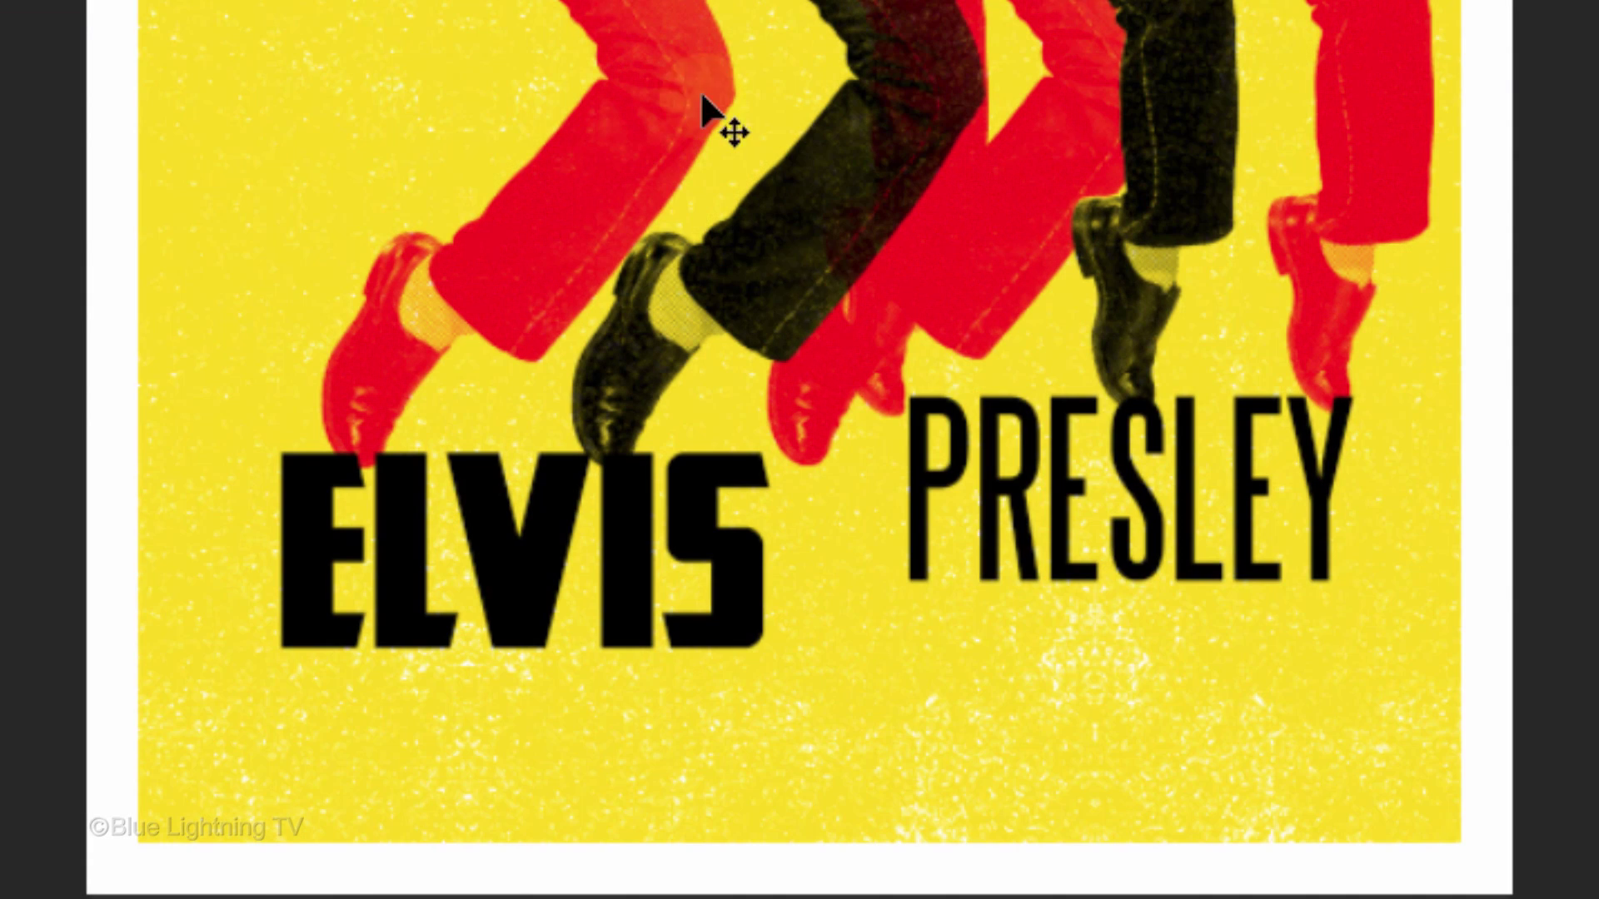
{"action": "left_click_drag", "start_coordinate": [1039, 517], "coordinate": [1005, 586]}
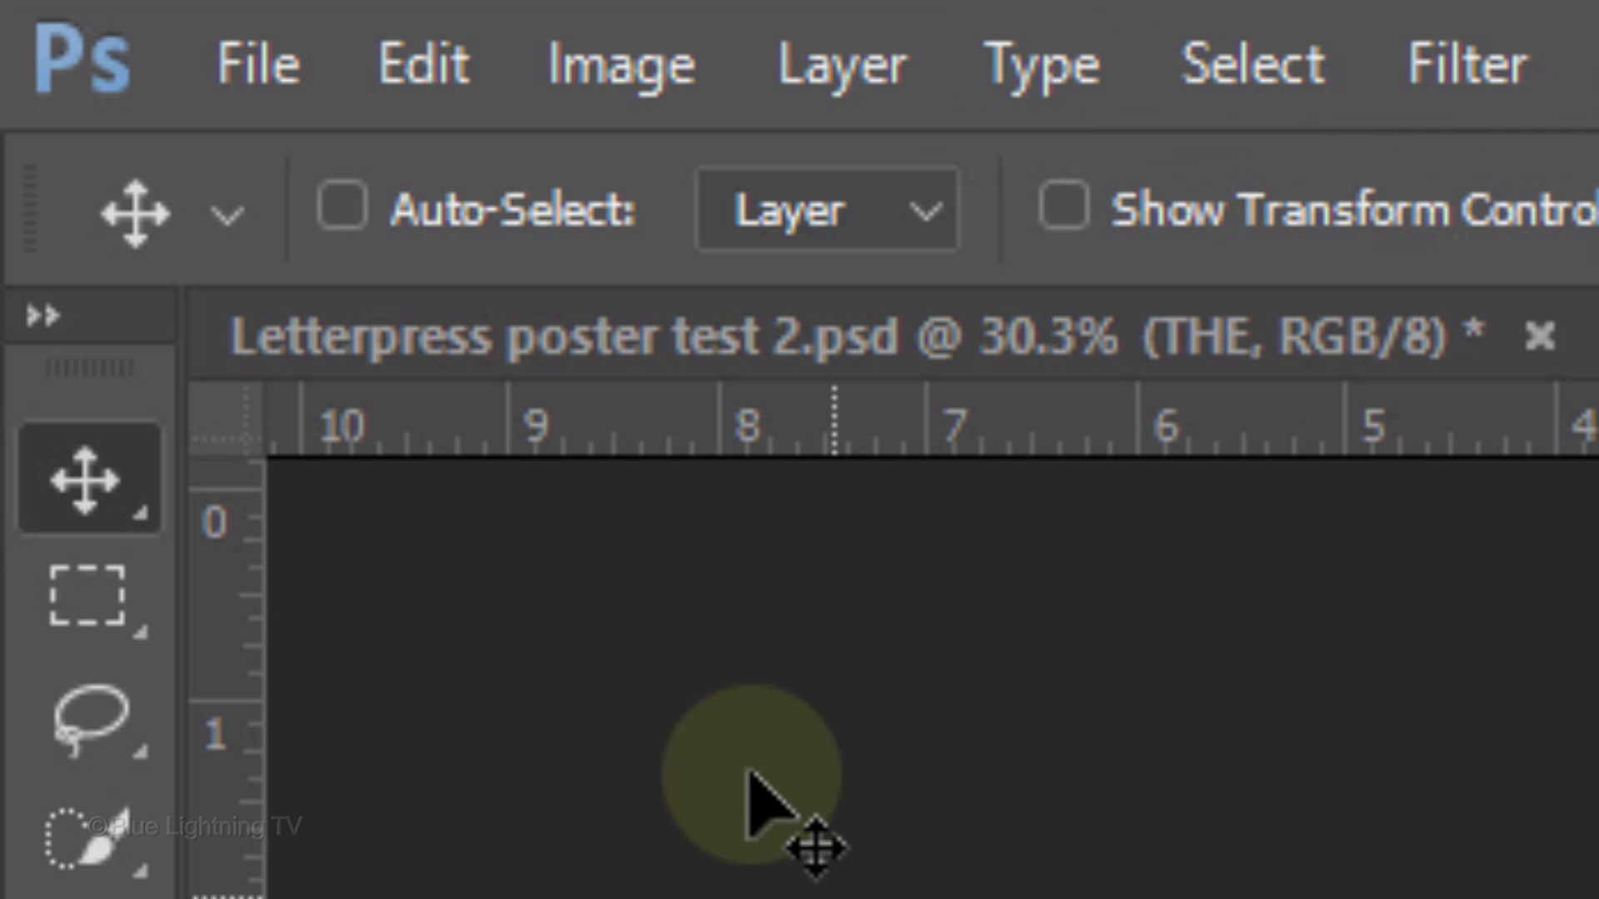
With Auto-Select on, lower ELVIS and slide PRESLEY against it on a shared baseline
{"action": "left_click", "coordinate": [341, 208]}
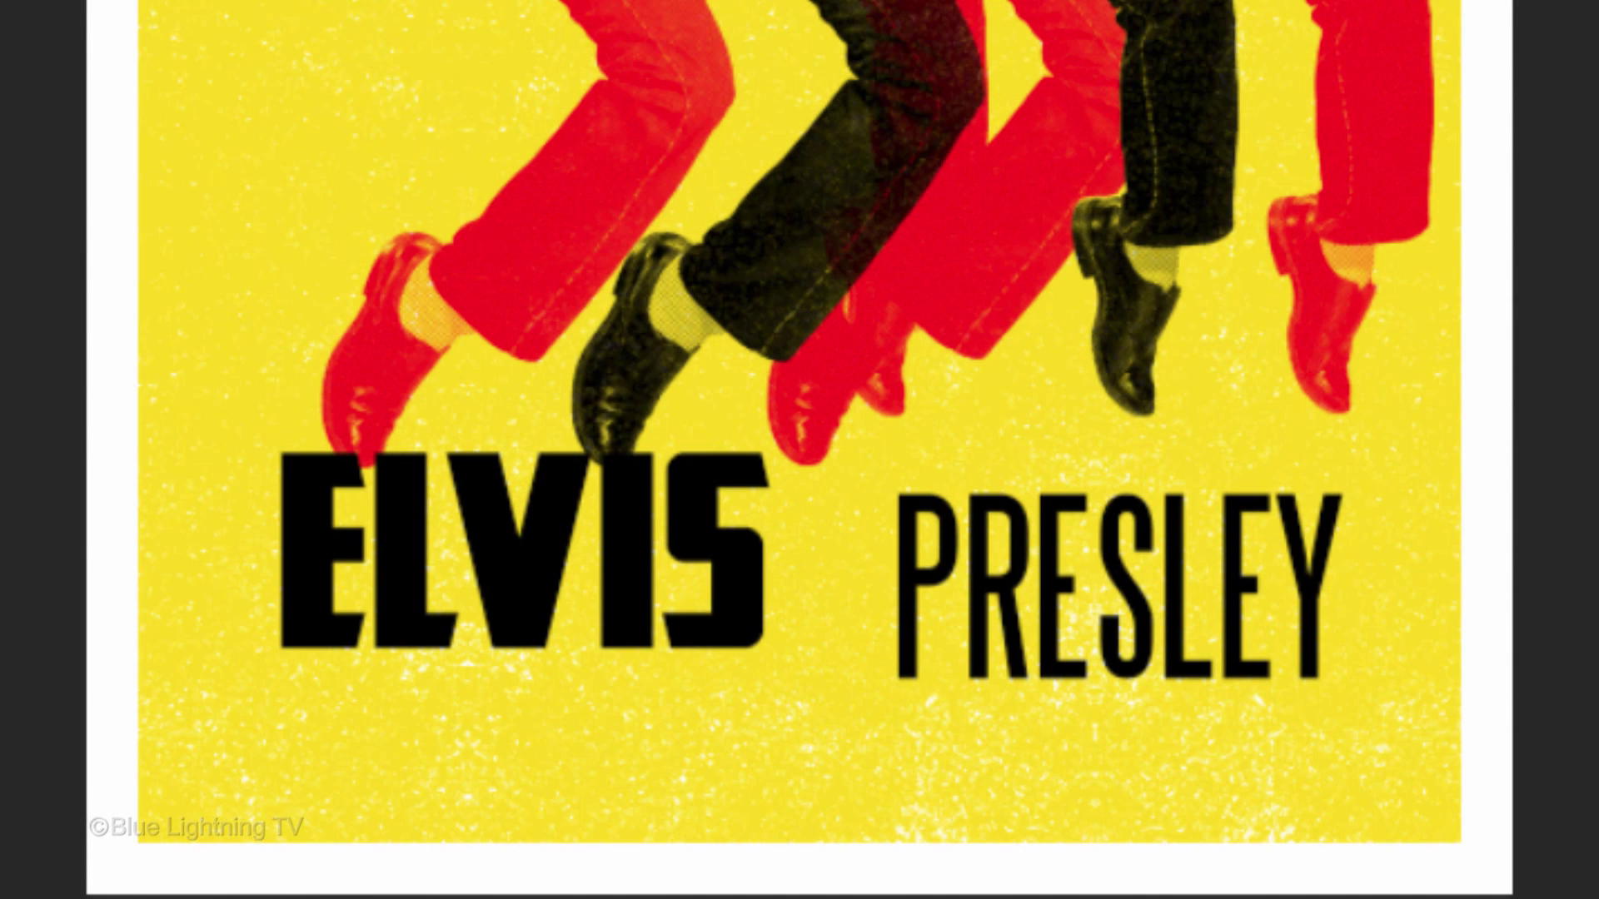
{"action": "left_click", "coordinate": [727, 593]}
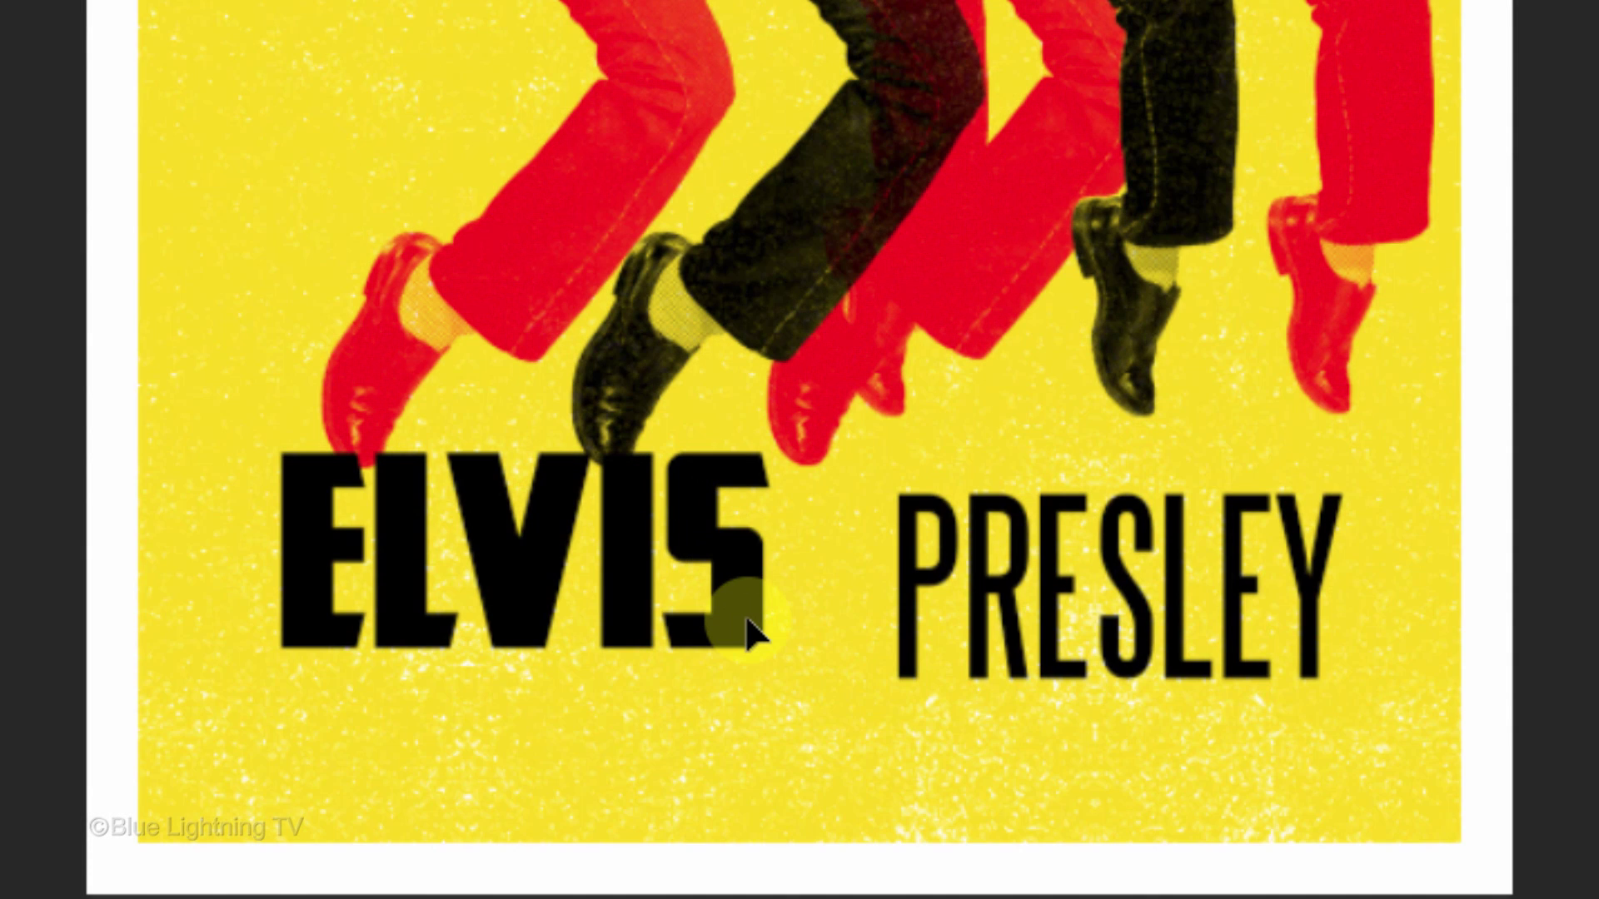
{"action": "left_click_drag", "start_coordinate": [747, 619], "coordinate": [763, 662]}
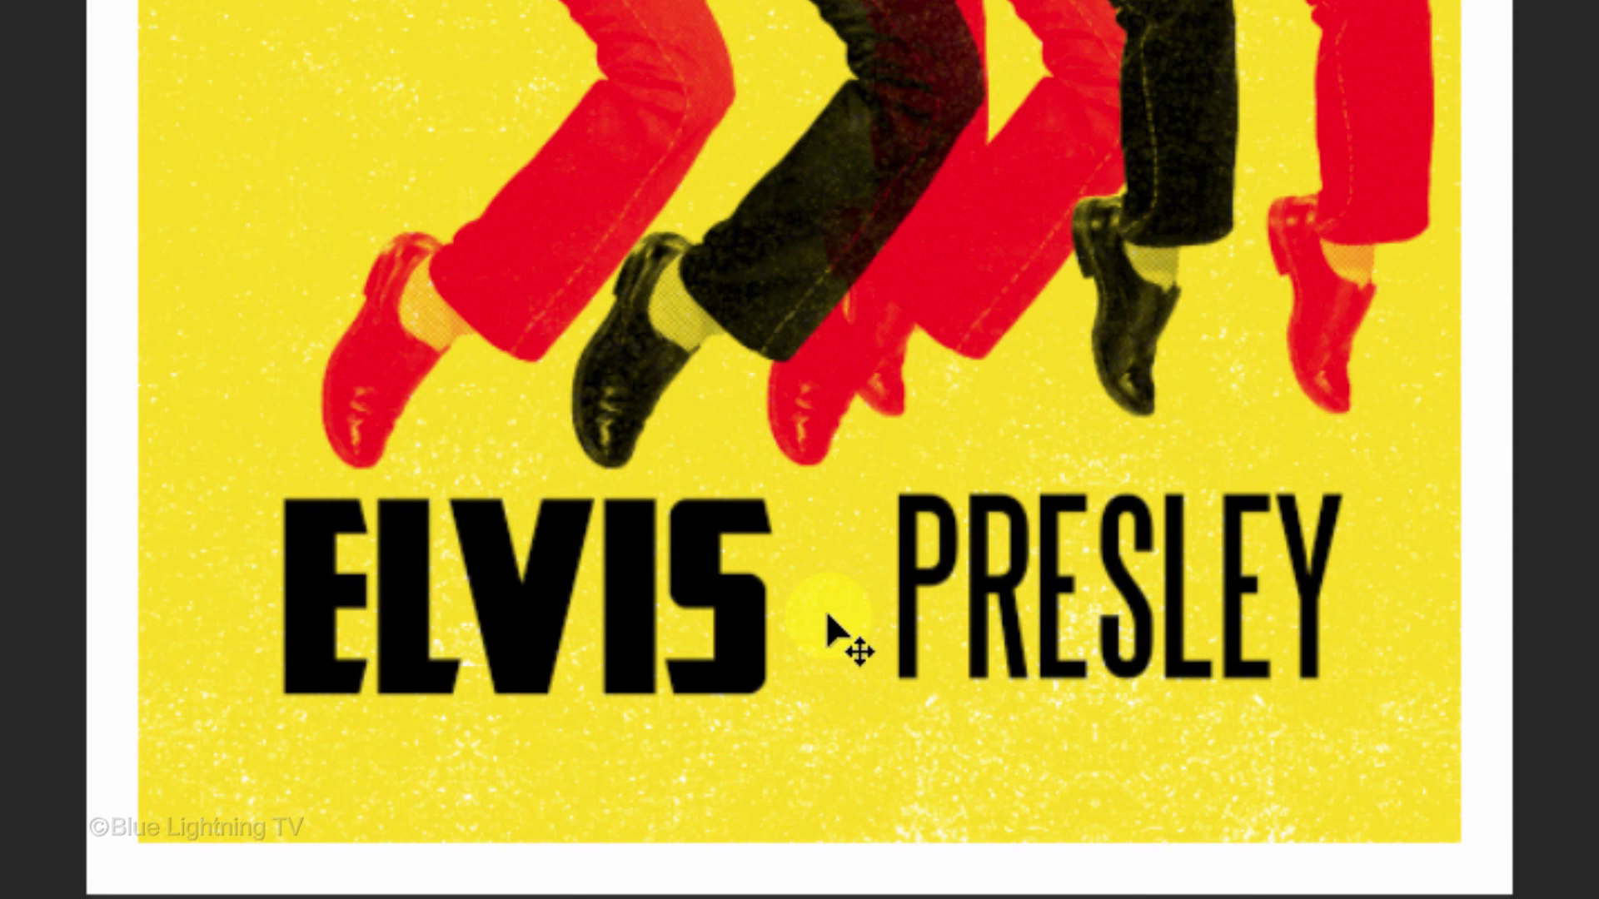
{"action": "left_click_drag", "start_coordinate": [916, 588], "coordinate": [820, 612]}
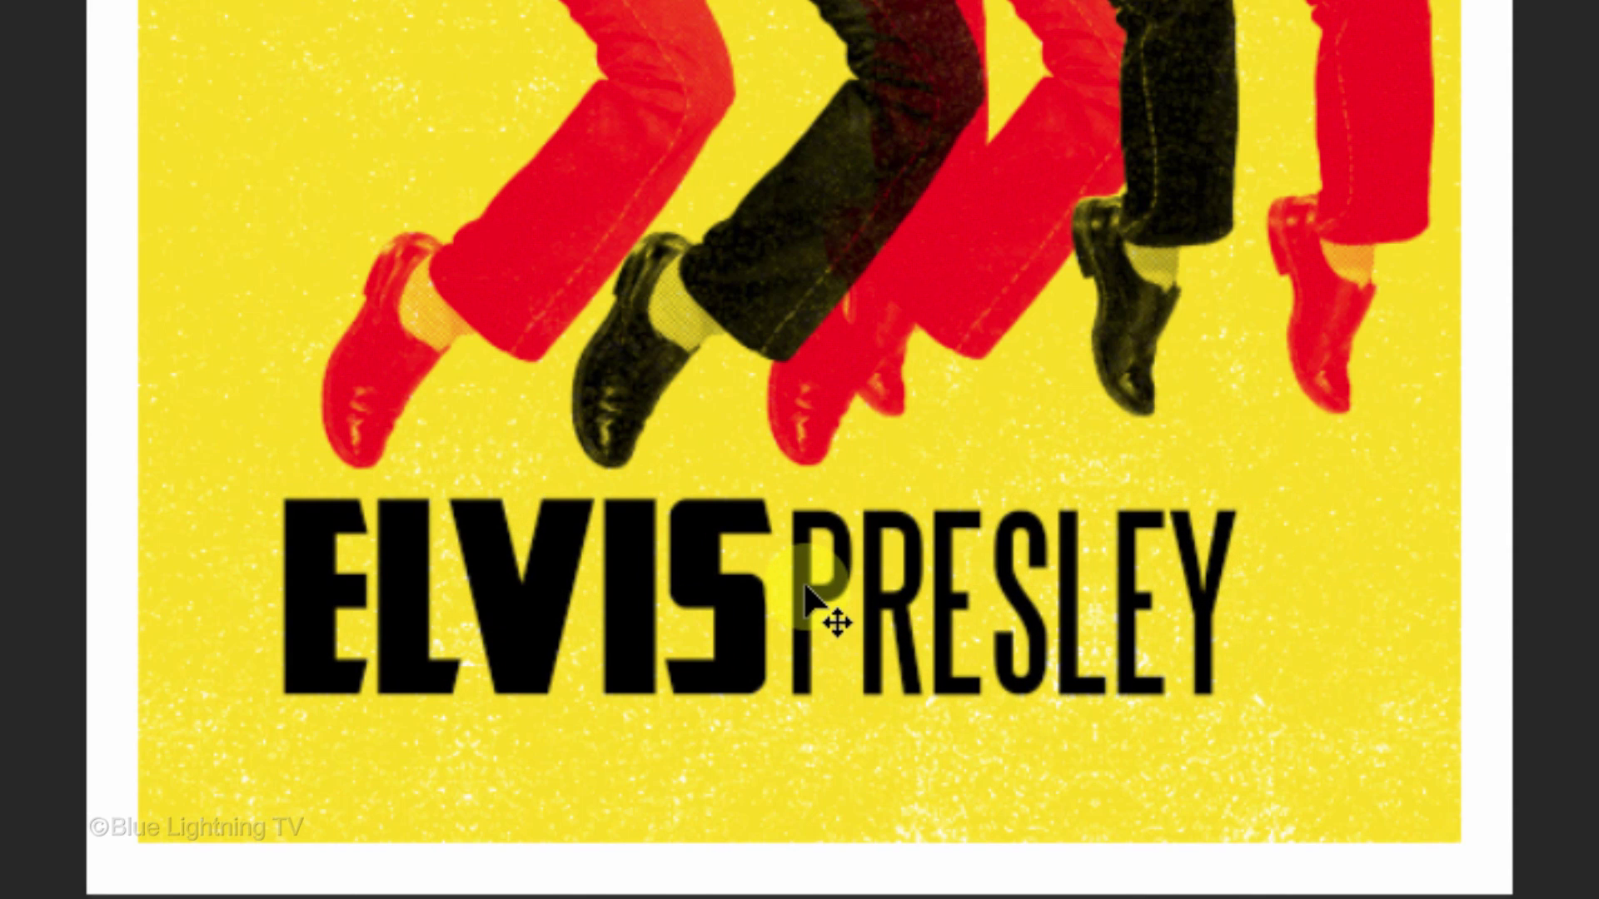
{"action": "key", "text": "z"}
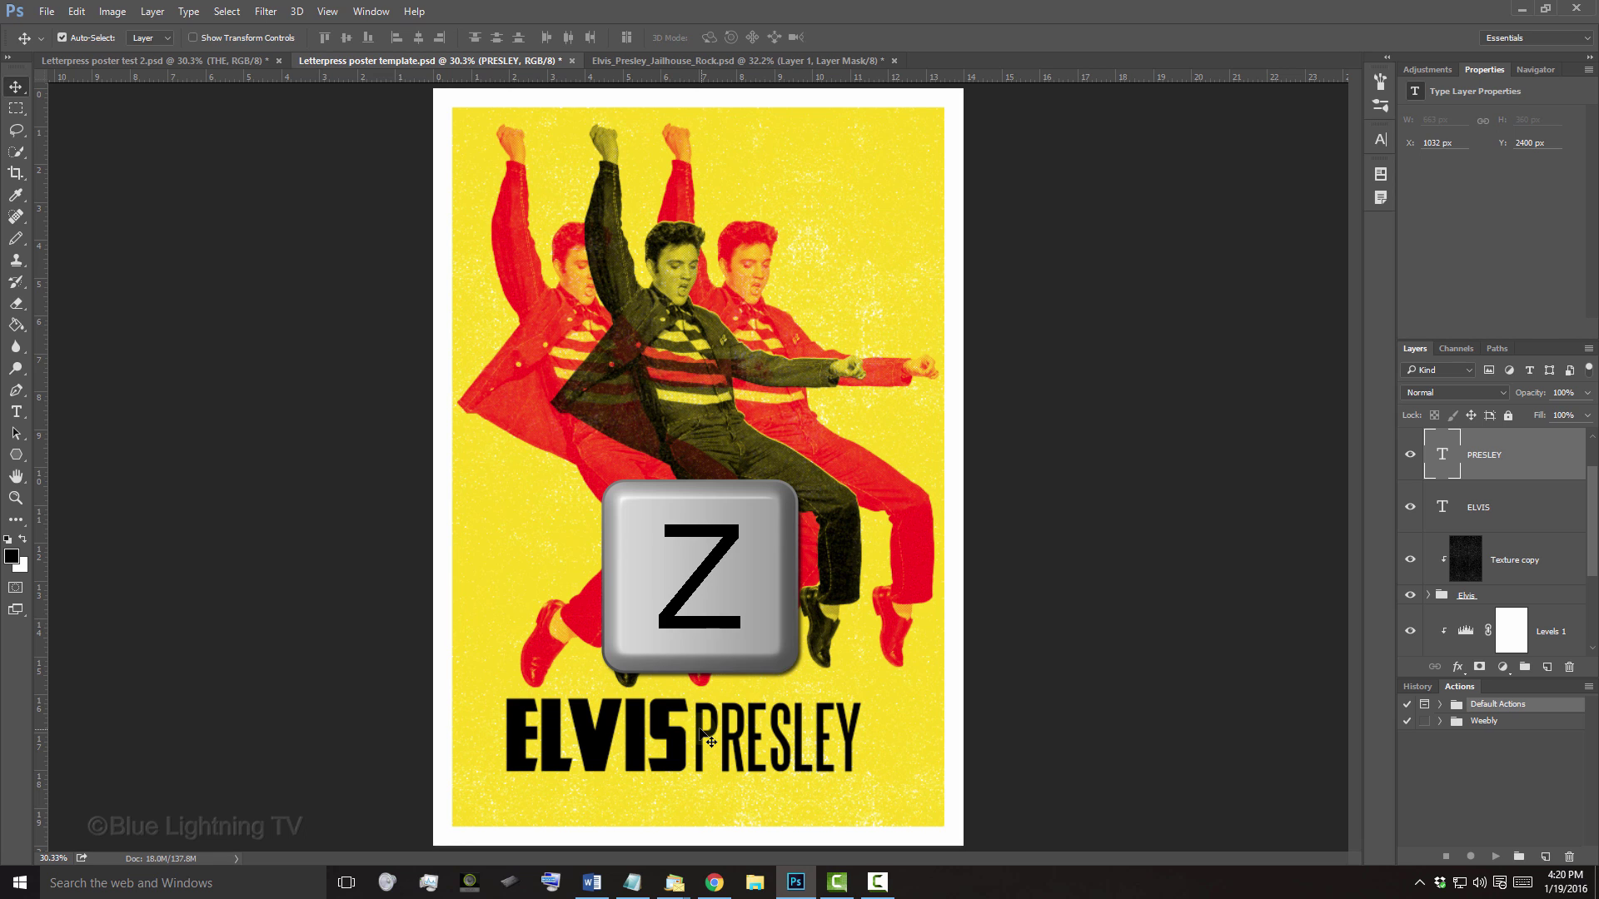
{"action": "left_click_drag", "start_coordinate": [464, 676], "coordinate": [940, 808]}
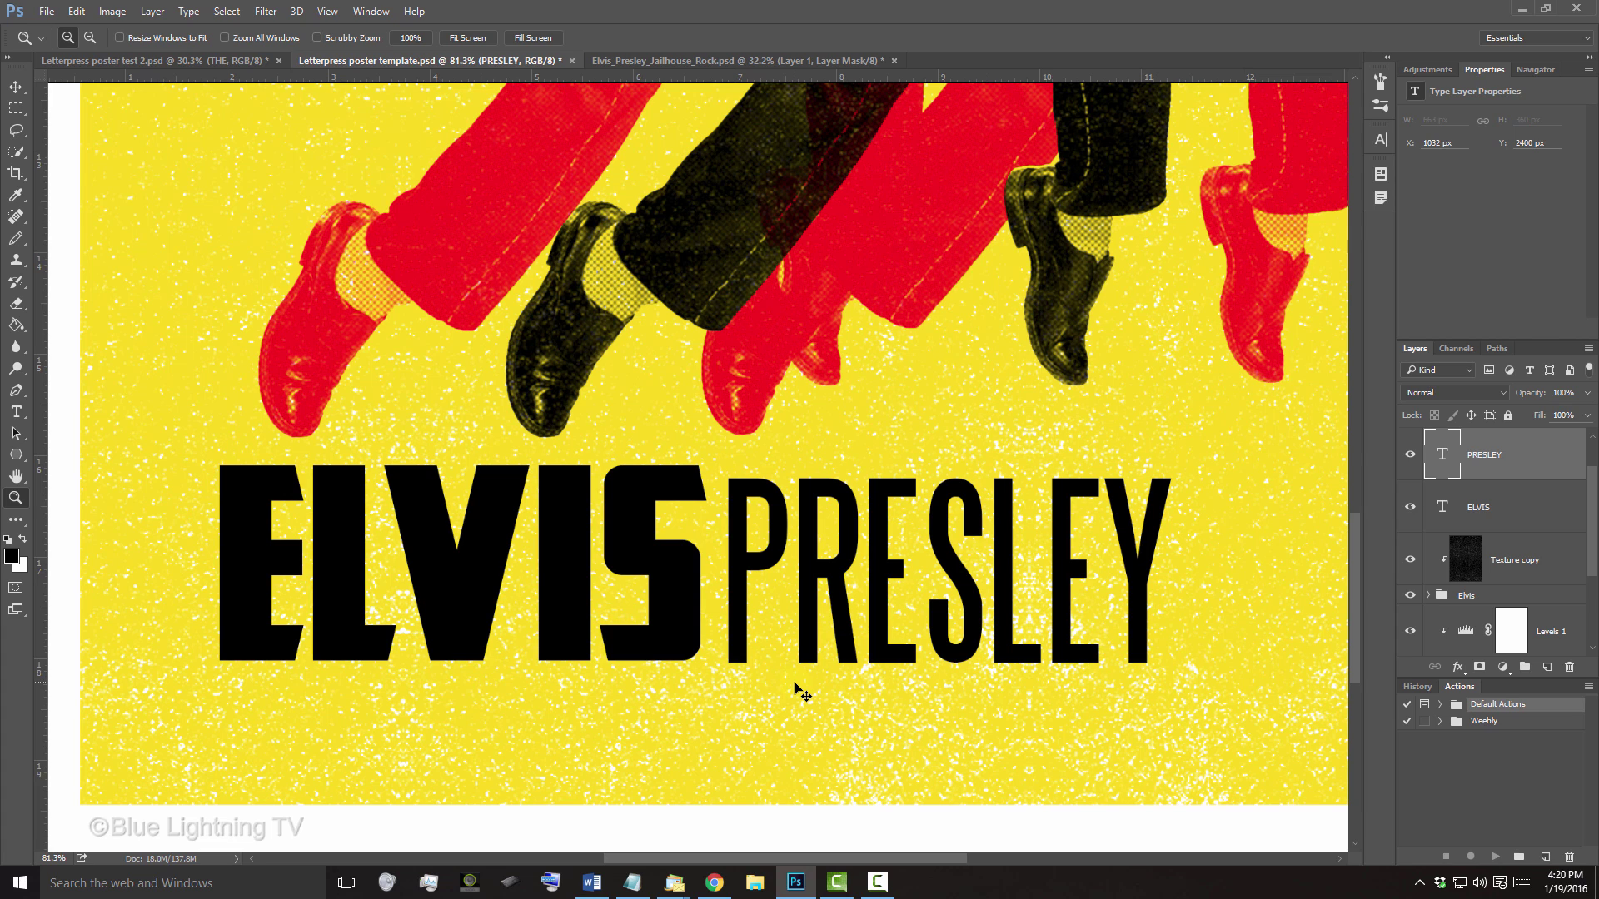
Scale PRESLEY up to about 106% to match ELVIS, leaving a small gap
{"action": "key", "text": "ctrl+t"}
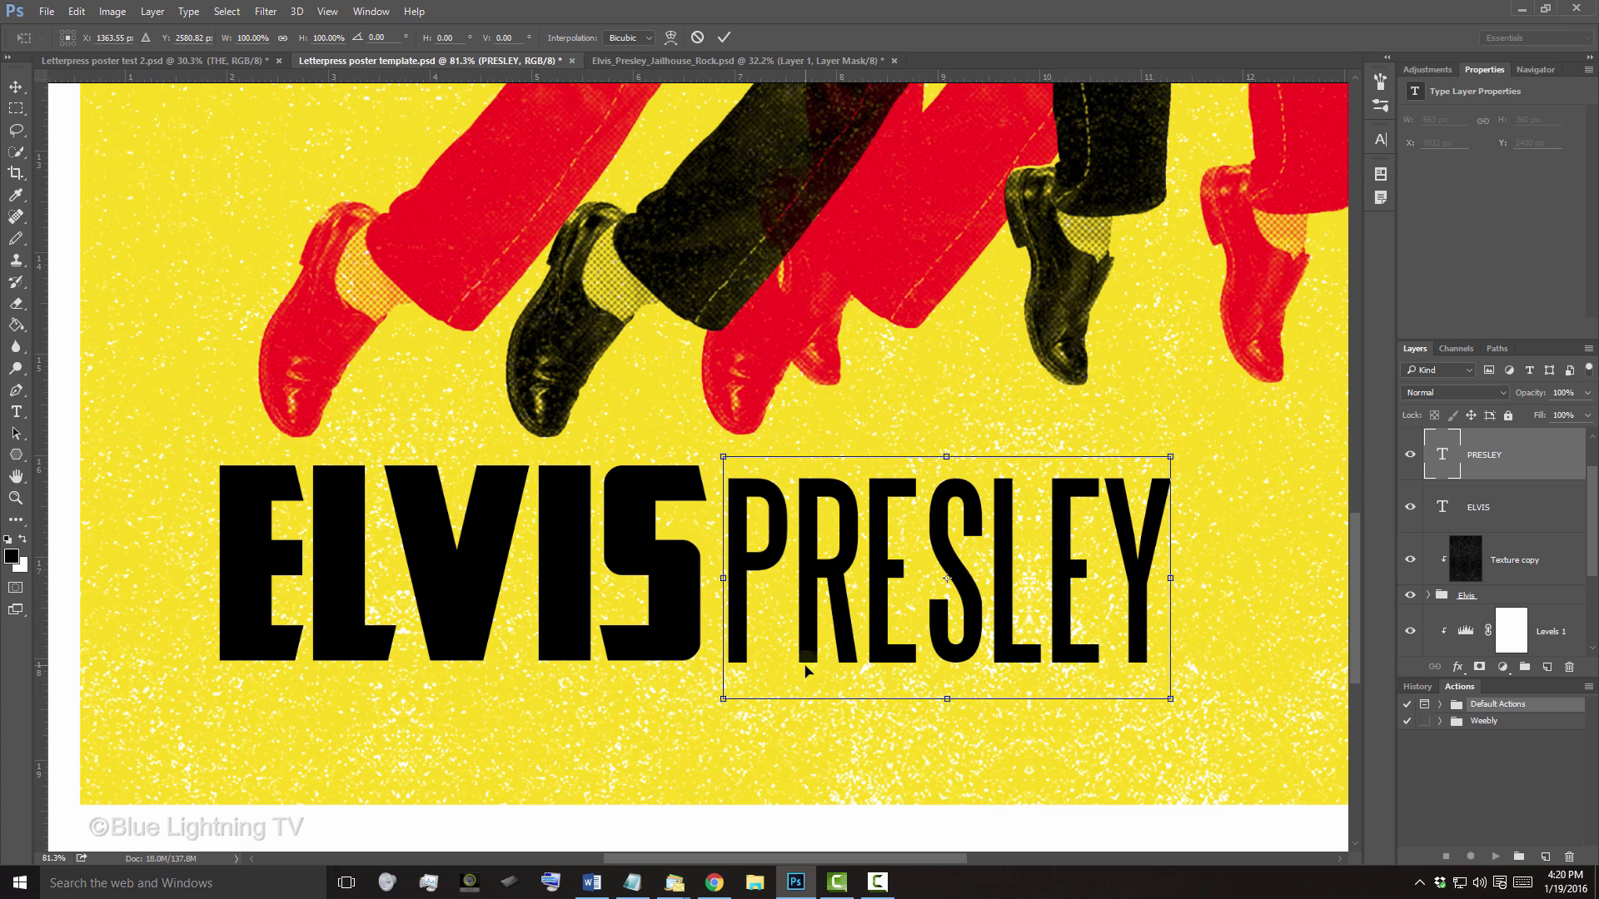
{"action": "left_click_drag", "start_coordinate": [780, 580], "coordinate": [750, 579]}
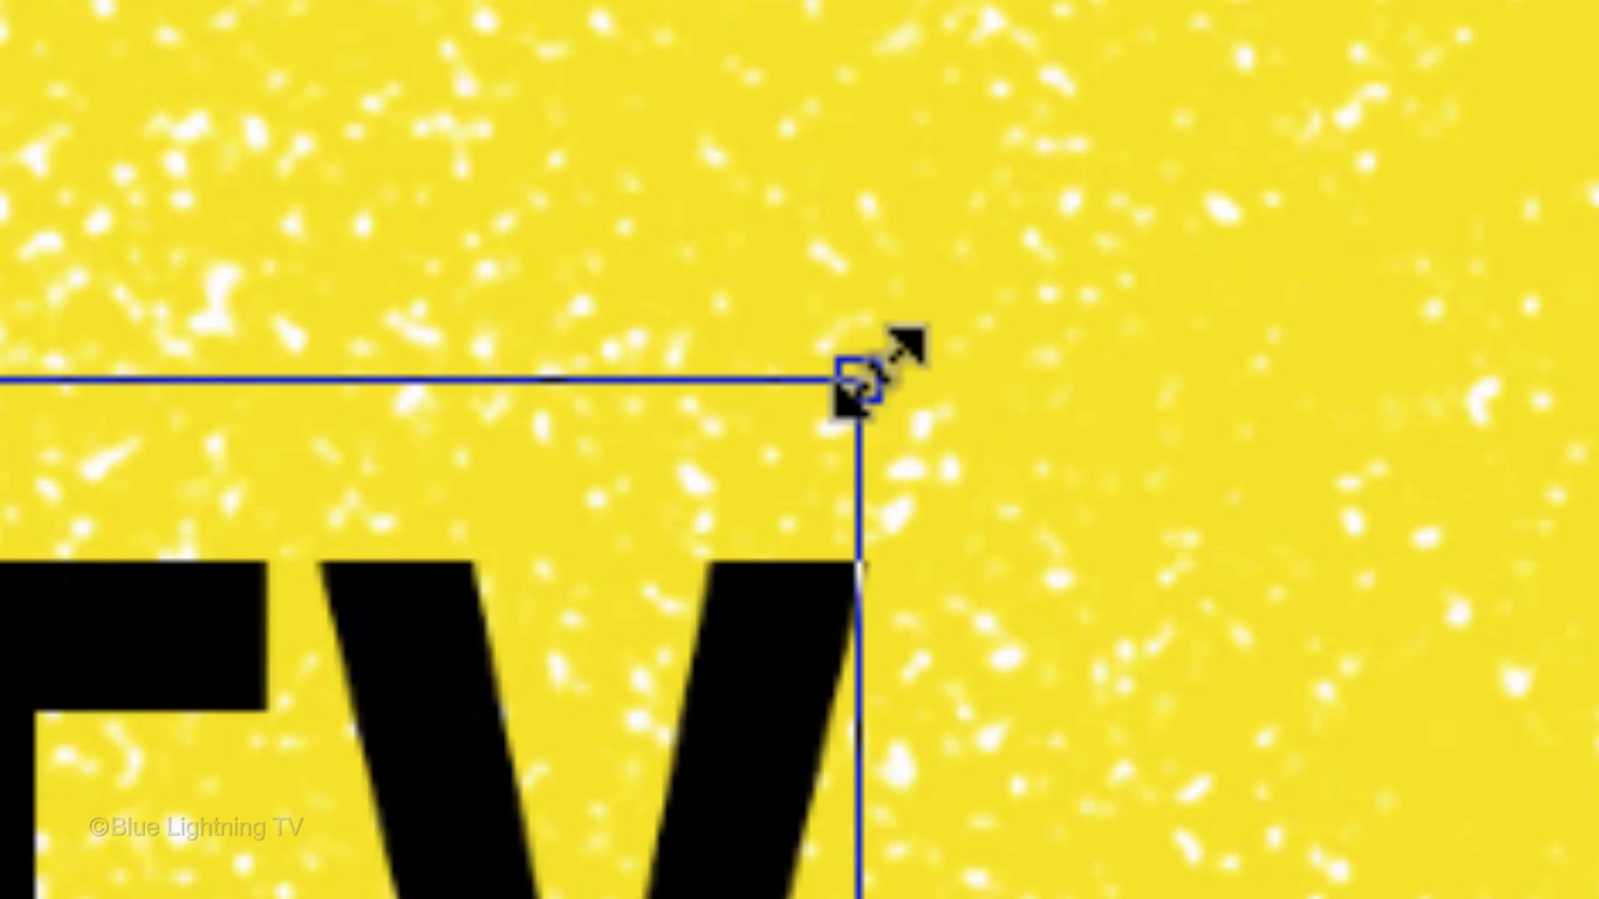
{"action": "left_click_drag", "start_coordinate": [866, 381], "coordinate": [891, 361]}
{"action": "left_click_drag", "start_coordinate": [781, 581], "coordinate": [805, 576]}
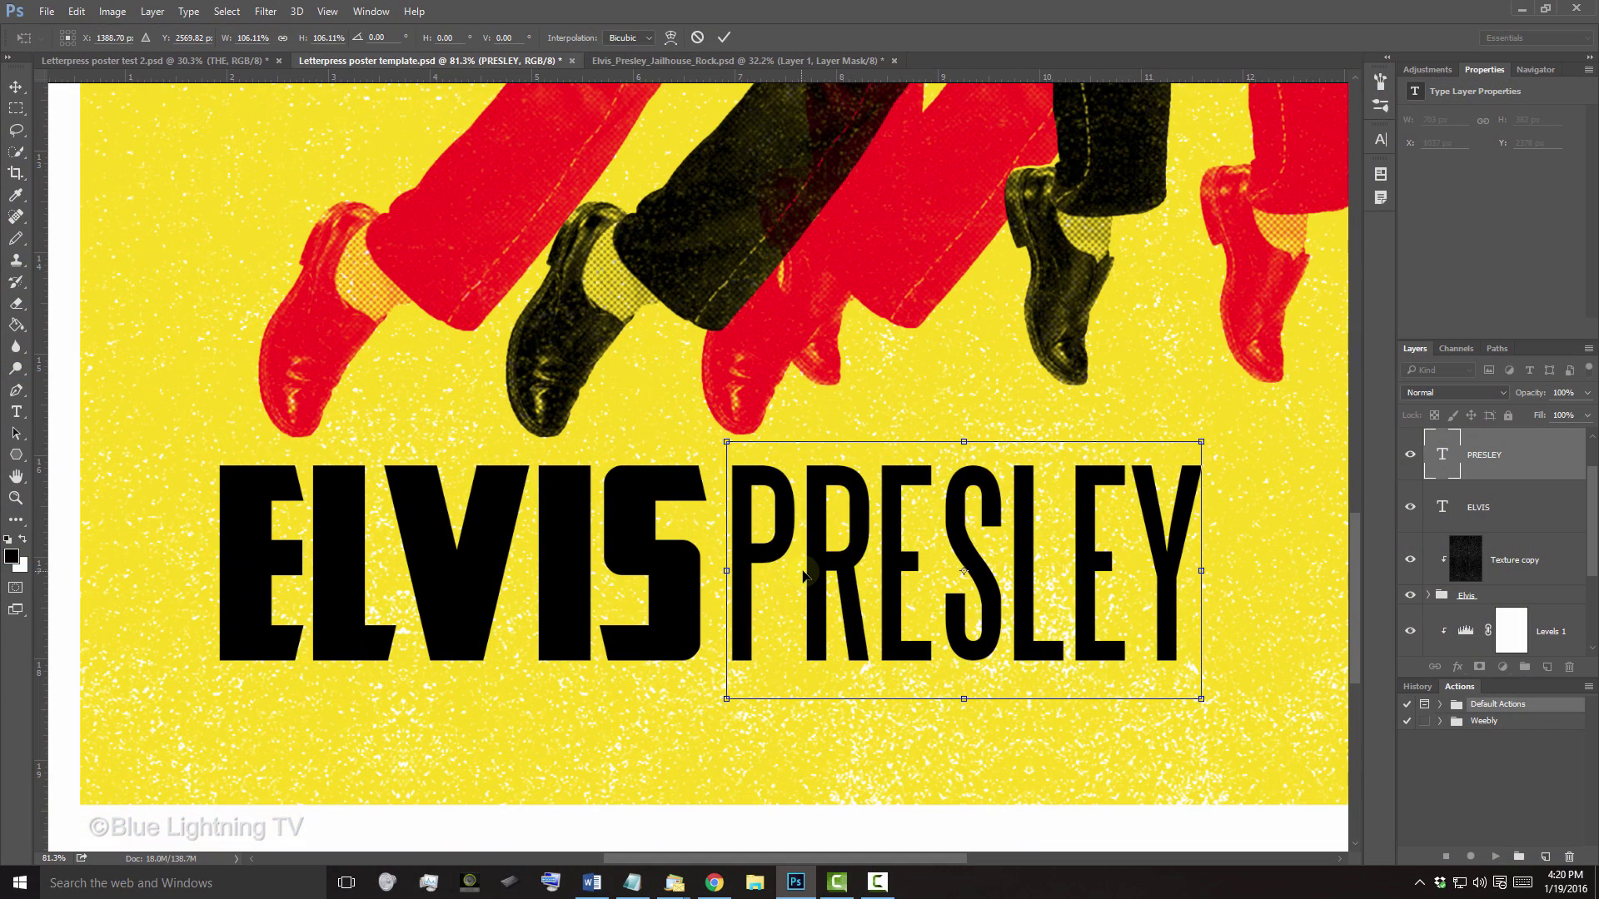
{"action": "key", "text": "Return"}
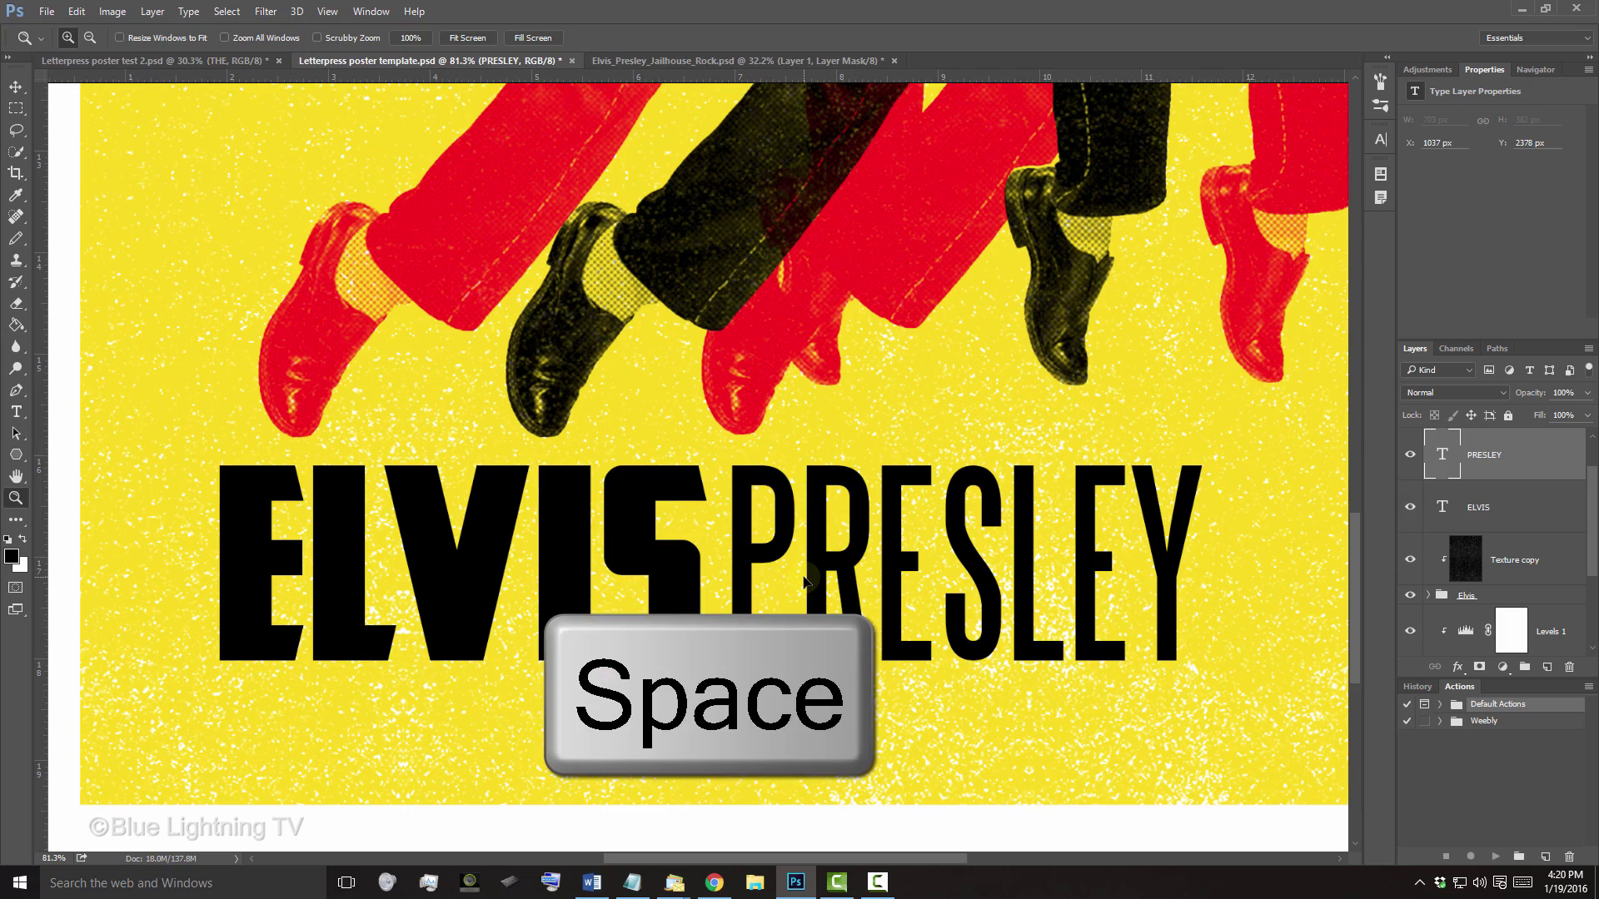
{"action": "left_click_drag", "start_coordinate": [805, 581], "coordinate": [735, 574]}
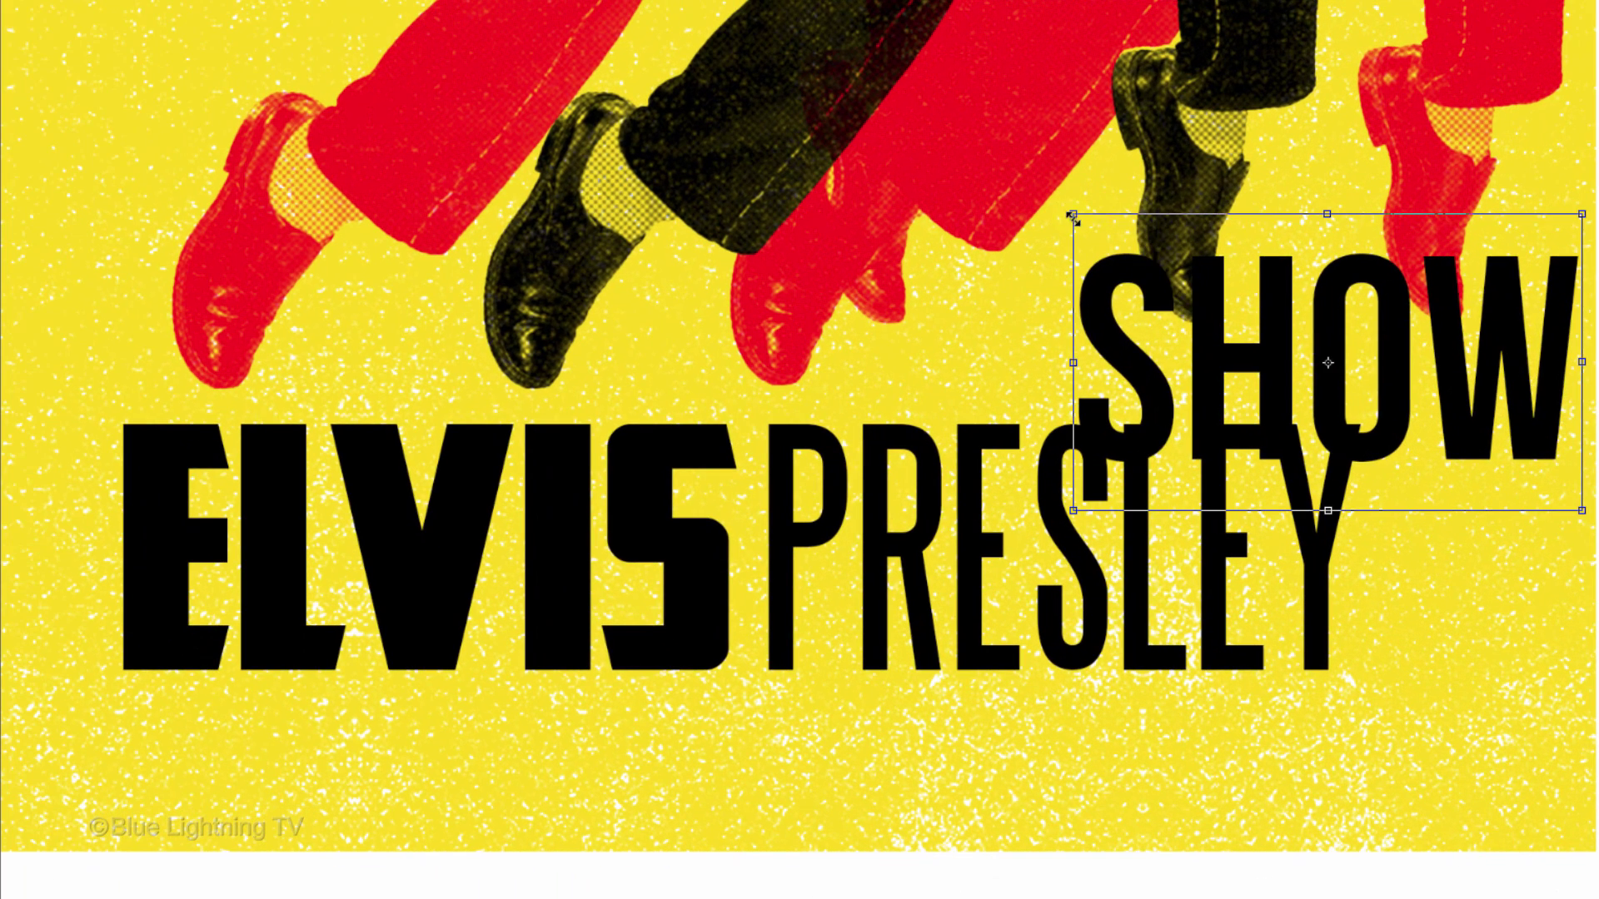
Shrink SHOW and rotate it 90° clockwise to stand beside PRESLEY
{"action": "left_click_drag", "start_coordinate": [1073, 218], "coordinate": [1574, 334]}
{"action": "left_click_drag", "start_coordinate": [1517, 513], "coordinate": [1469, 621]}
{"action": "key", "text": "Return"}
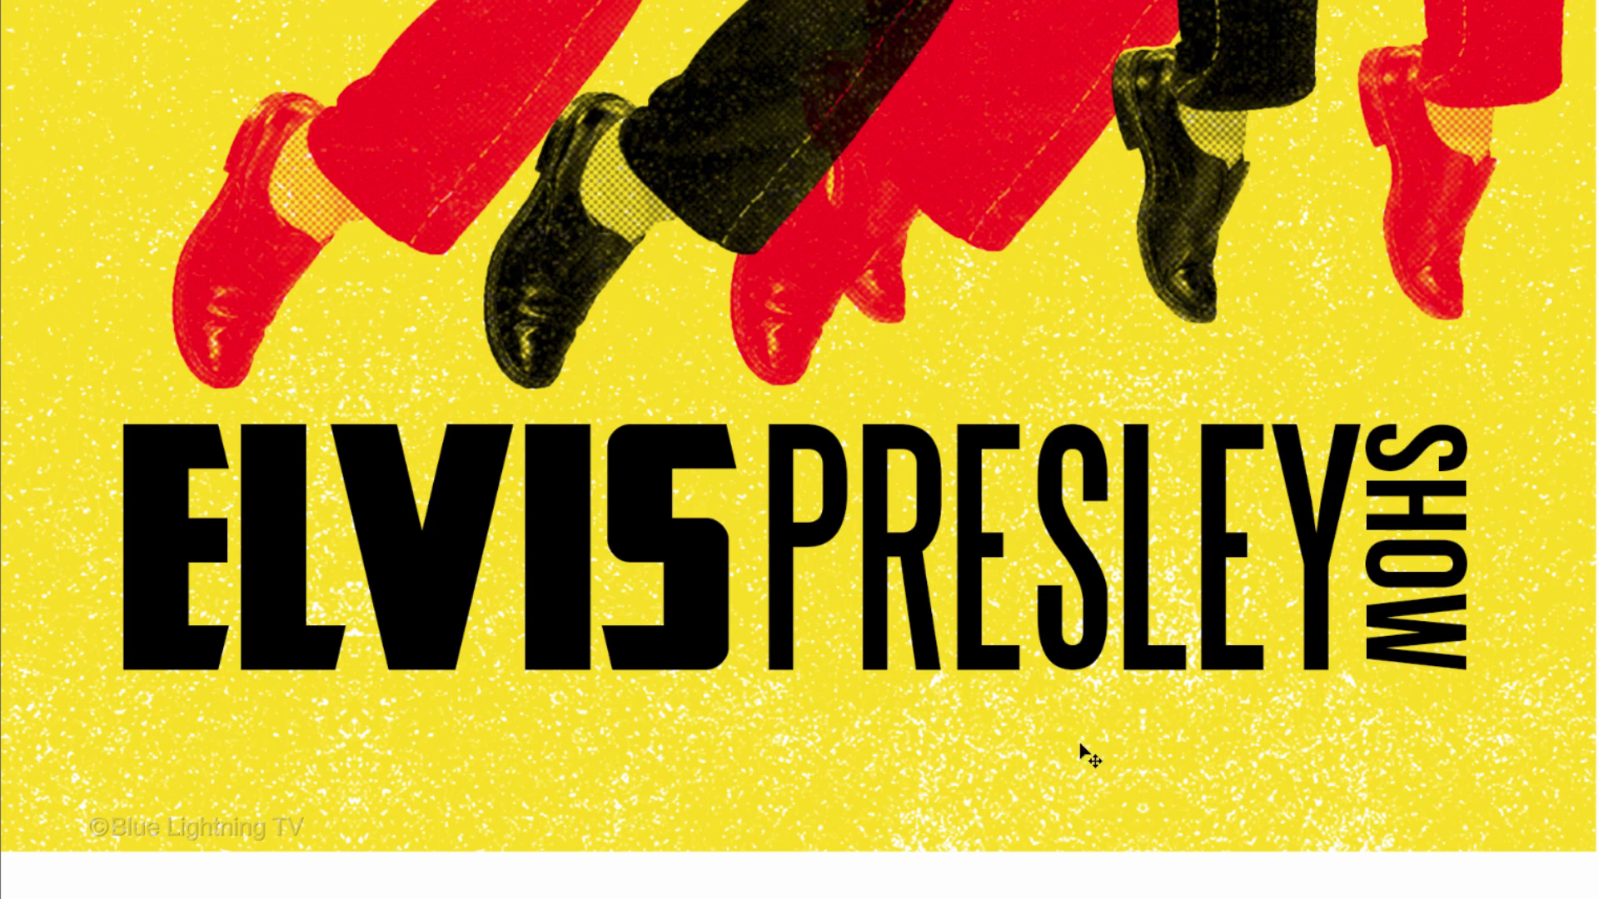
Add the line 'OVERTON PARKSHELL ~ MEMPHIS, TENN ~ AUGUST 5, 1955' under the title
{"action": "key", "text": "t"}
{"action": "left_click", "coordinate": [843, 741]}
{"action": "type", "text": "OVER"}
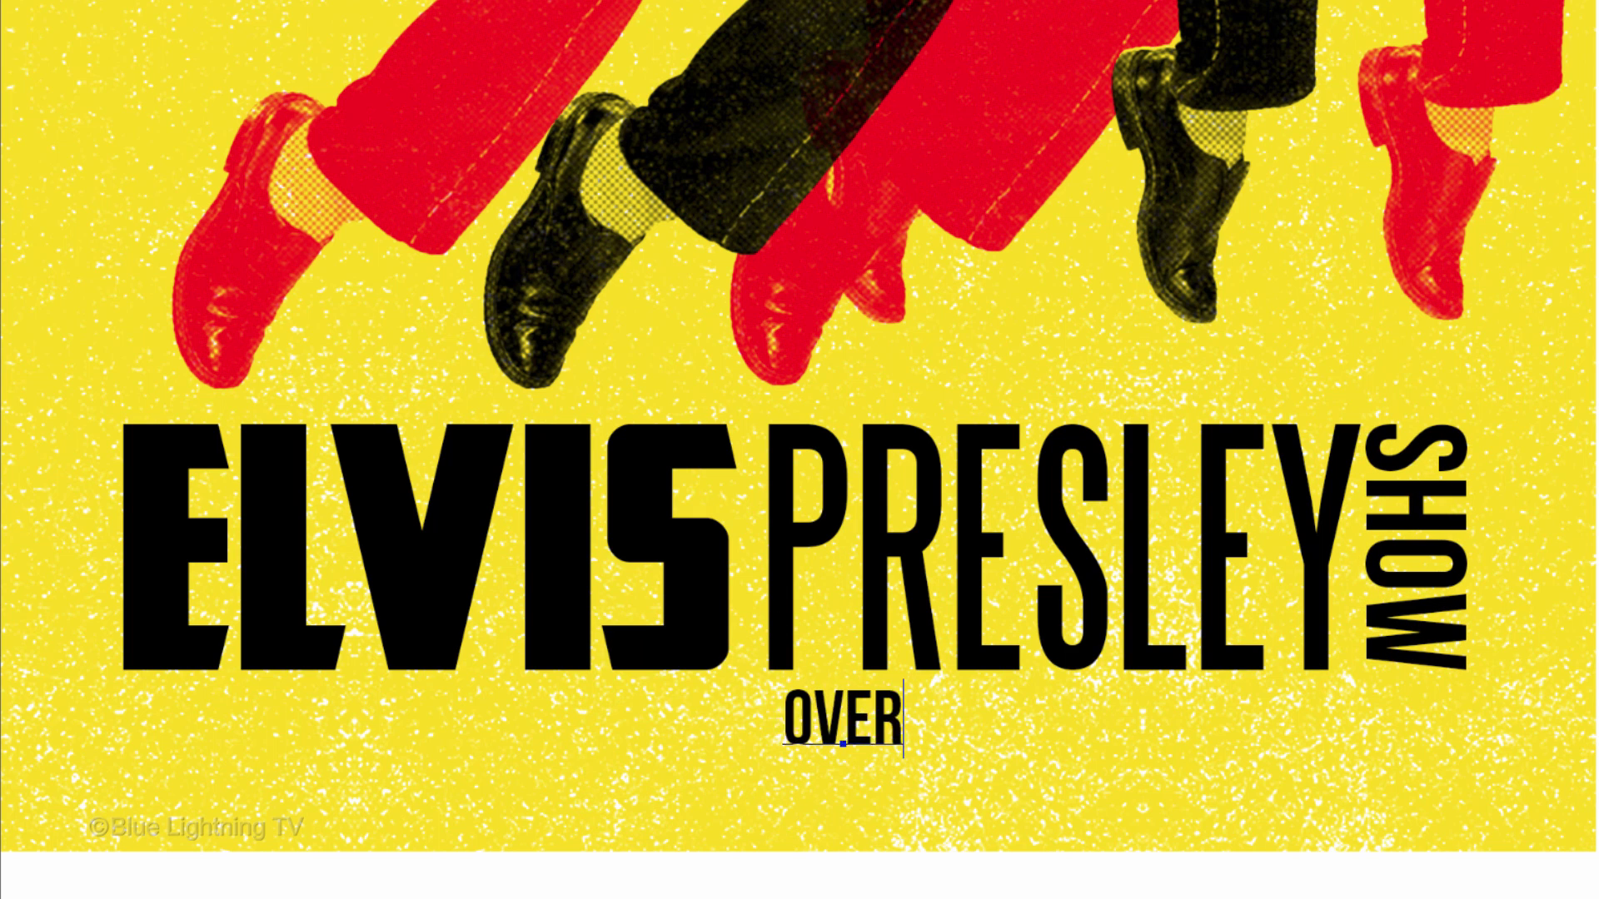
{"action": "type", "text": "TON PARKSHELL ~ MEMPHIS, TENN ~ AUGUST 5, 1955"}
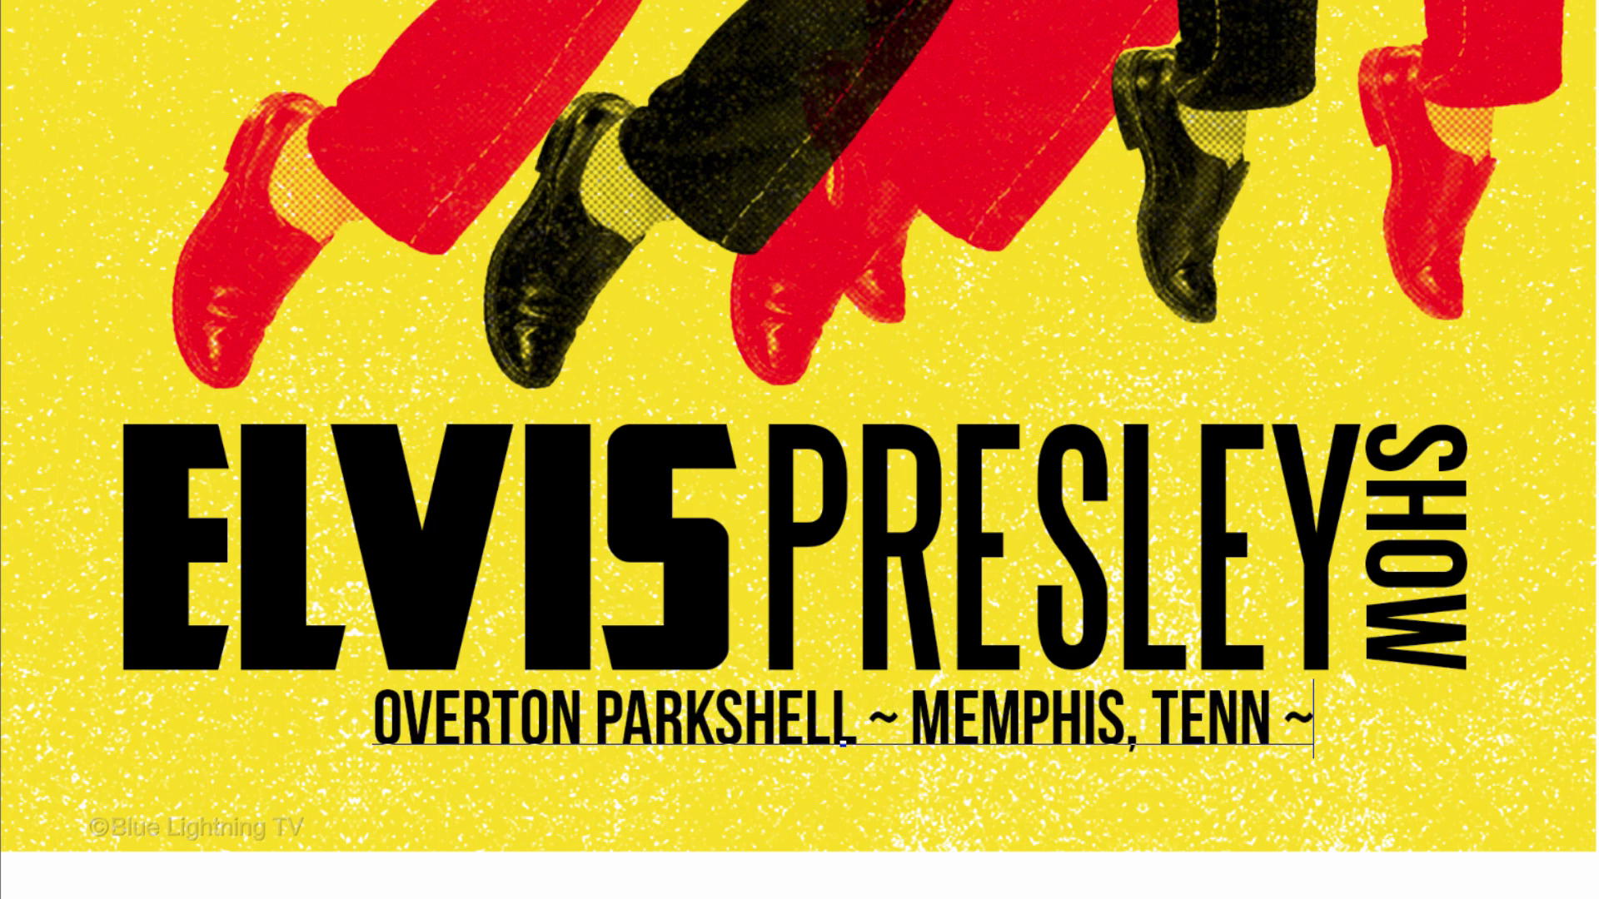
{"action": "key", "text": "ctrl+Return"}
{"action": "left_click_drag", "start_coordinate": [999, 732], "coordinate": [966, 733]}
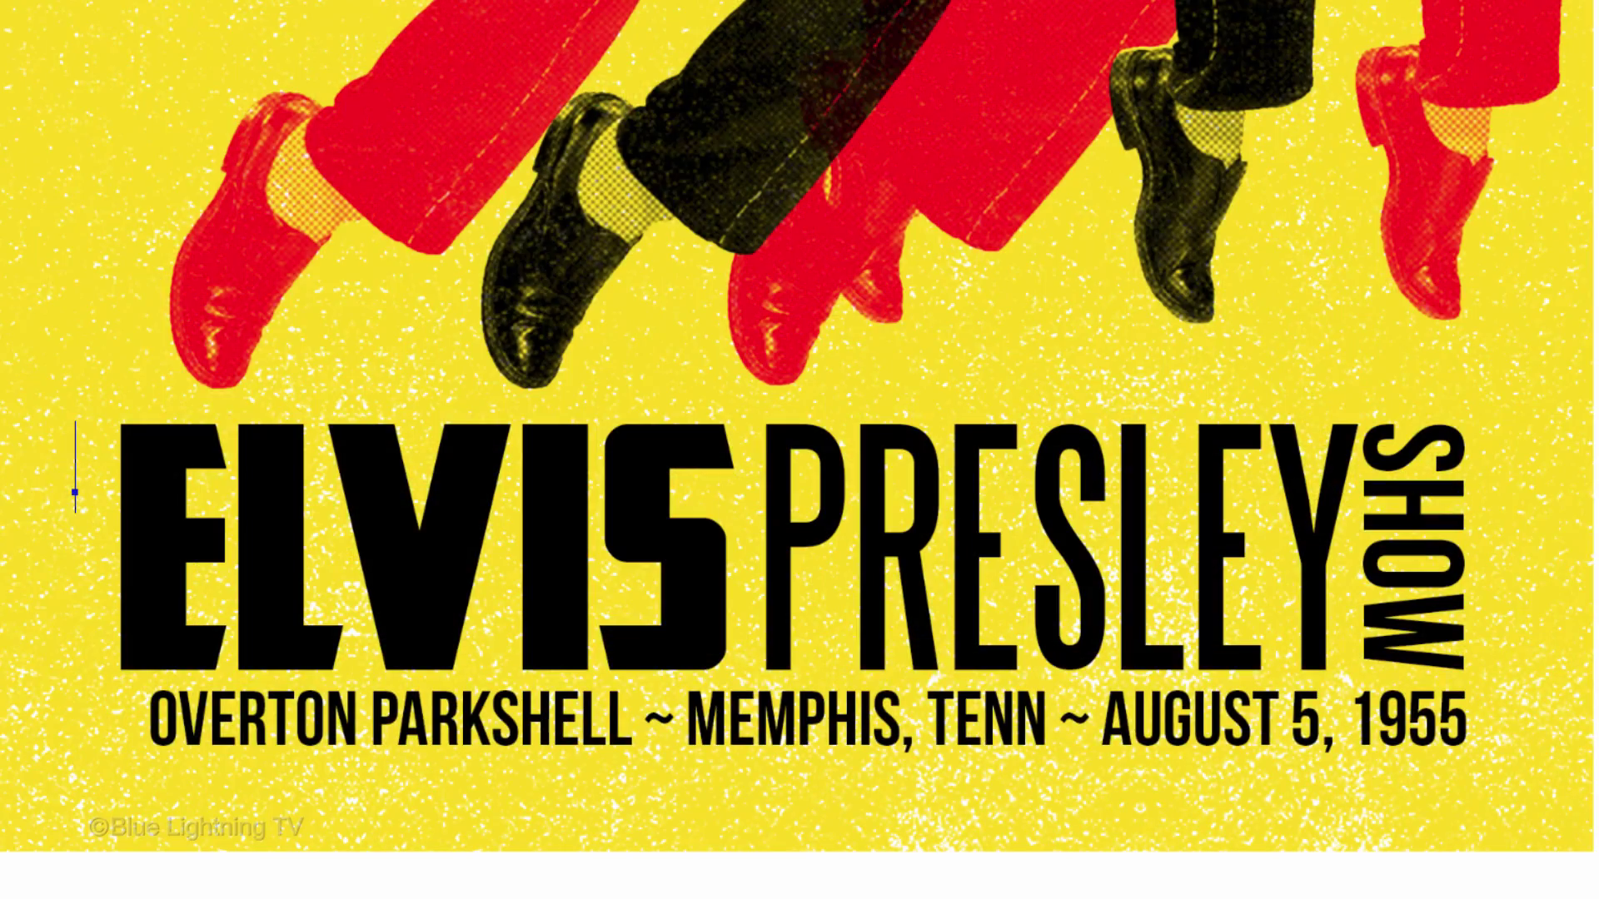
Add an enlarged vertical THE left of ELVIS and widen the venue line to the title's width
{"action": "type", "text": "THE"}
{"action": "left_click_drag", "start_coordinate": [83, 448], "coordinate": [96, 491]}
{"action": "key", "text": "ctrl+t"}
{"action": "left_click_drag", "start_coordinate": [50, 649], "coordinate": [43, 678]}
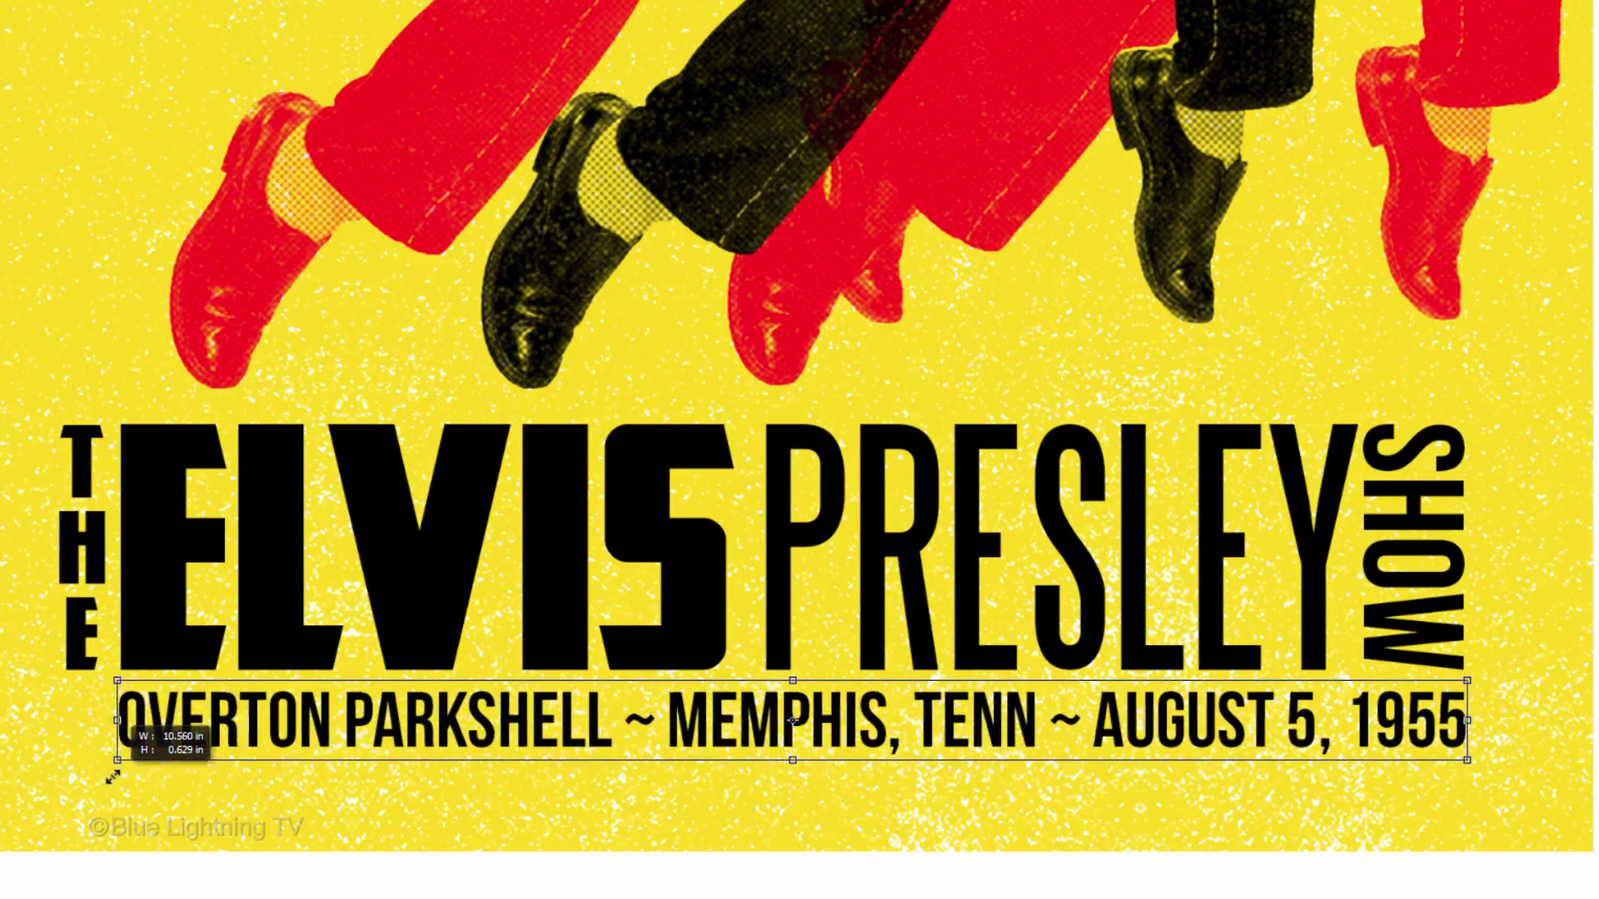
{"action": "left_click_drag", "start_coordinate": [117, 778], "coordinate": [65, 797]}
{"action": "key", "text": "Return"}
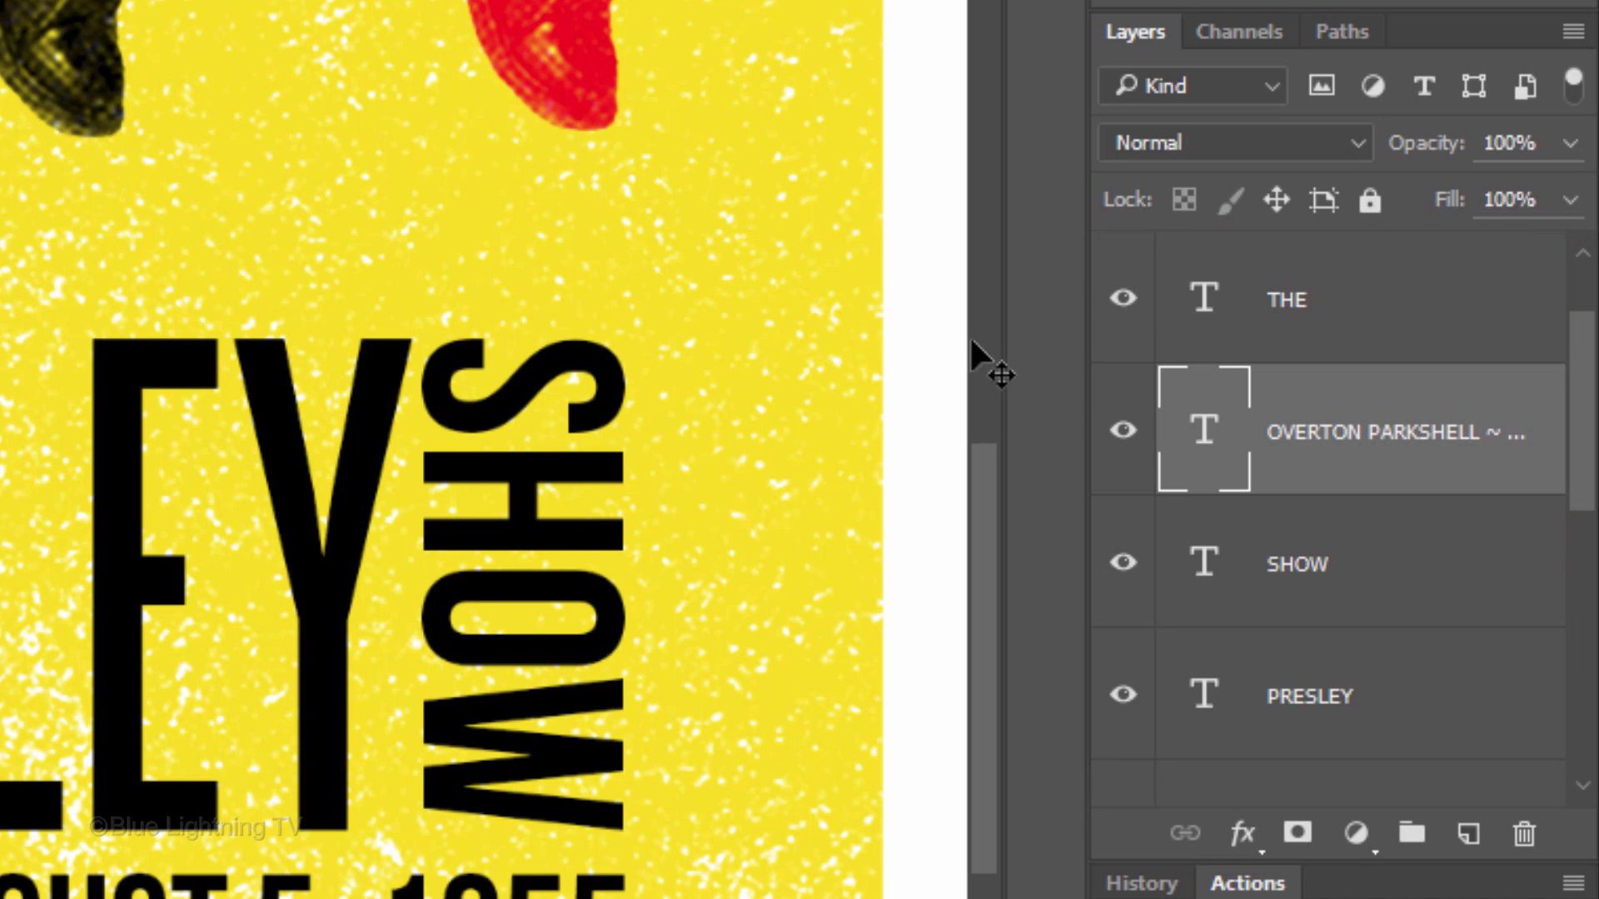
Select the text layers from THE down to ELVIS and group them
{"action": "left_click", "coordinate": [1364, 313]}
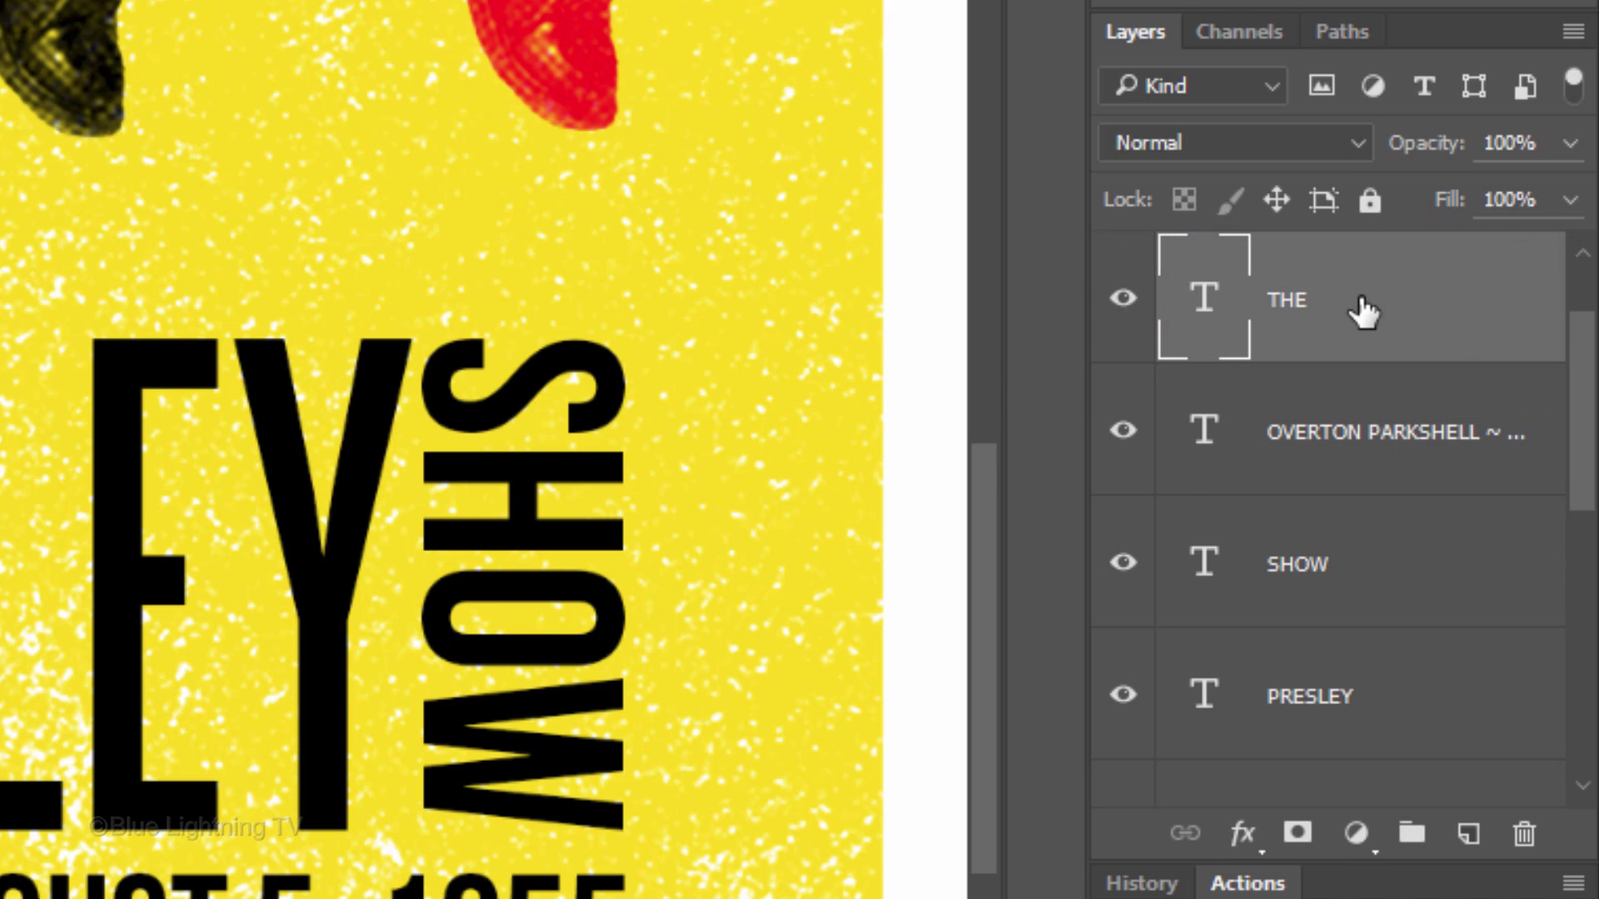
{"action": "left_click_drag", "start_coordinate": [1587, 371], "coordinate": [1560, 463]}
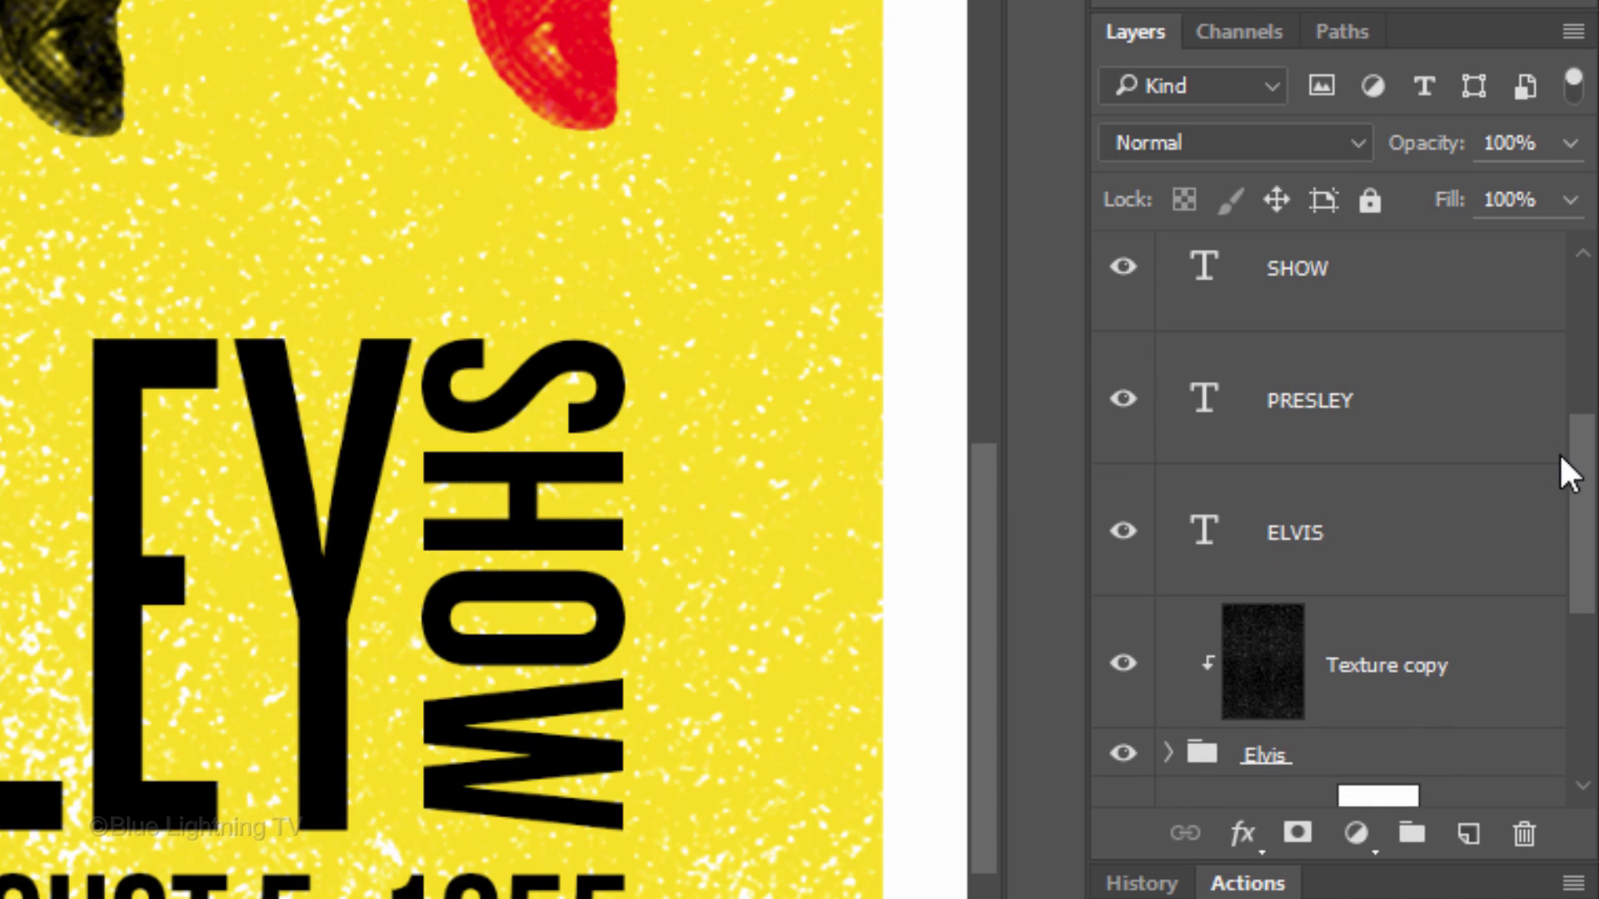
{"action": "left_click", "coordinate": [1493, 504], "text": "shift"}
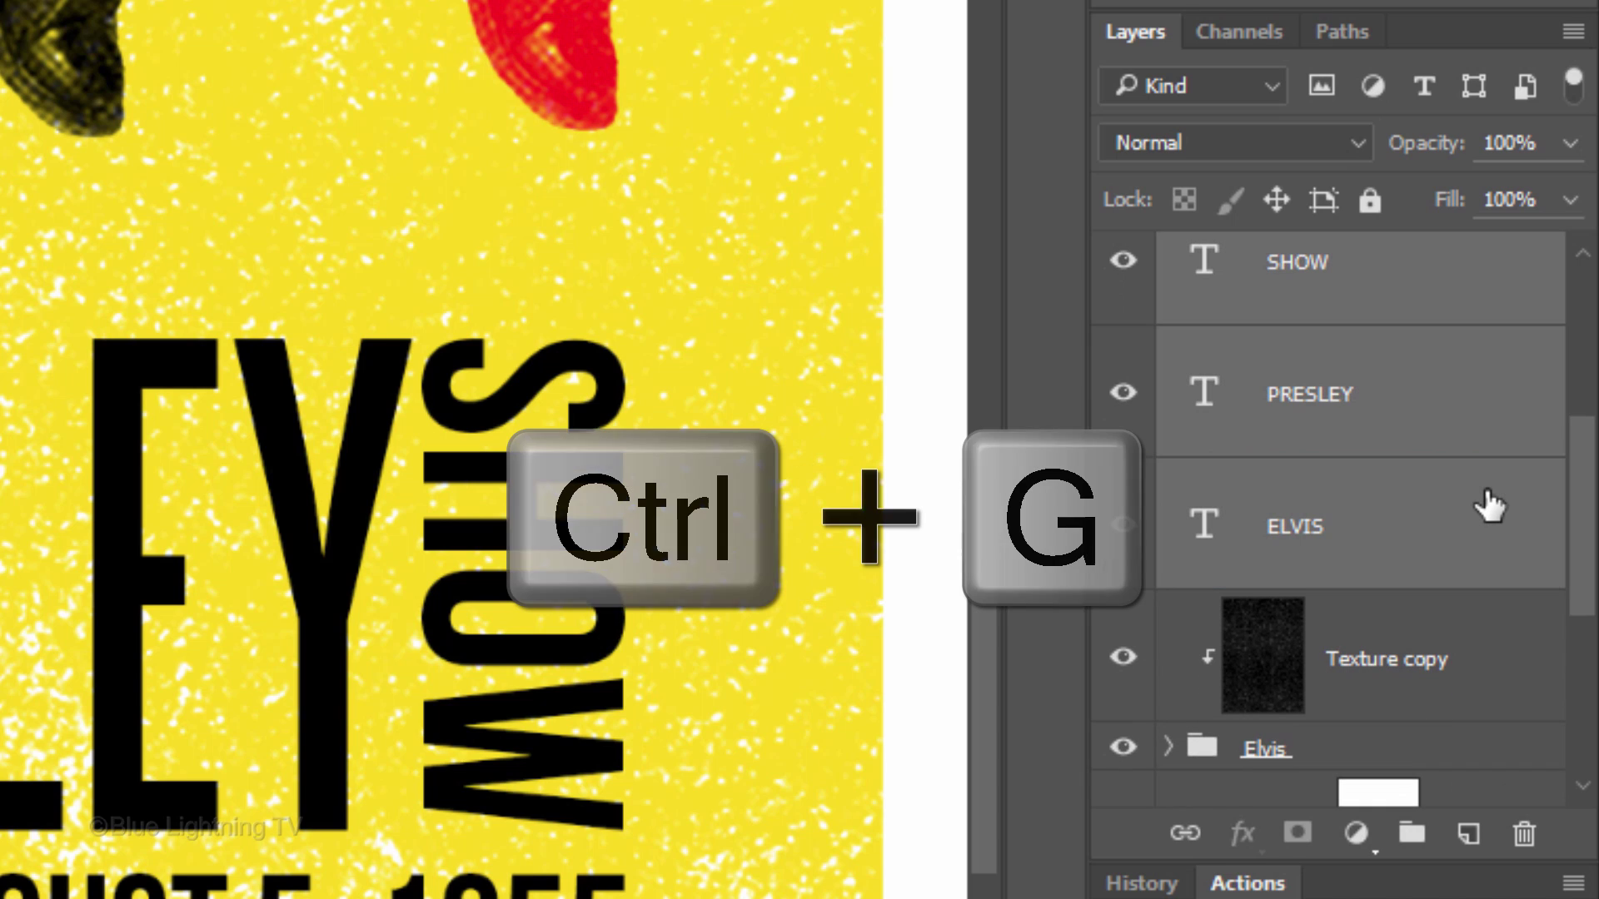
{"action": "key", "text": "ctrl+g"}
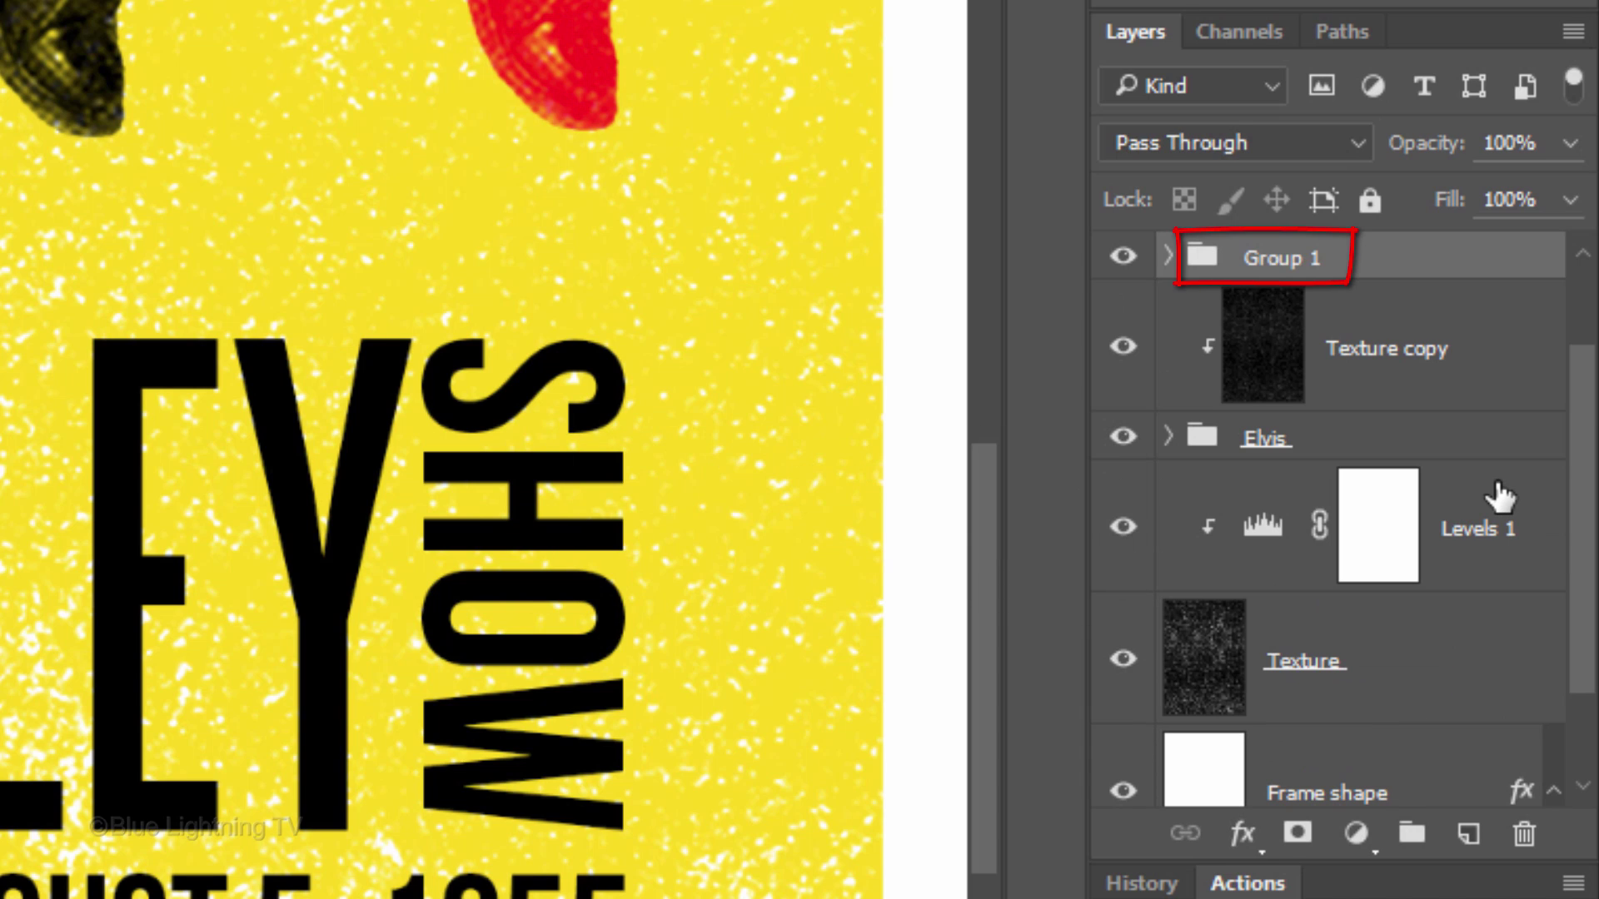
Rename the new group to 'Text' and select the Texture layer
{"action": "double_click", "coordinate": [1291, 259]}
{"action": "type", "text": "Text"}
{"action": "key", "text": "Return"}
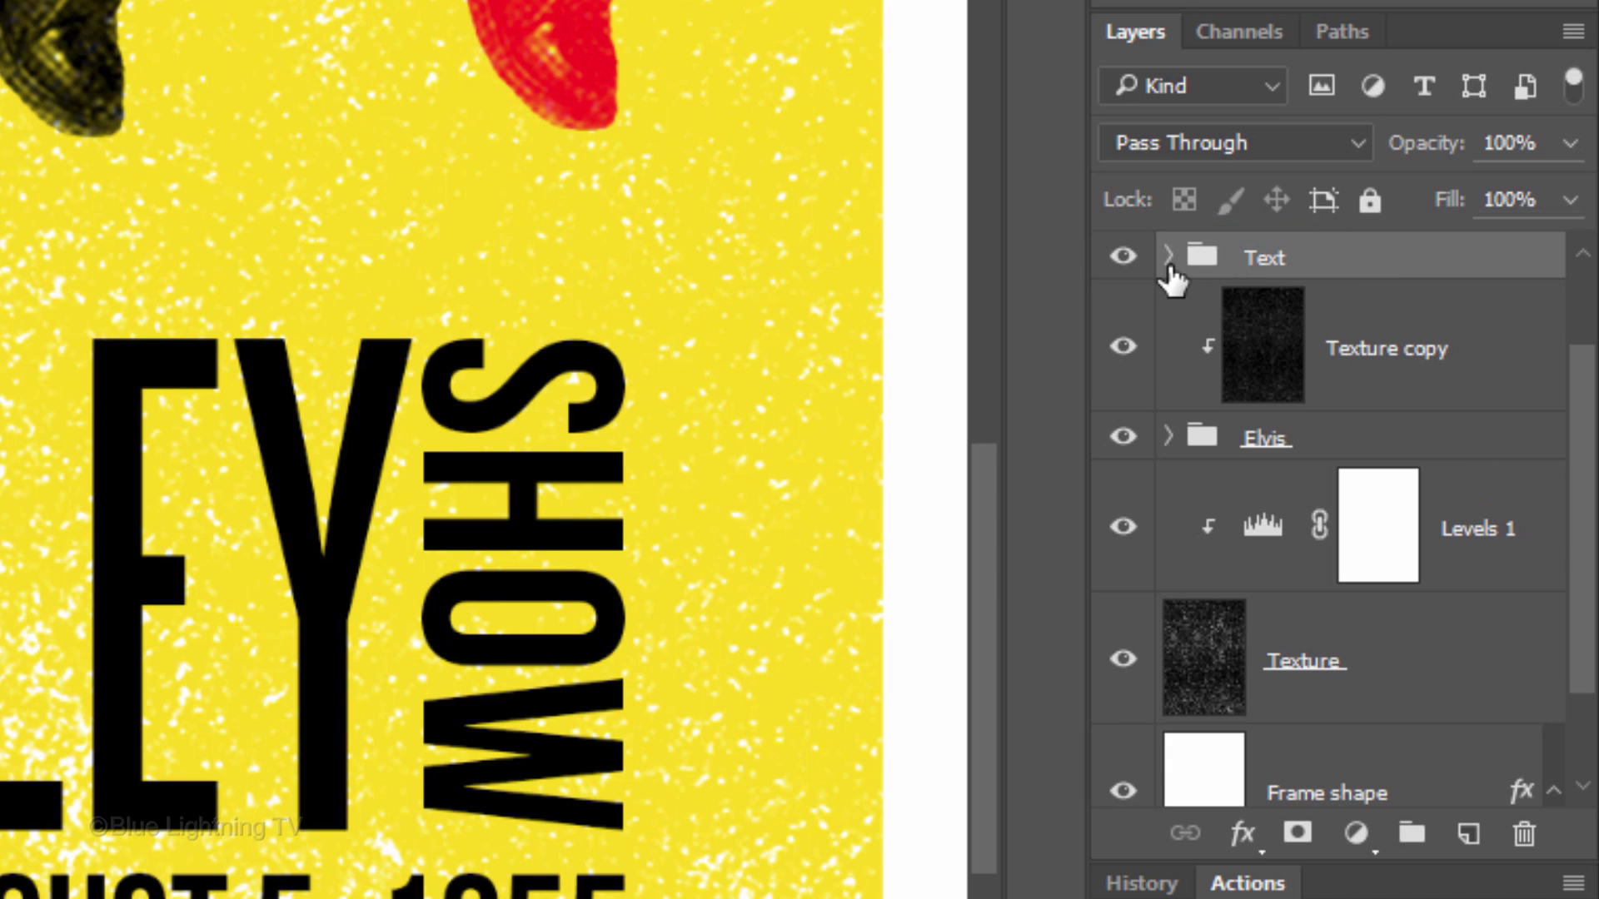
{"action": "left_click", "coordinate": [1207, 656], "text": "ctrl"}
{"action": "left_click", "coordinate": [1207, 670]}
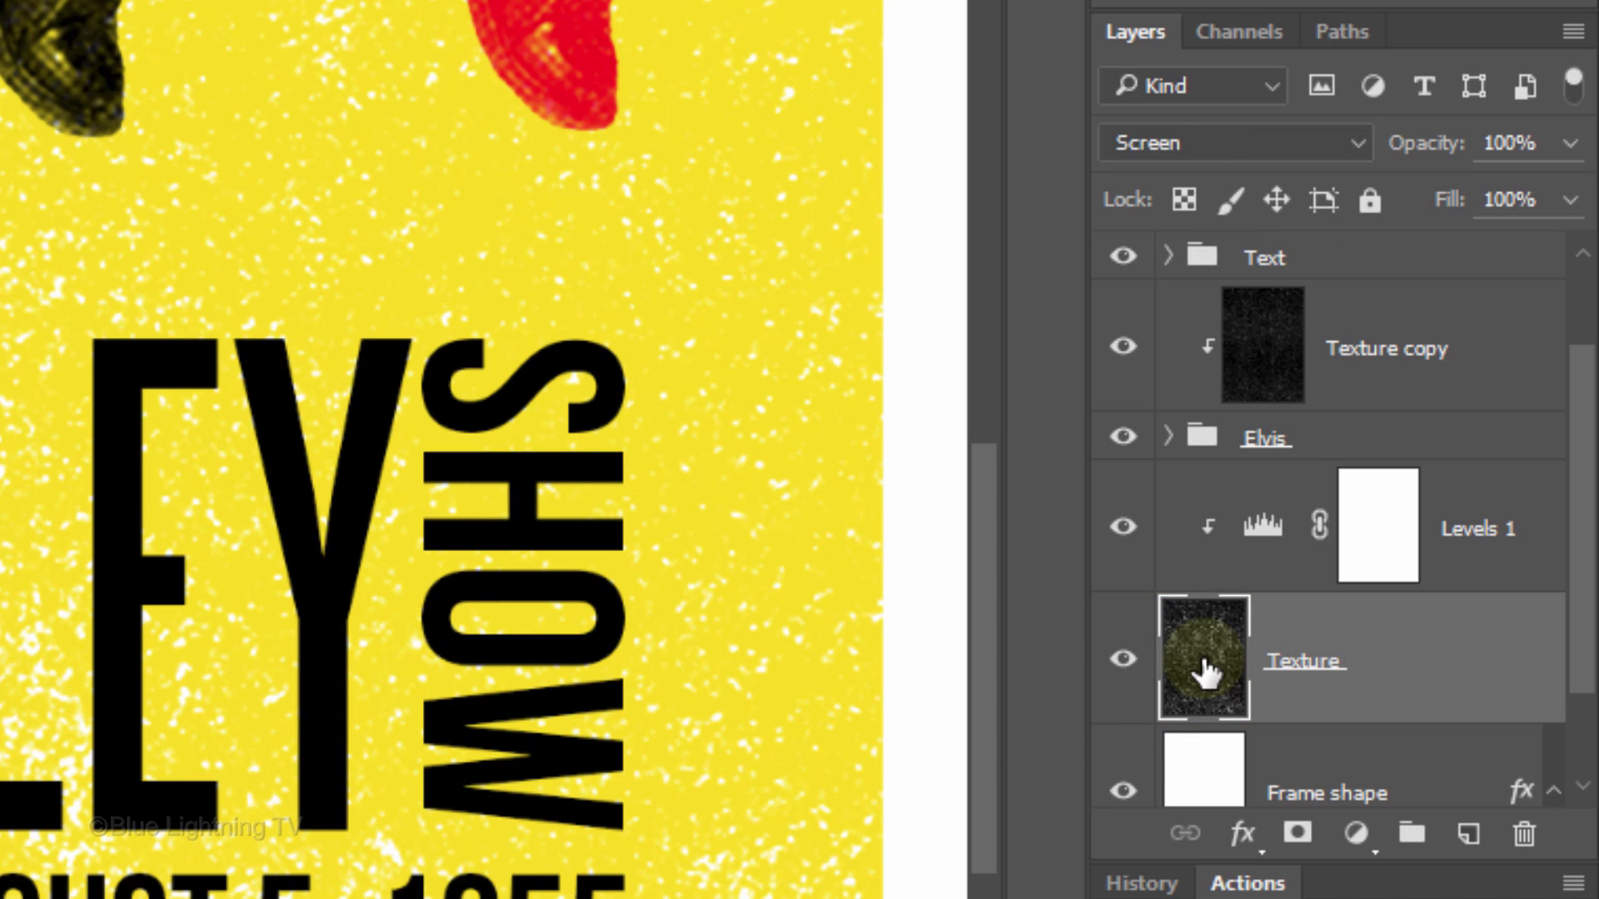
Duplicate the Texture layer above the Text group and clip the copy to it
{"action": "key", "text": "alt"}
{"action": "left_click_drag", "start_coordinate": [1216, 662], "coordinate": [1229, 250]}
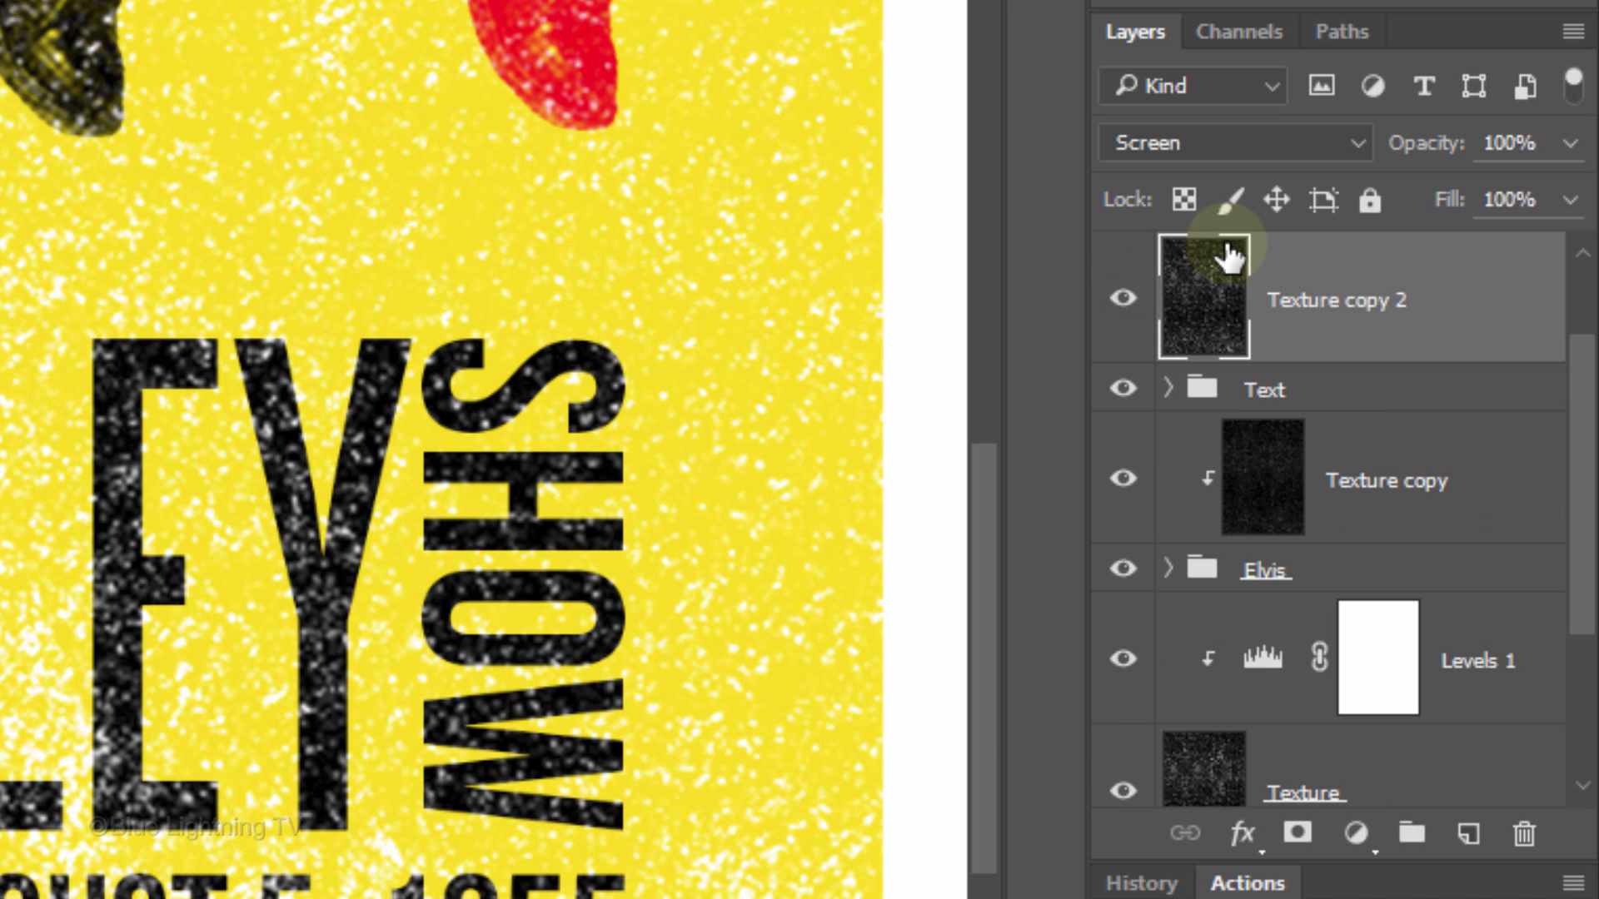
{"action": "key", "text": "ctrl+alt+g"}
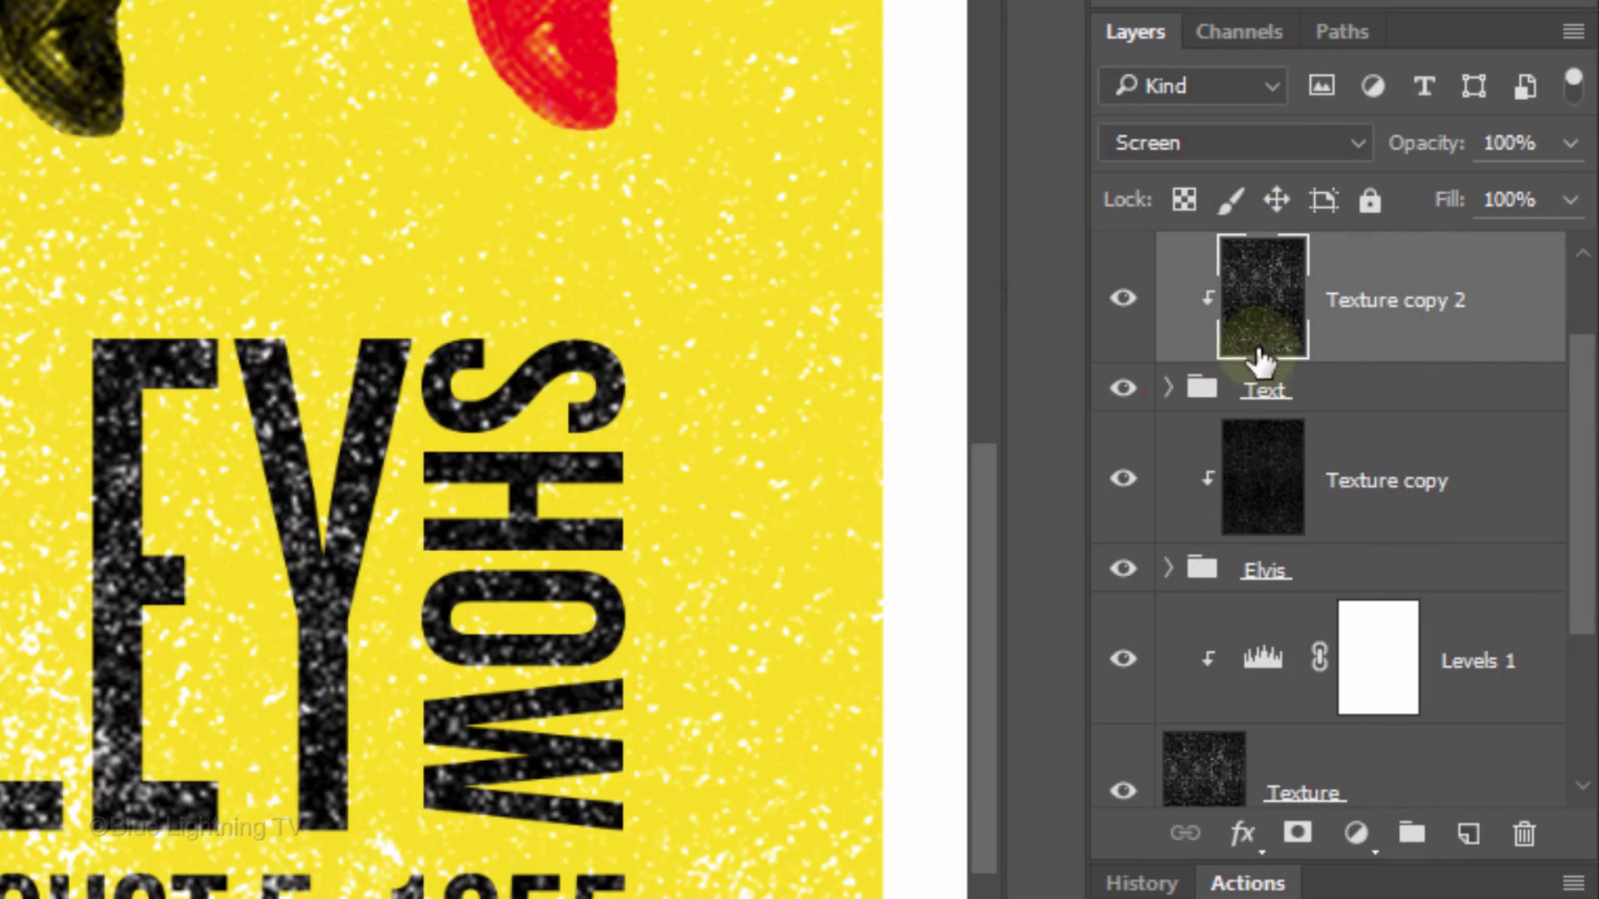
{"action": "left_click", "coordinate": [1262, 399]}
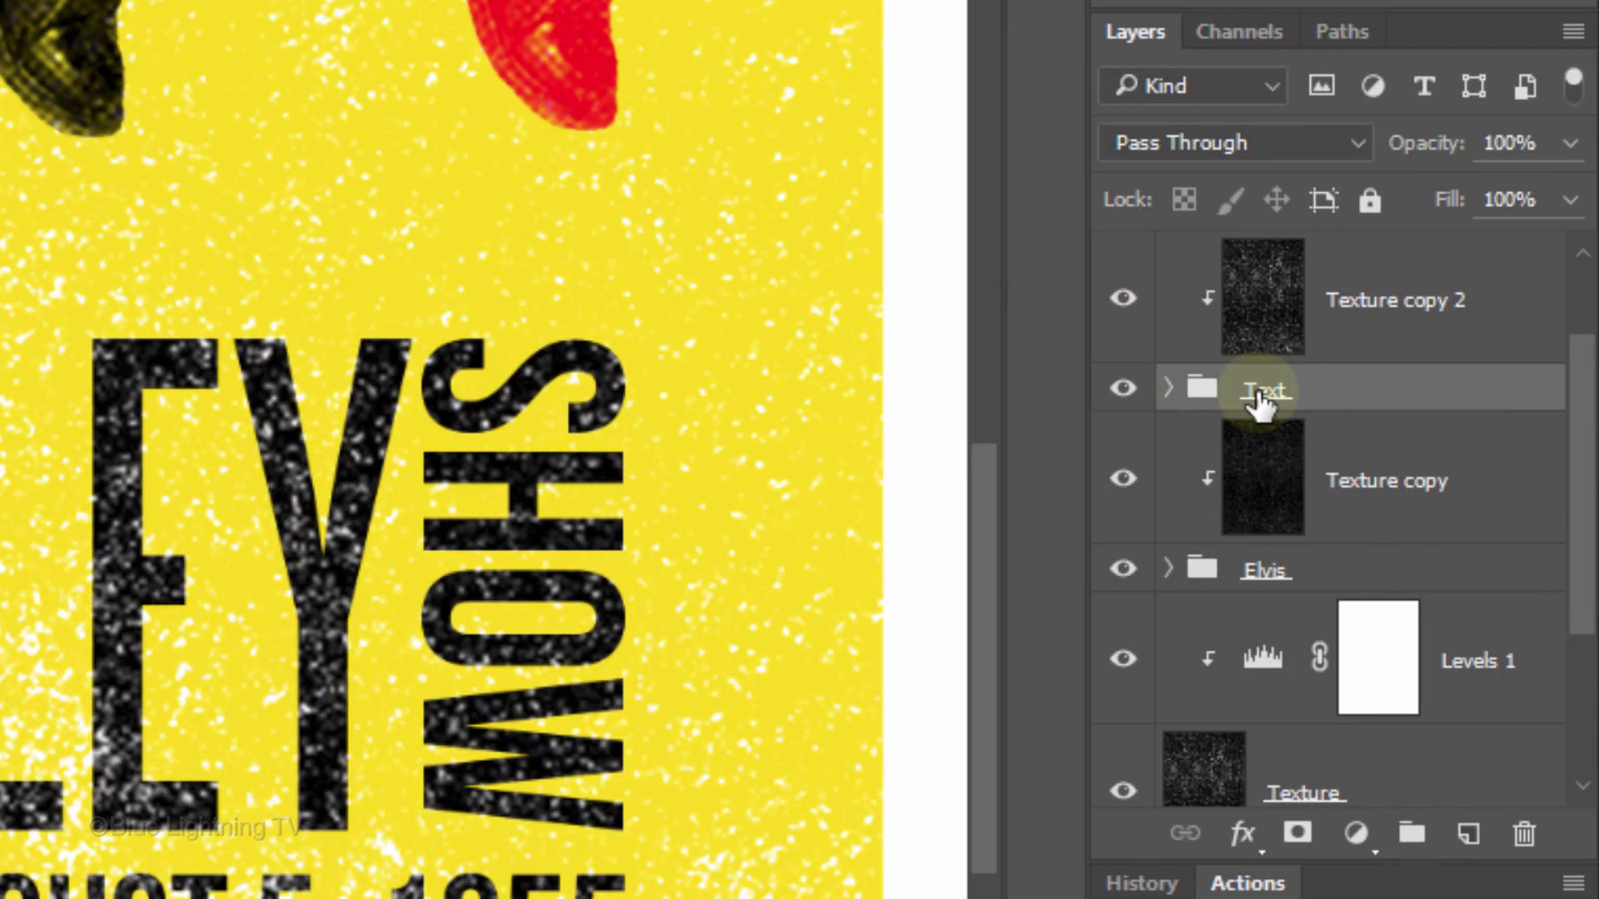
Set the Text group's blend mode to Multiply
{"action": "left_click", "coordinate": [1255, 153]}
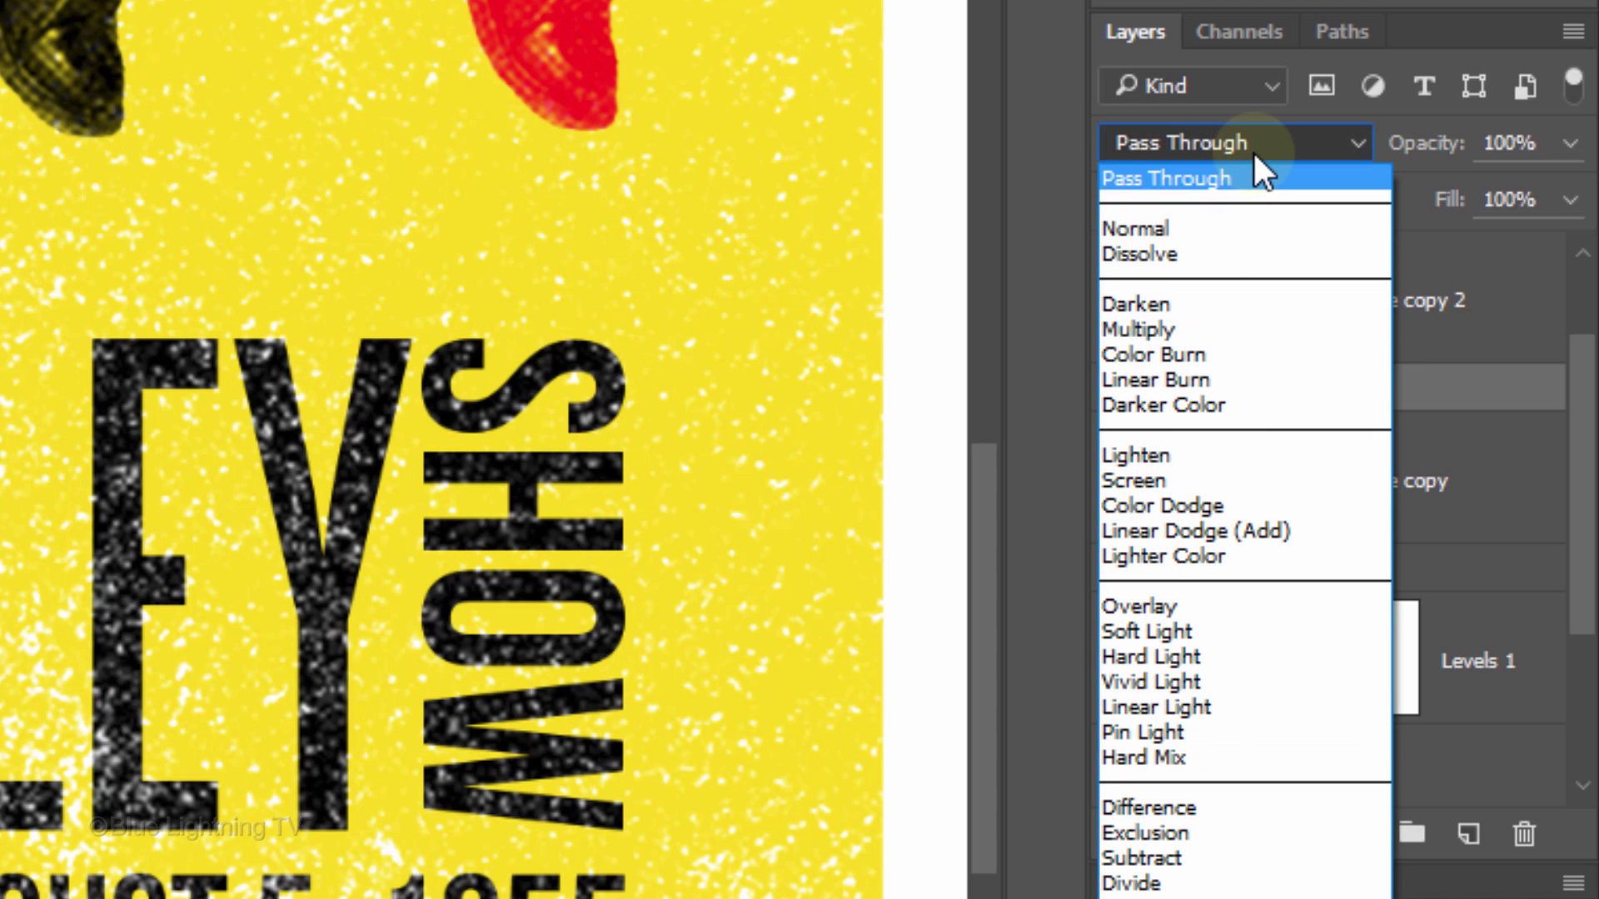
{"action": "left_click", "coordinate": [1202, 331]}
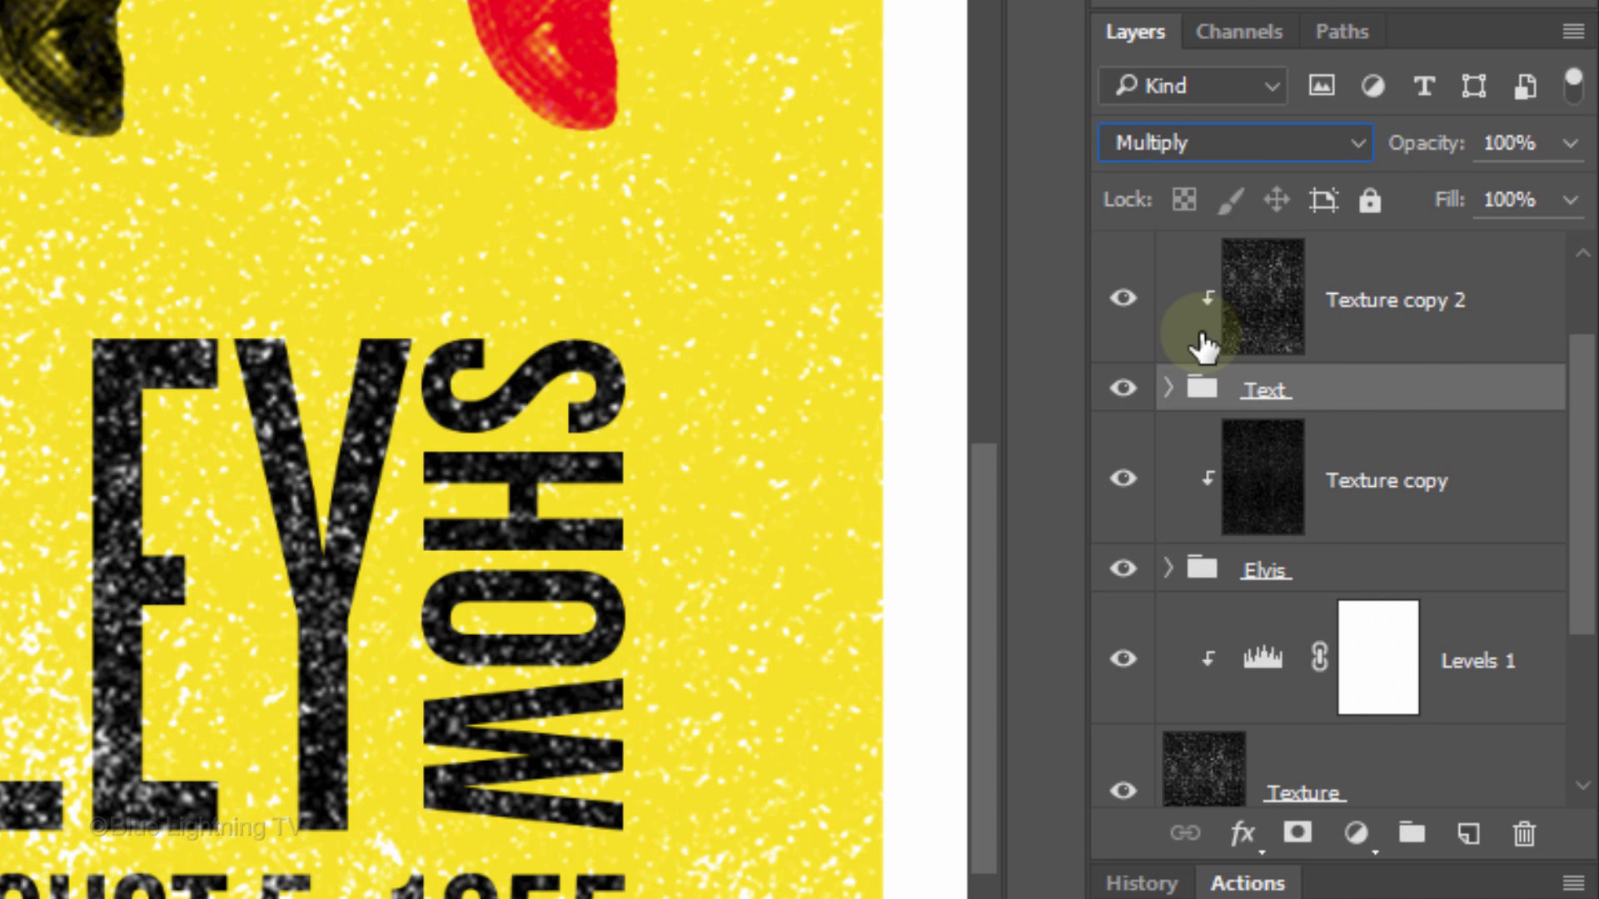
{"action": "left_click", "coordinate": [1260, 281]}
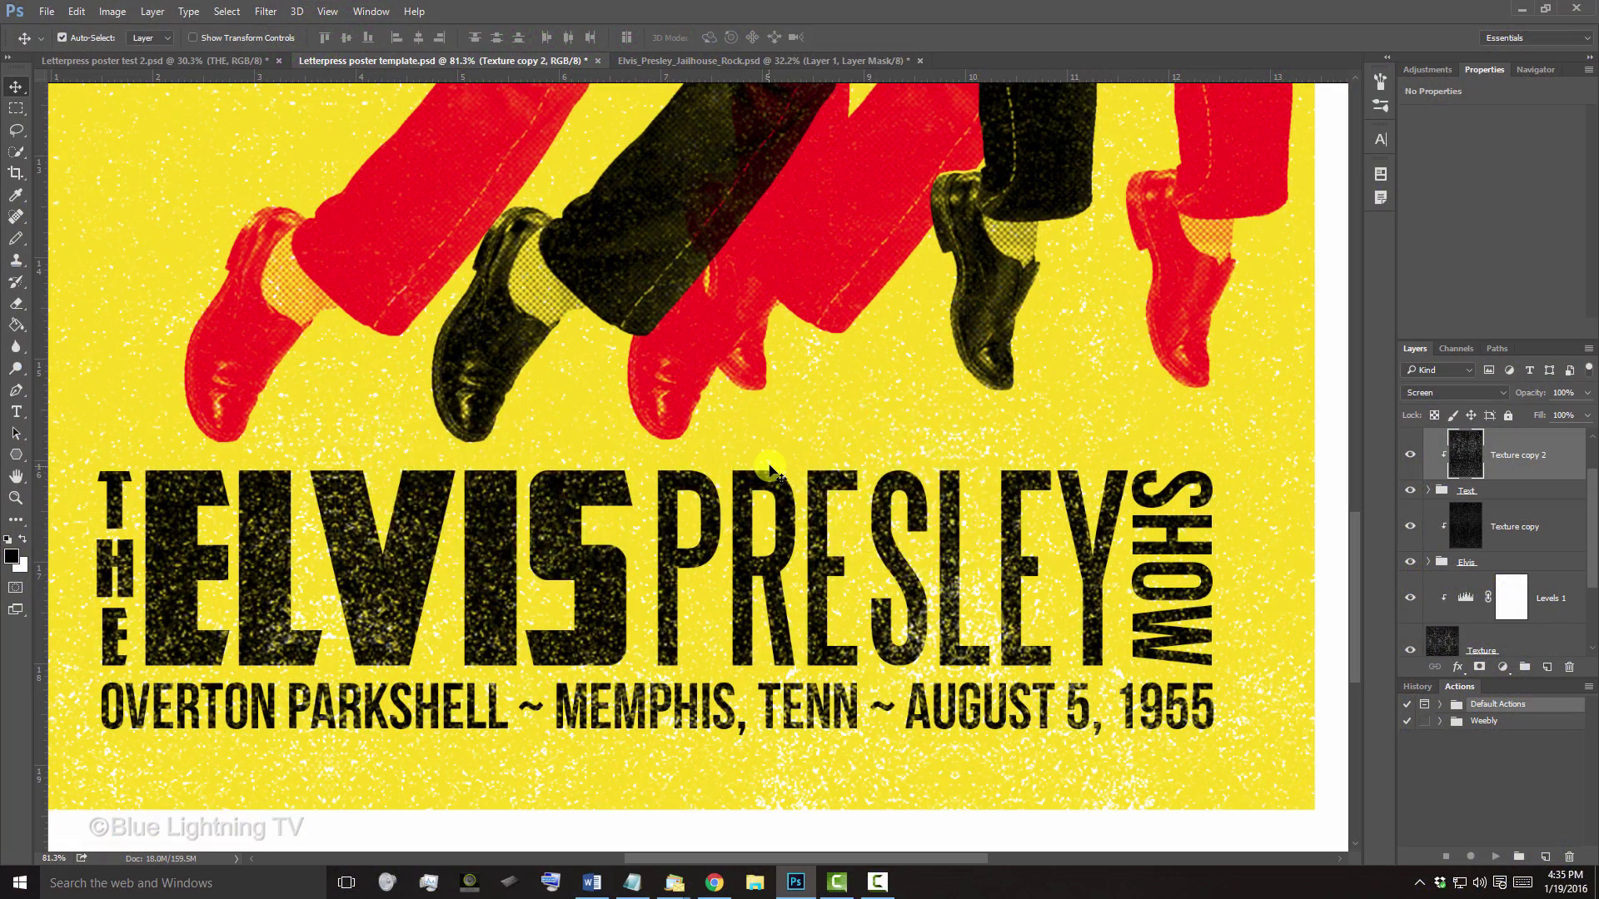
Scale the Text group slightly larger from its centre, keeping the title centred
{"action": "key", "text": "ctrl+0"}
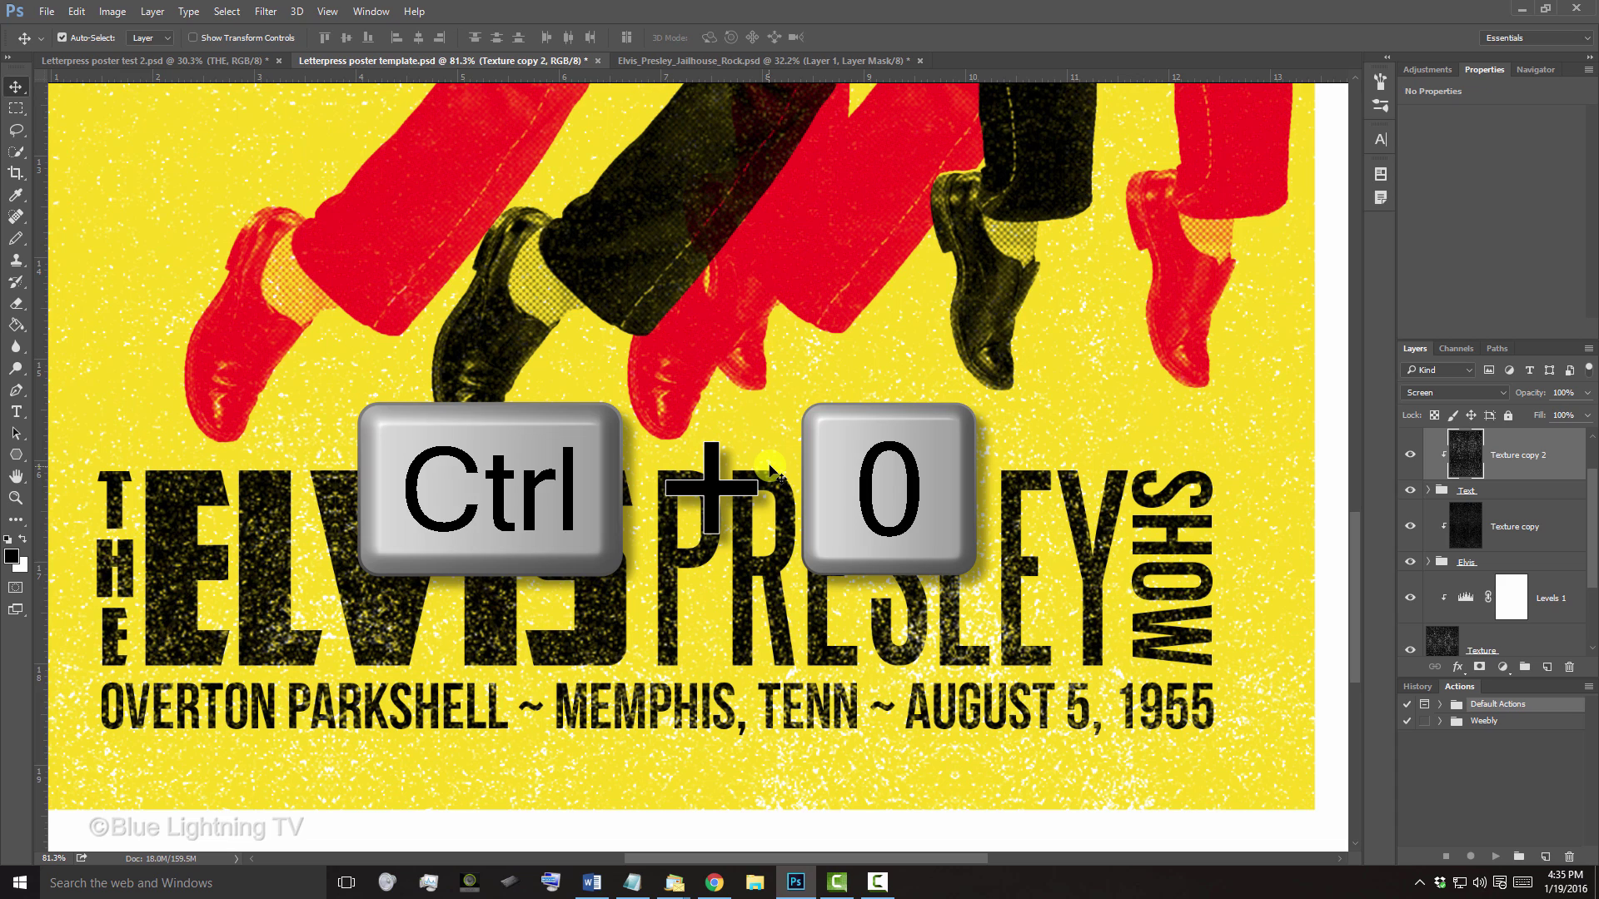
{"action": "key", "text": "ctrl+0"}
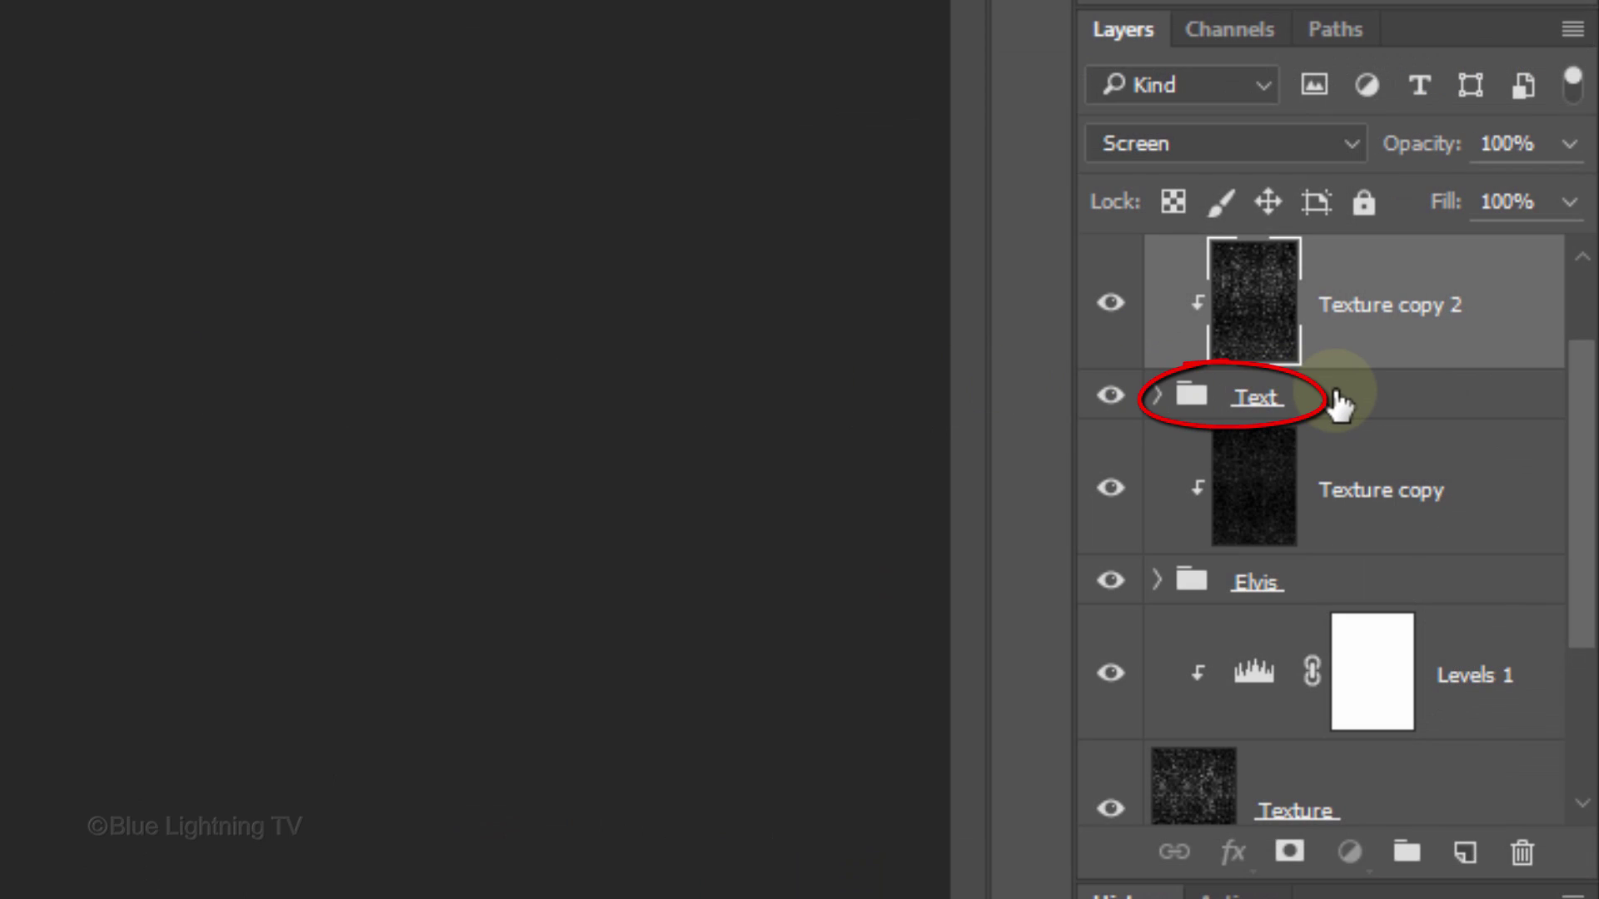
{"action": "left_click", "coordinate": [1337, 404]}
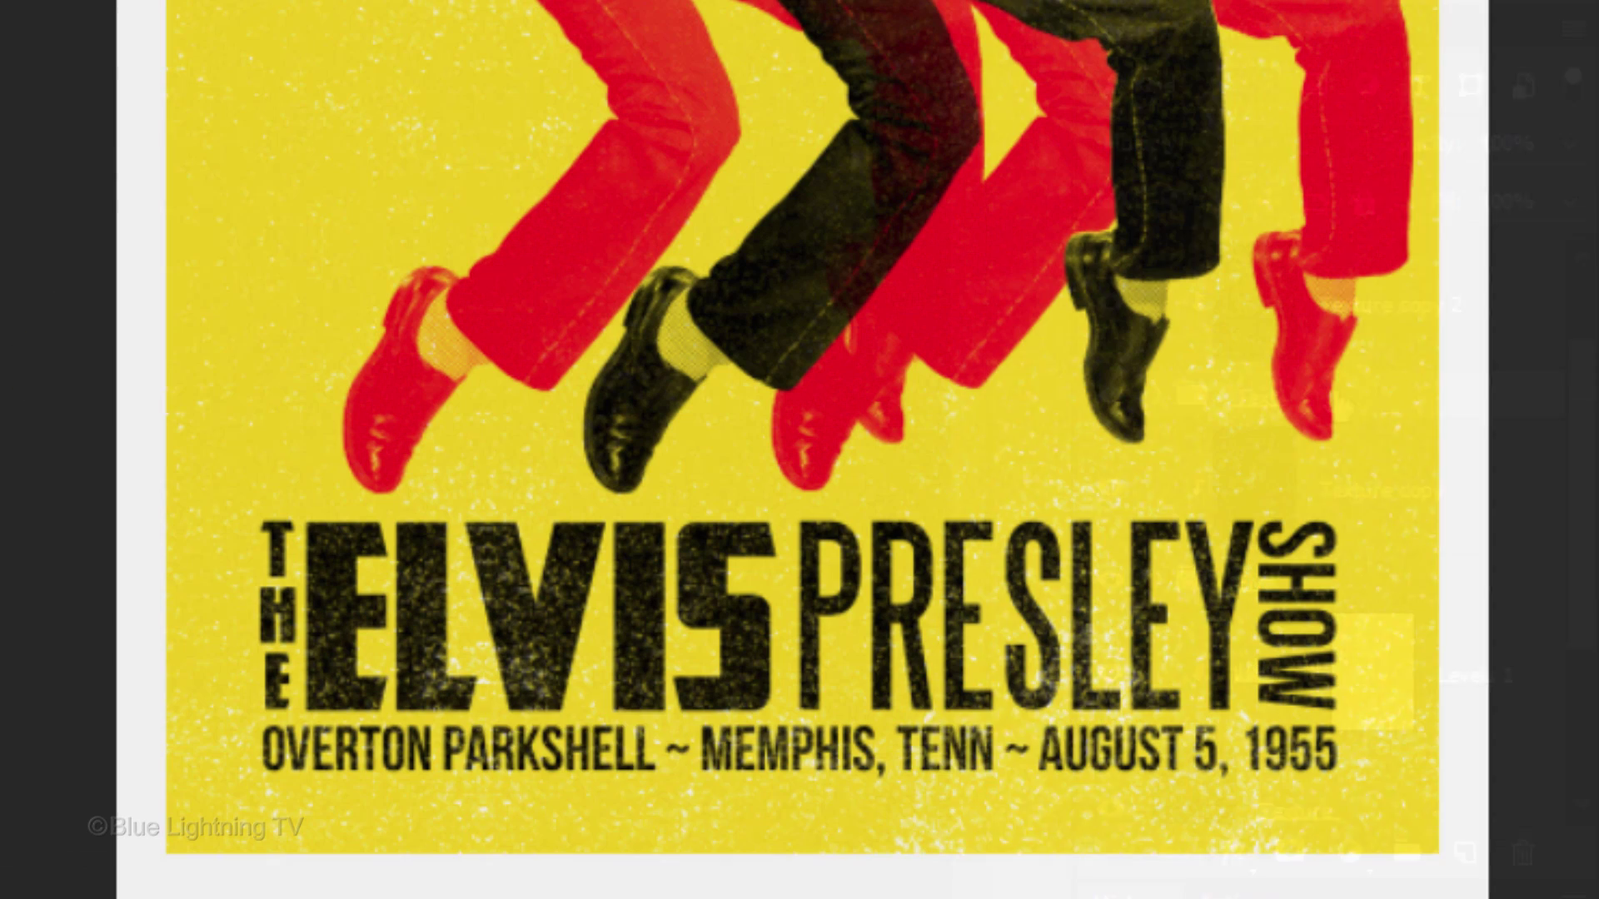
{"action": "key", "text": "ctrl+t"}
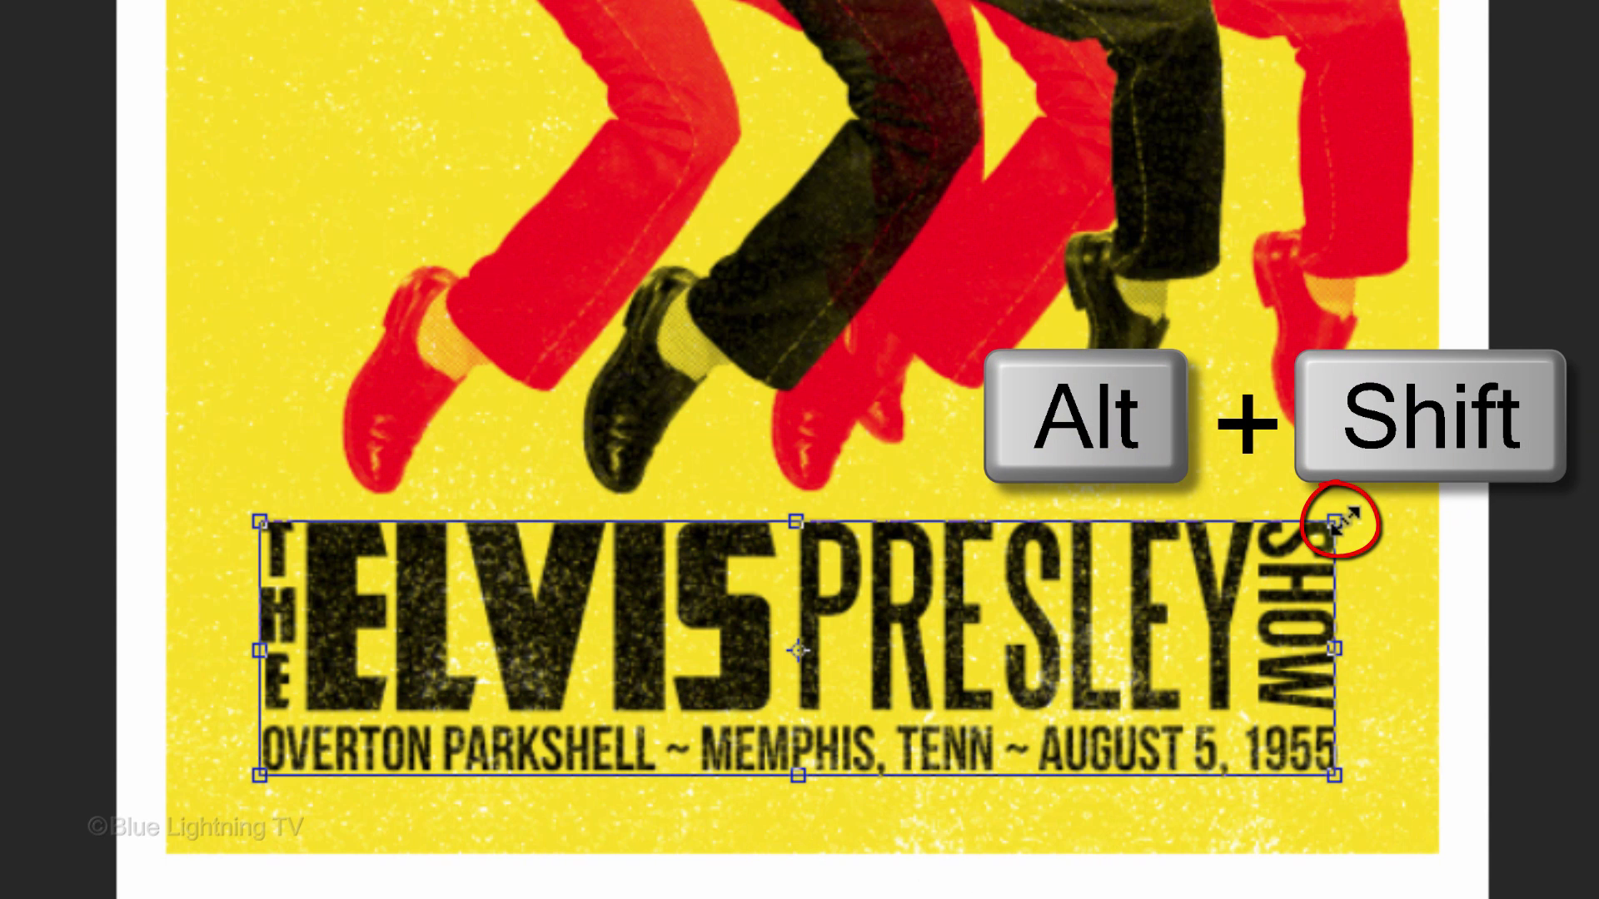
{"action": "left_click_drag", "start_coordinate": [1336, 522], "coordinate": [1356, 513]}
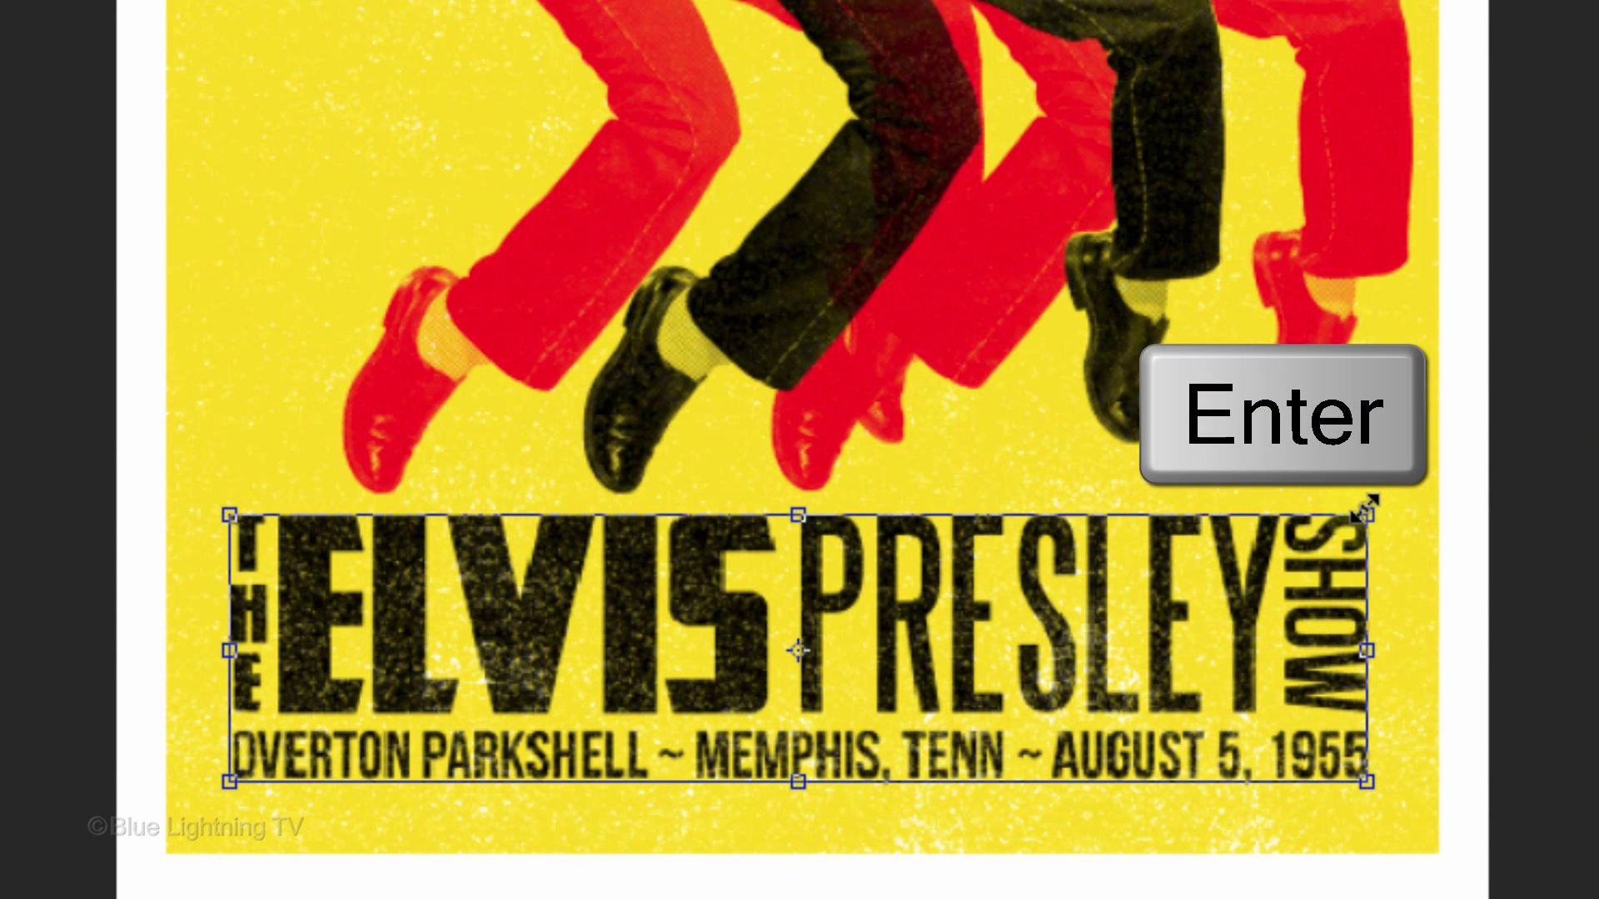
{"action": "key", "text": "Return"}
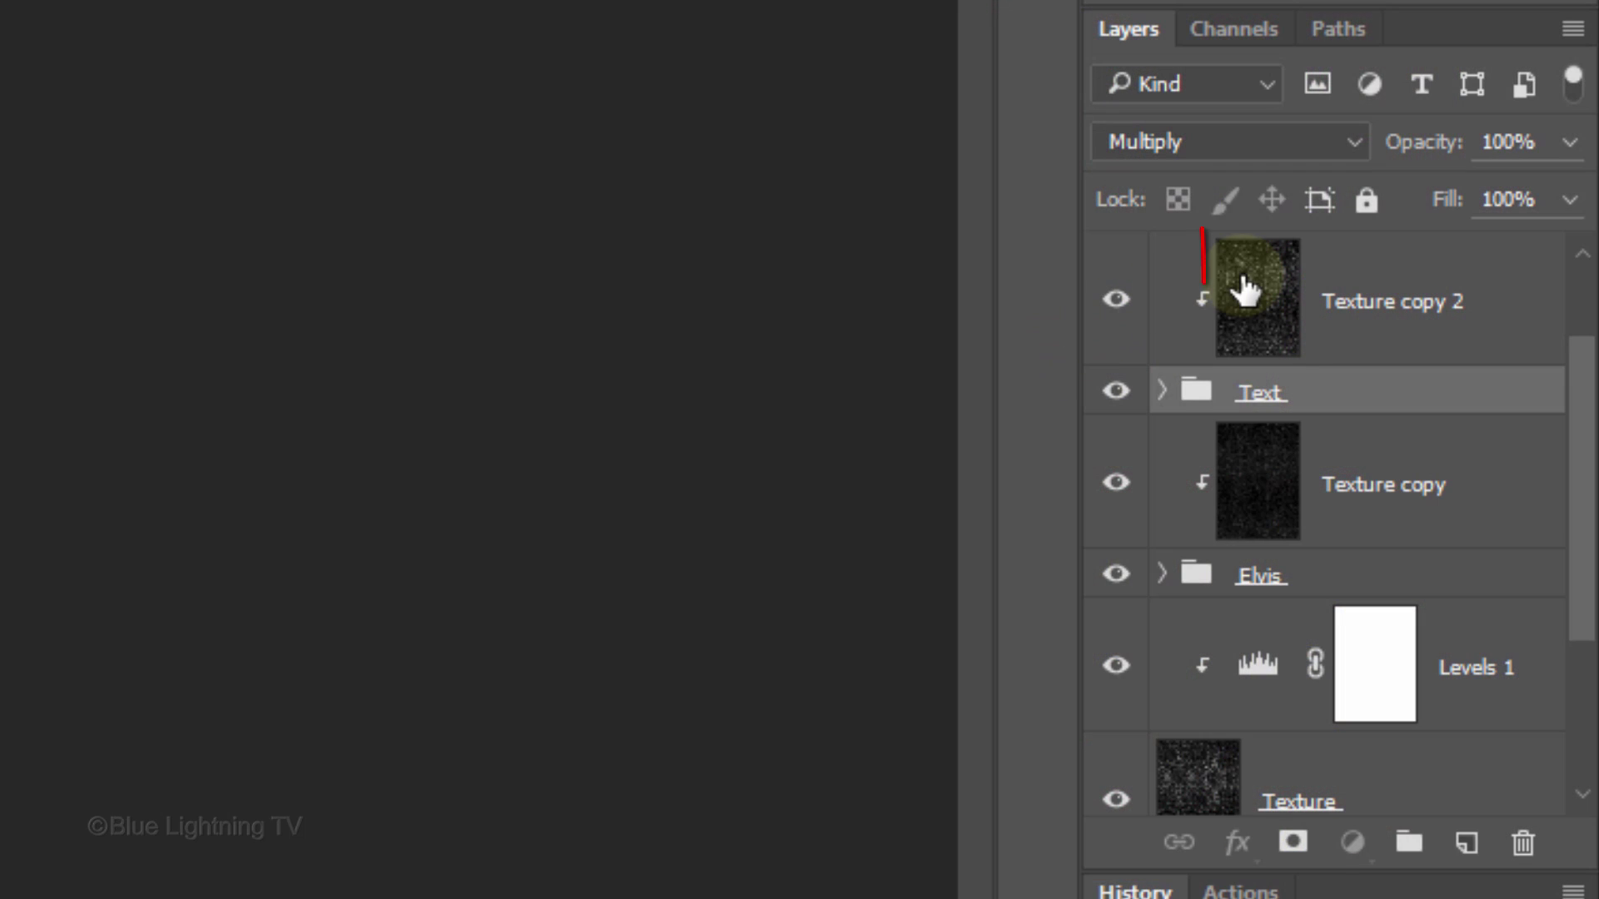
Add a new layer above the top texture copy and marquee a thin rectangular strip under the date line
{"action": "left_click", "coordinate": [1247, 291]}
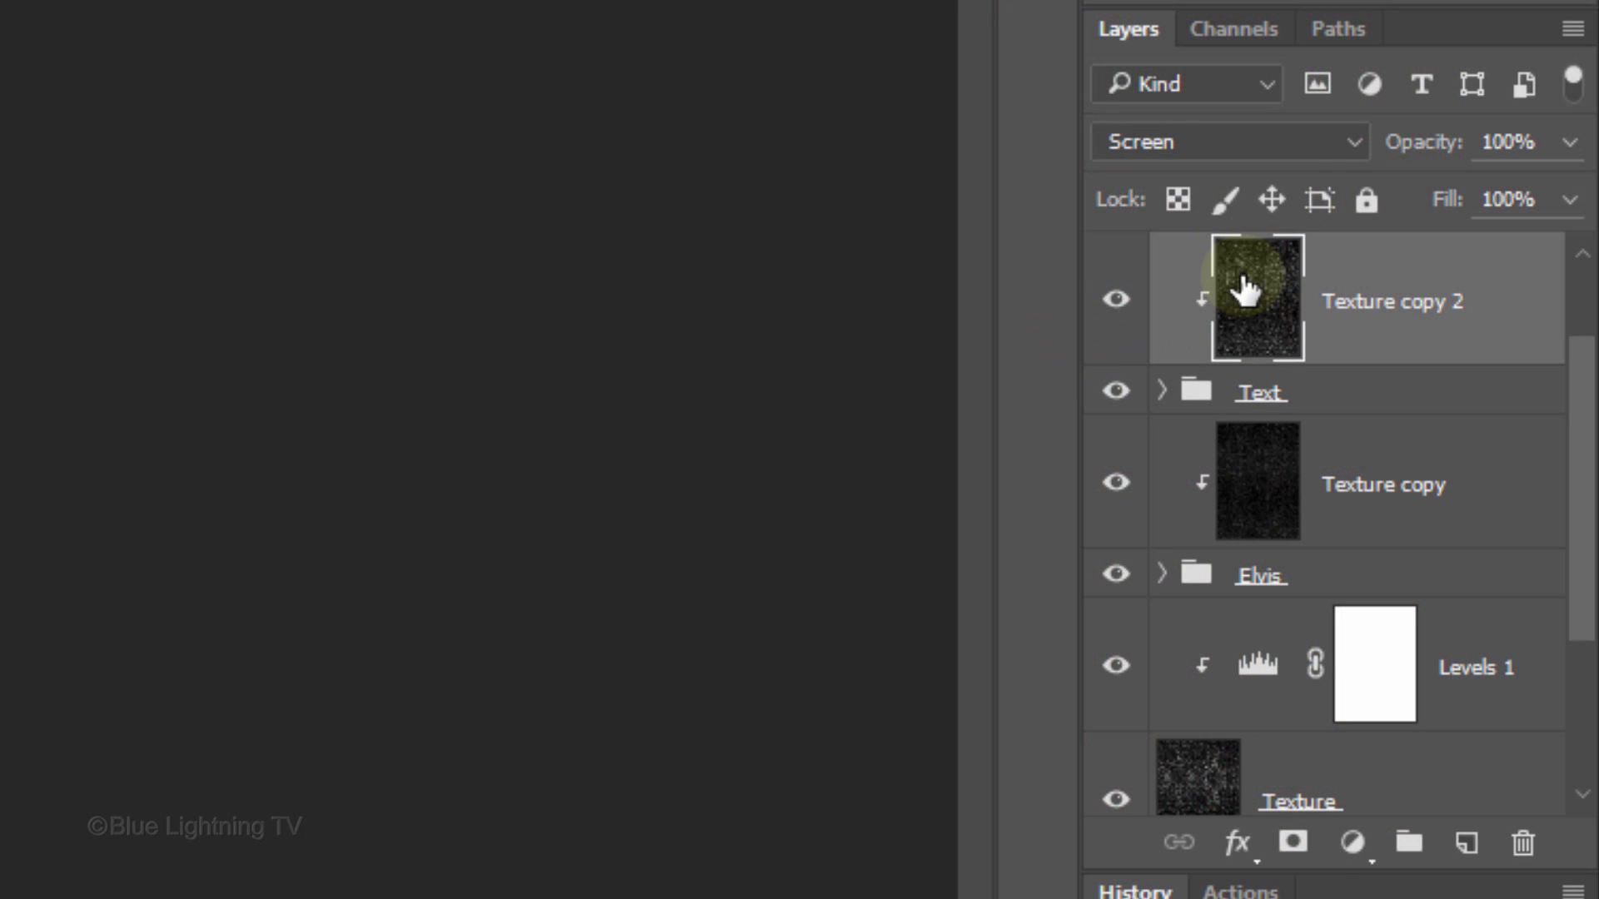
{"action": "left_click", "coordinate": [1467, 846]}
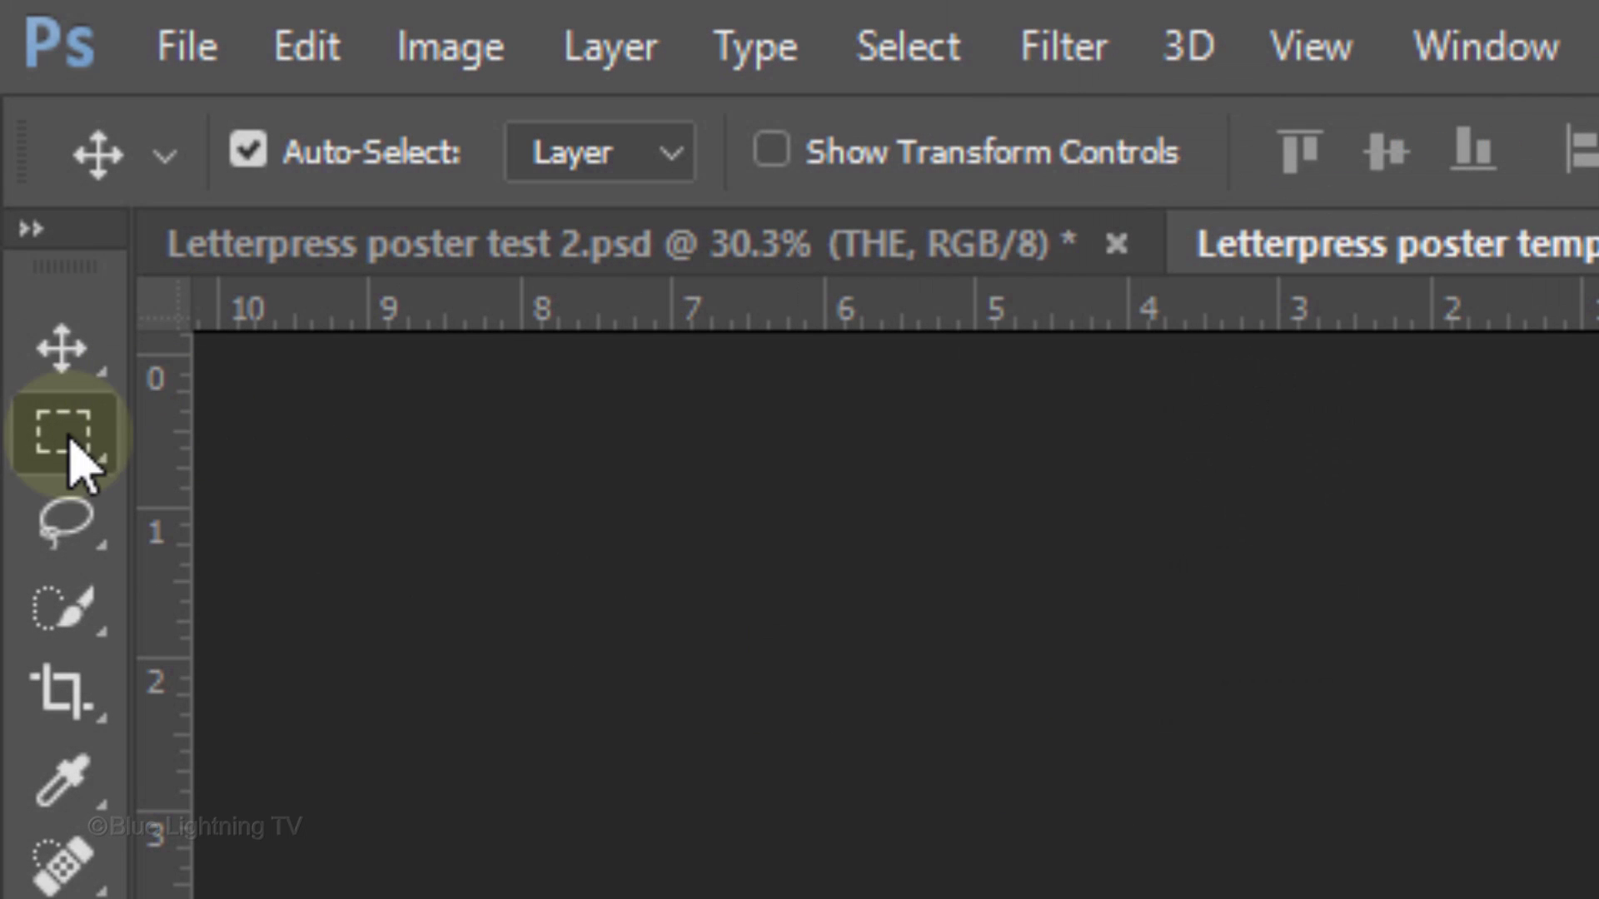
{"action": "right_click", "coordinate": [64, 433]}
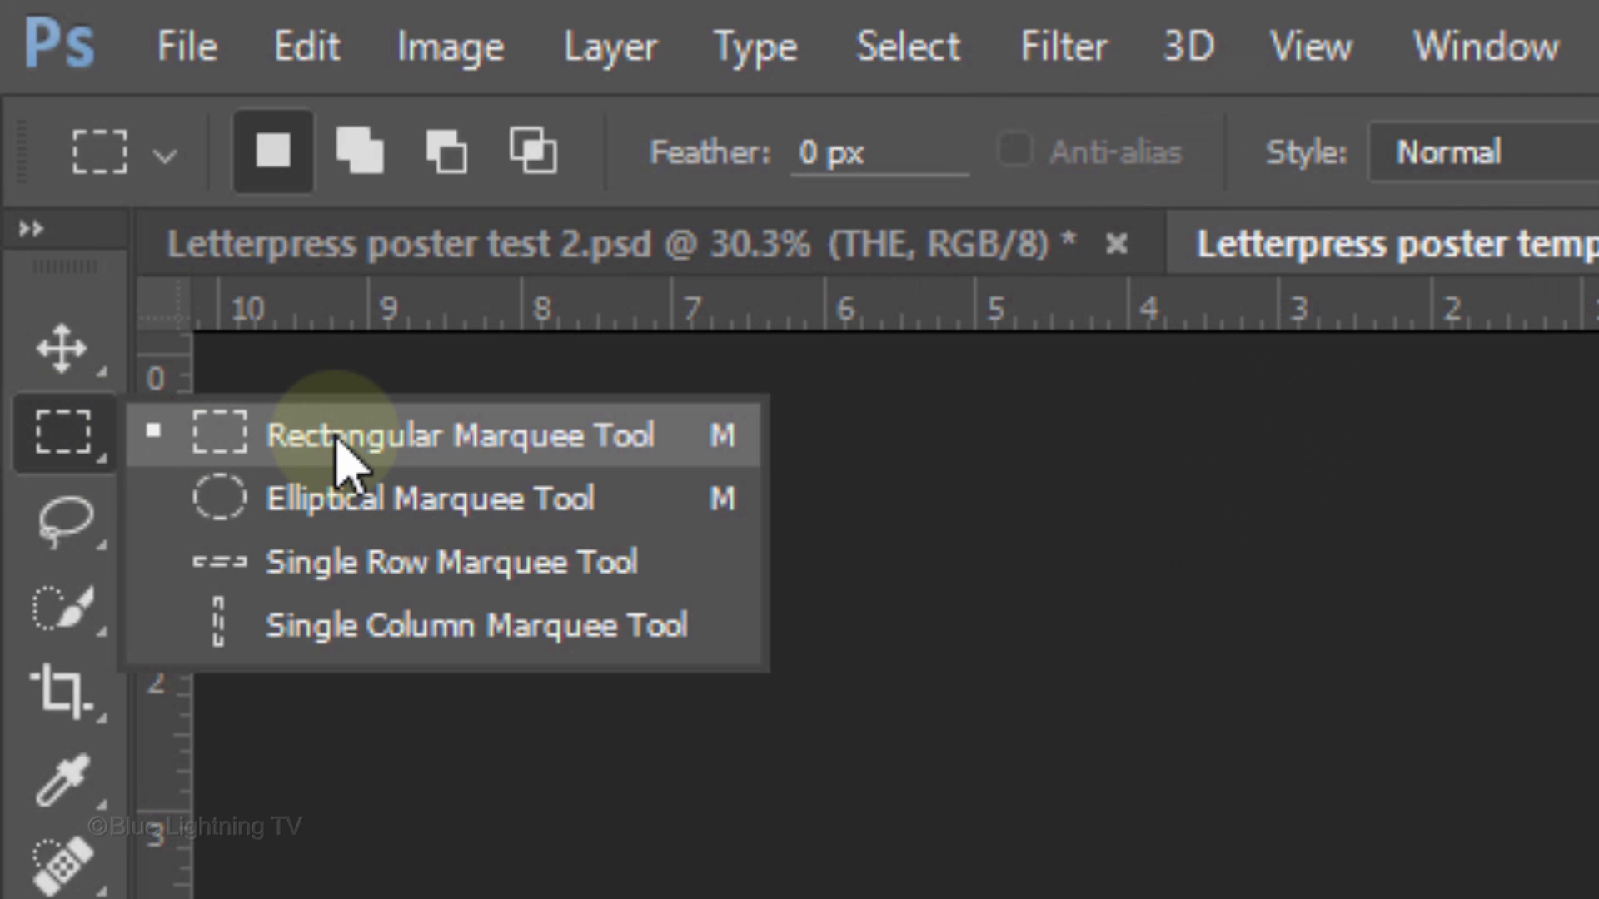
{"action": "left_click", "coordinate": [338, 437]}
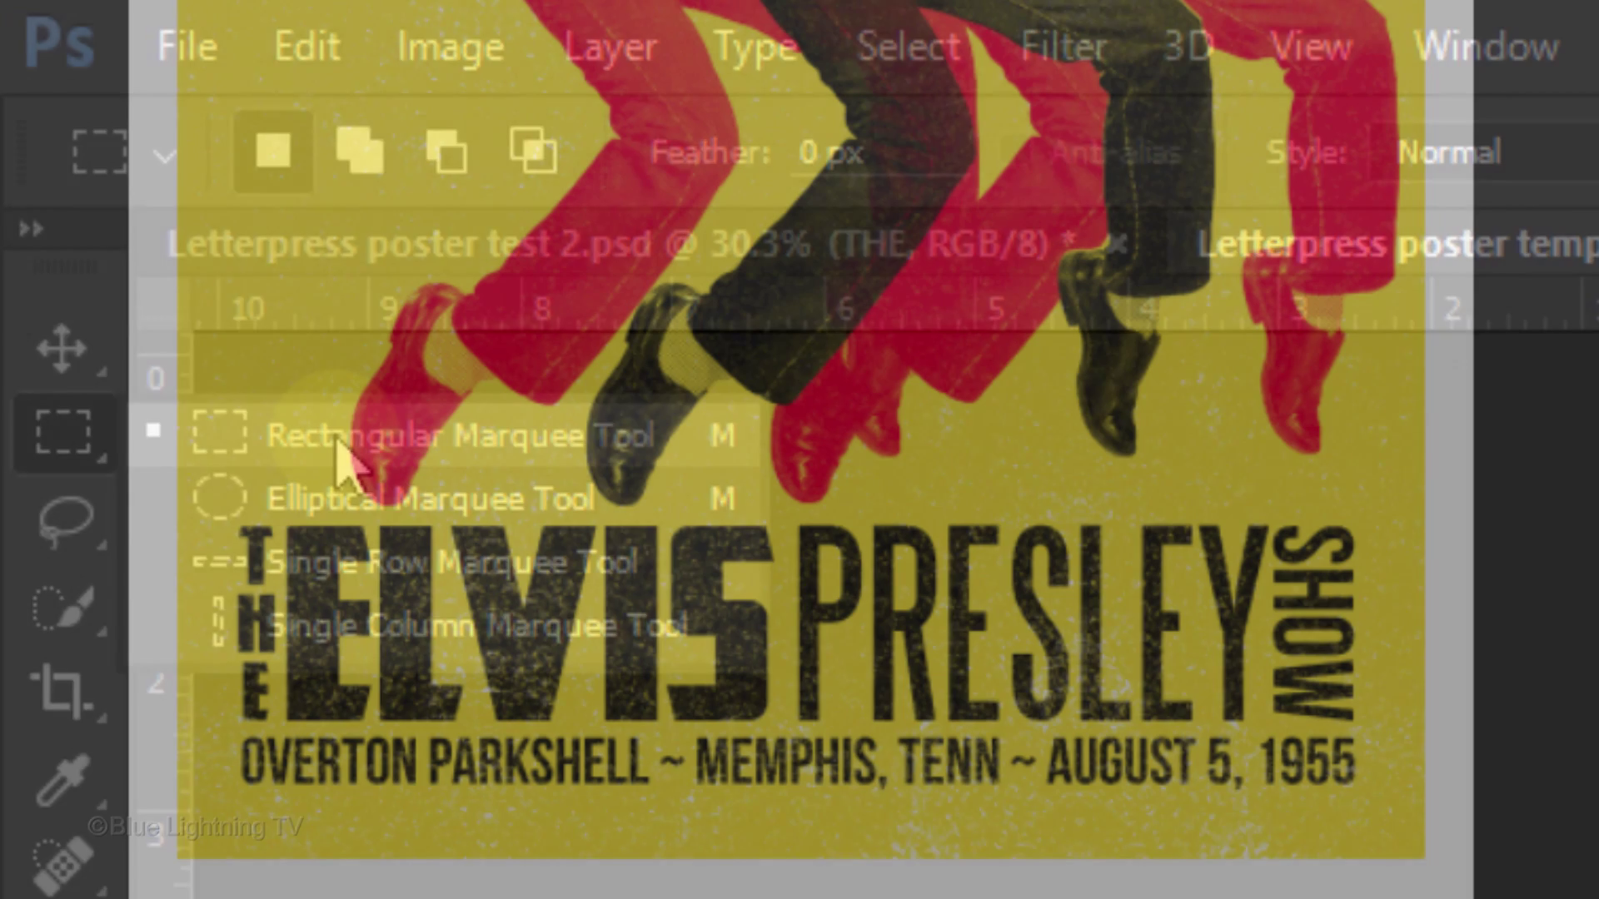
{"action": "left_click_drag", "start_coordinate": [248, 809], "coordinate": [1365, 840]}
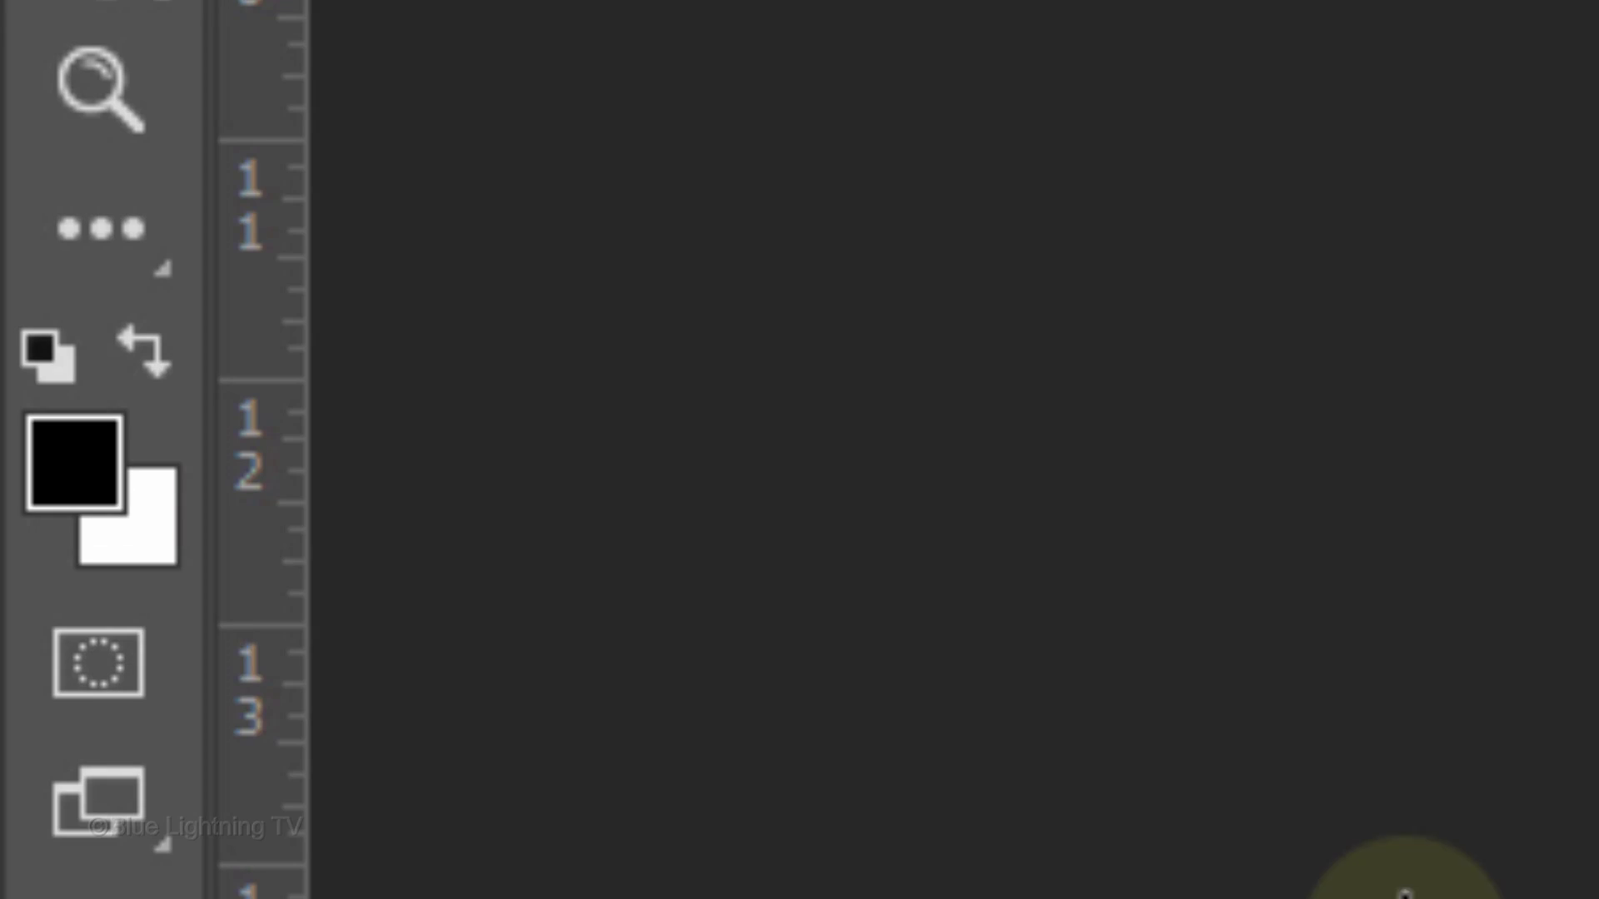
Fill the strip with pure red ff0000 and deselect it
{"action": "left_click", "coordinate": [97, 462]}
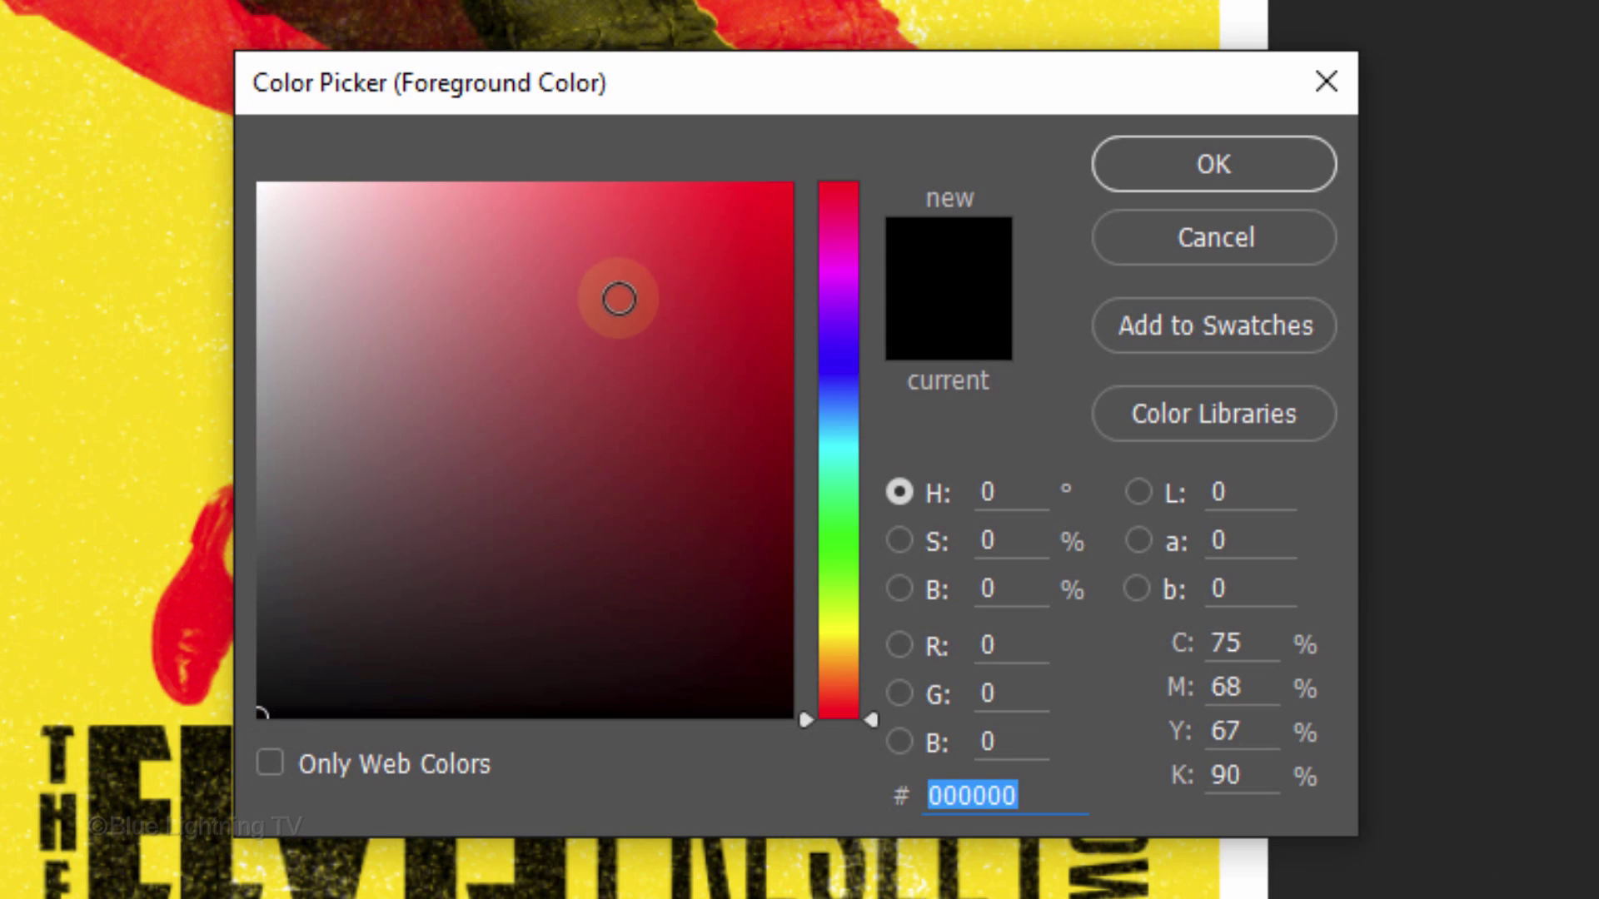
{"action": "left_click_drag", "start_coordinate": [617, 296], "coordinate": [926, 127]}
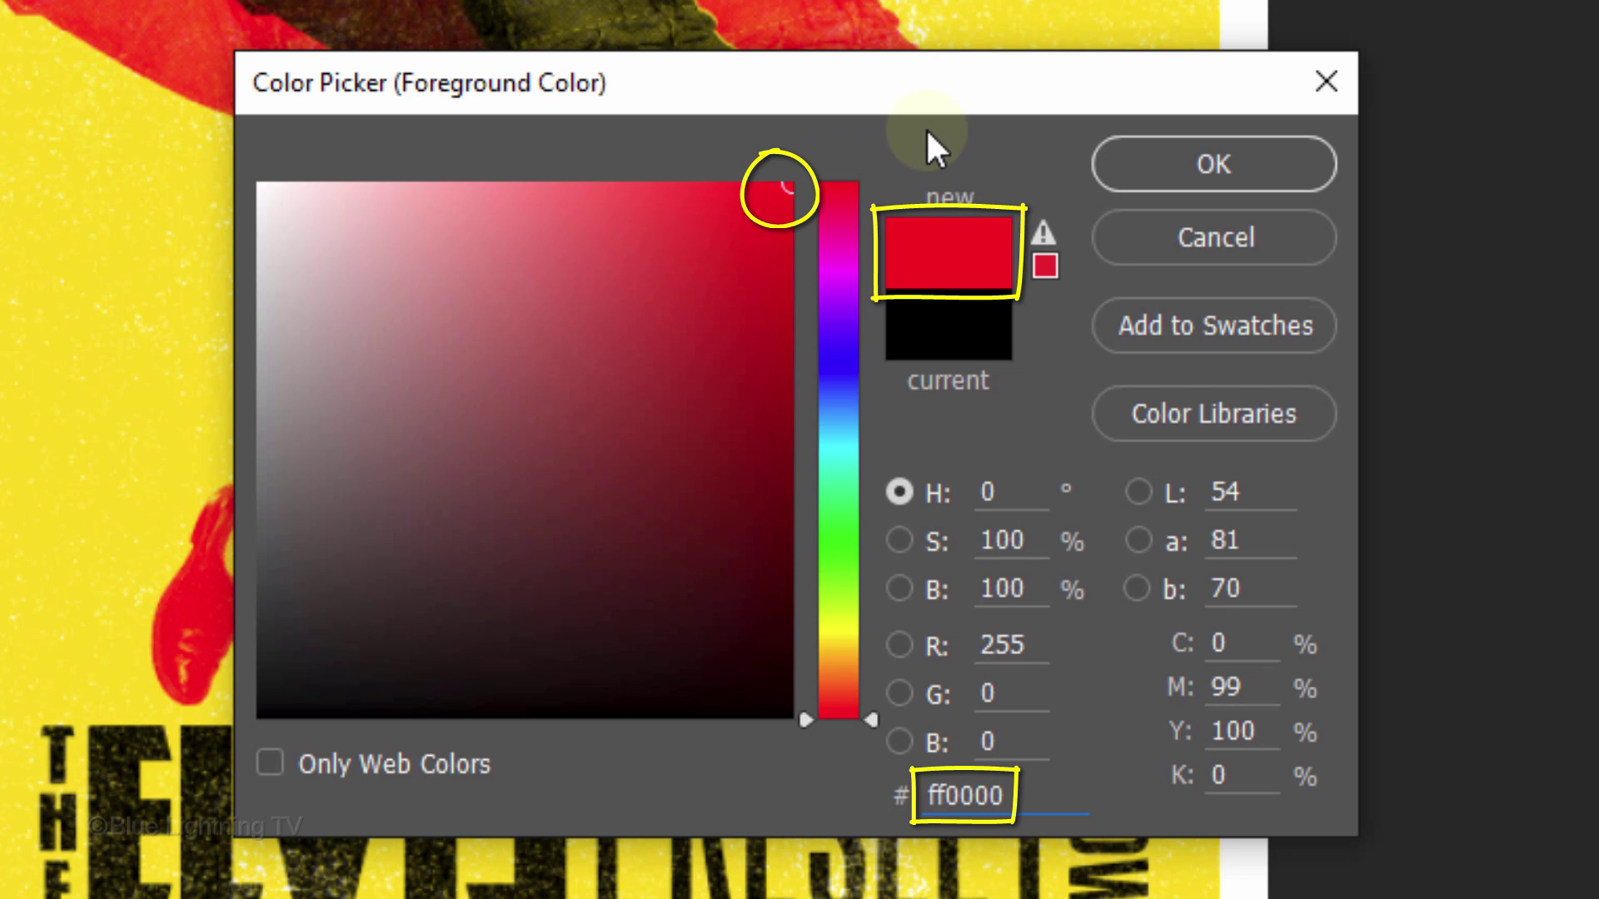
{"action": "left_click", "coordinate": [1171, 152]}
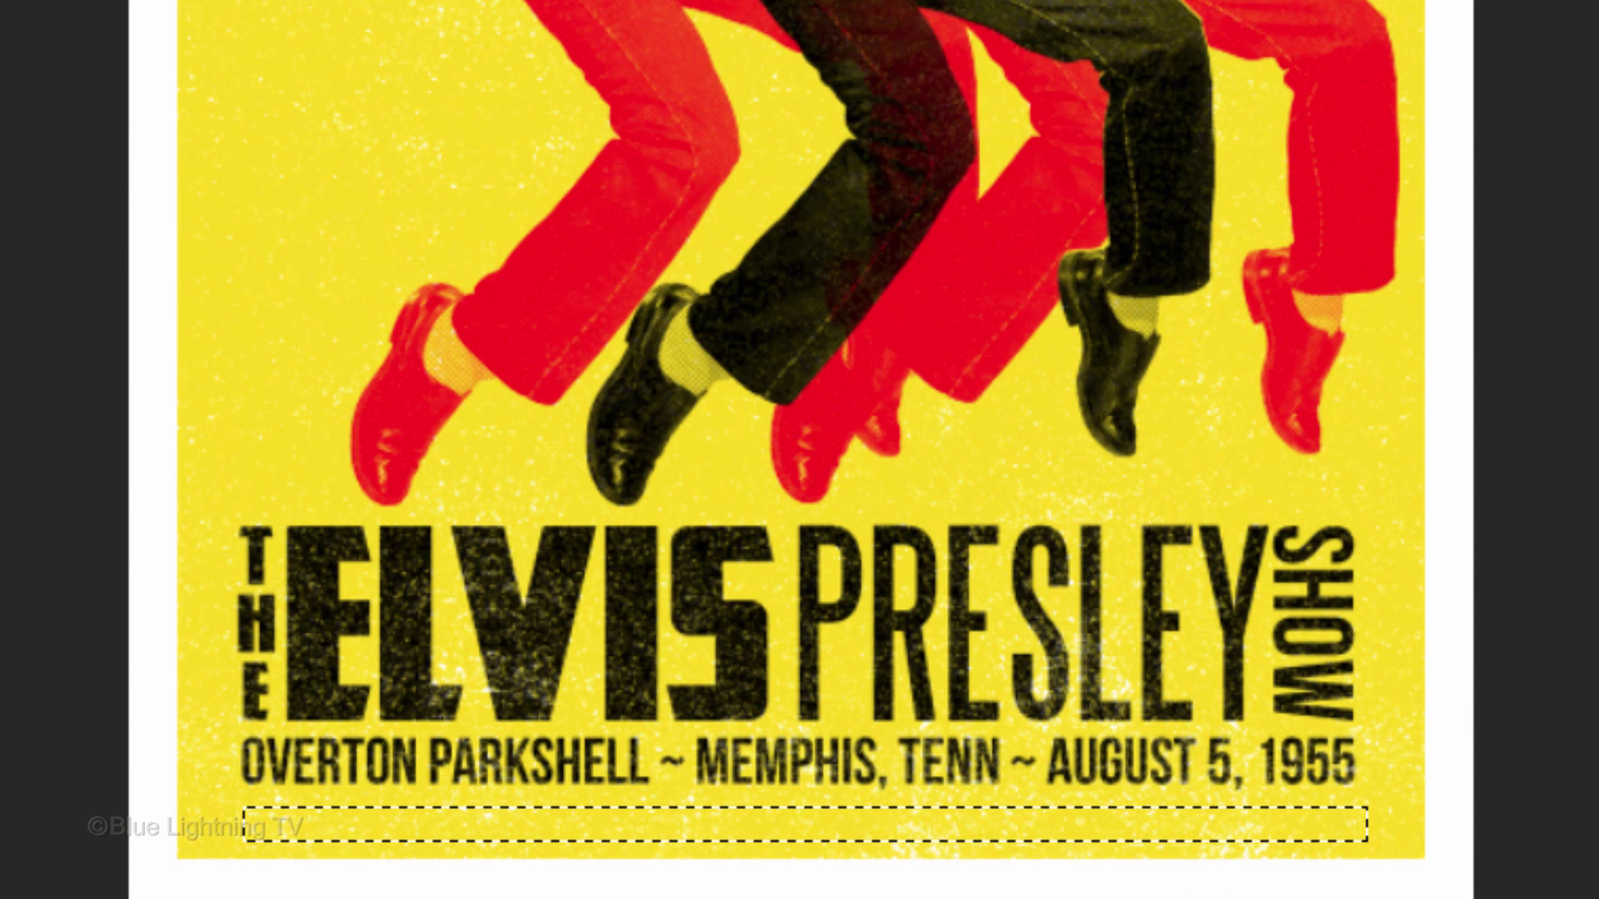
{"action": "key", "text": "alt+Delete"}
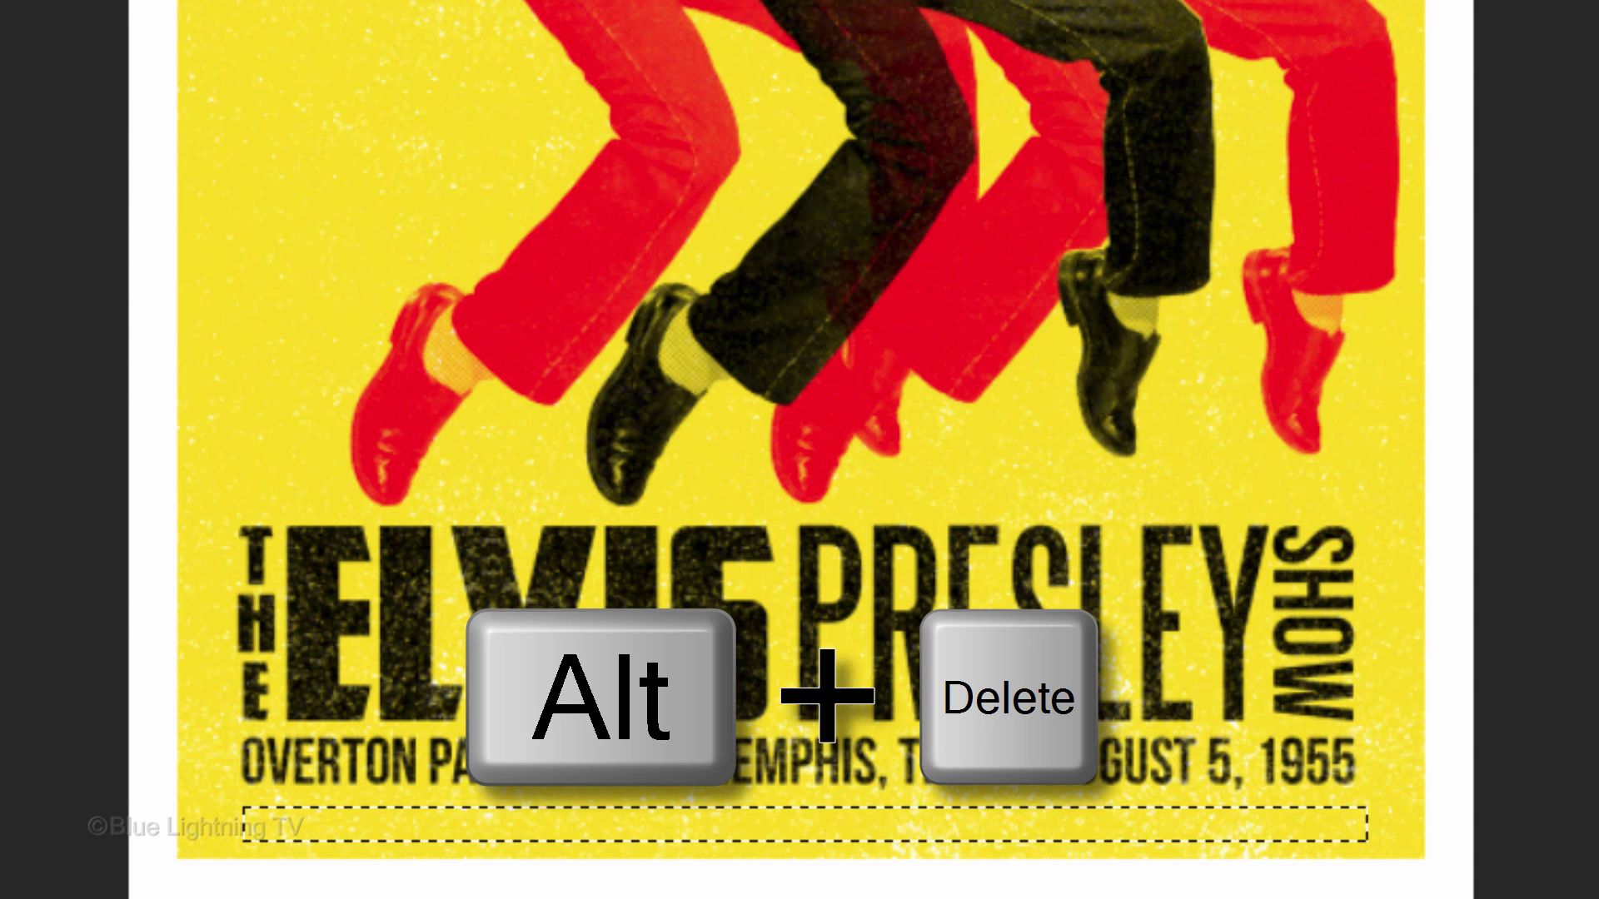
{"action": "key", "text": "ctrl+d"}
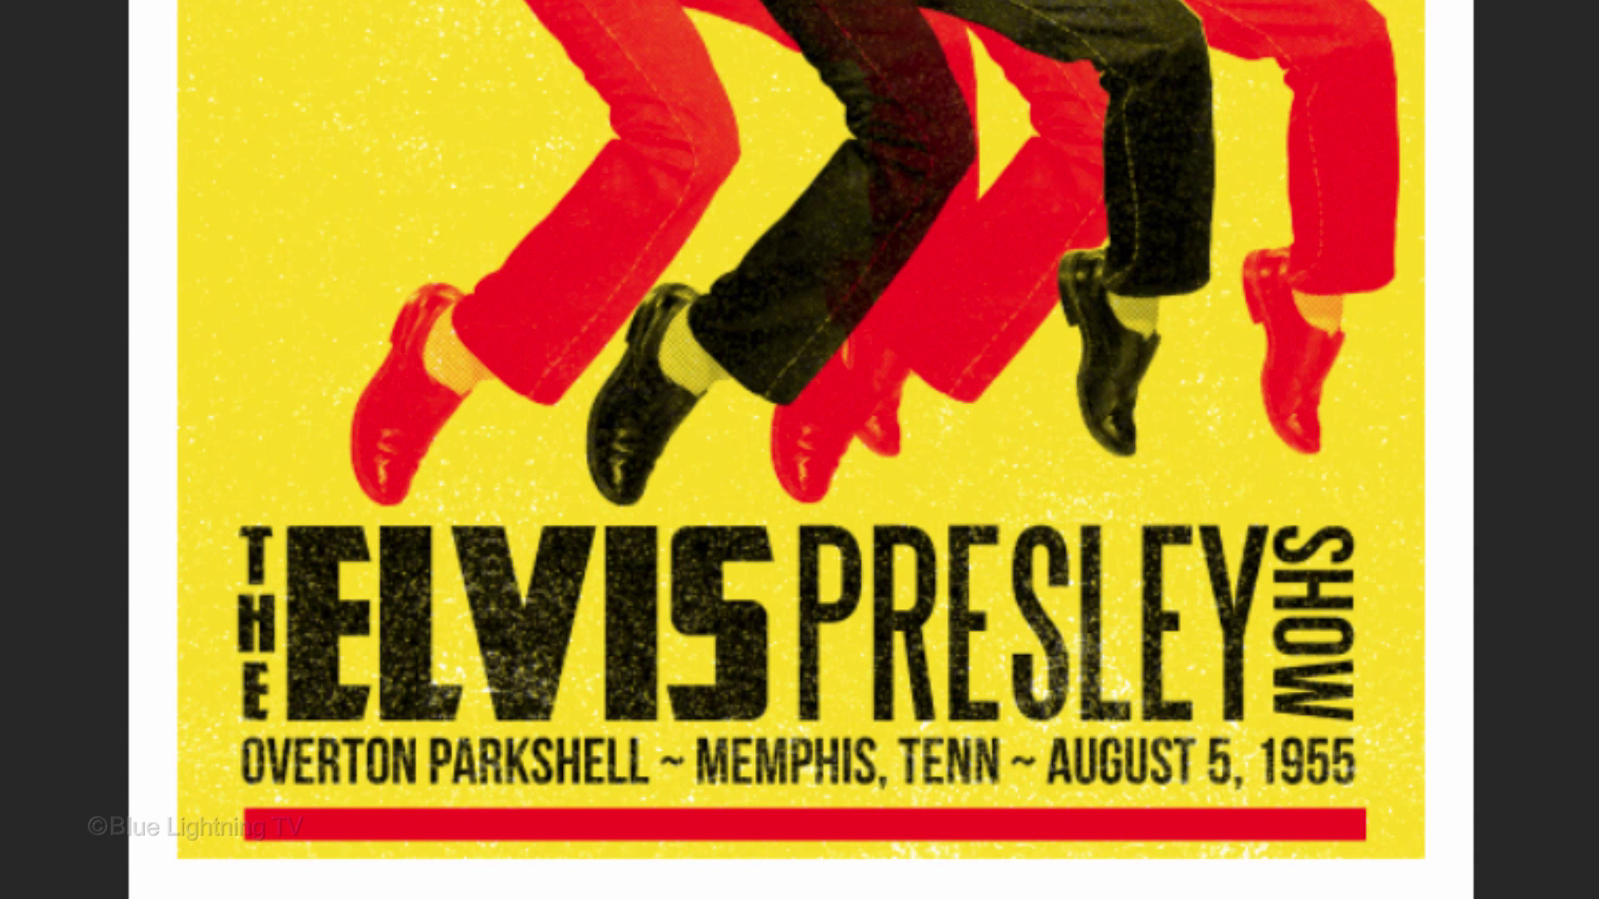
{"action": "key", "text": "ctrl+t"}
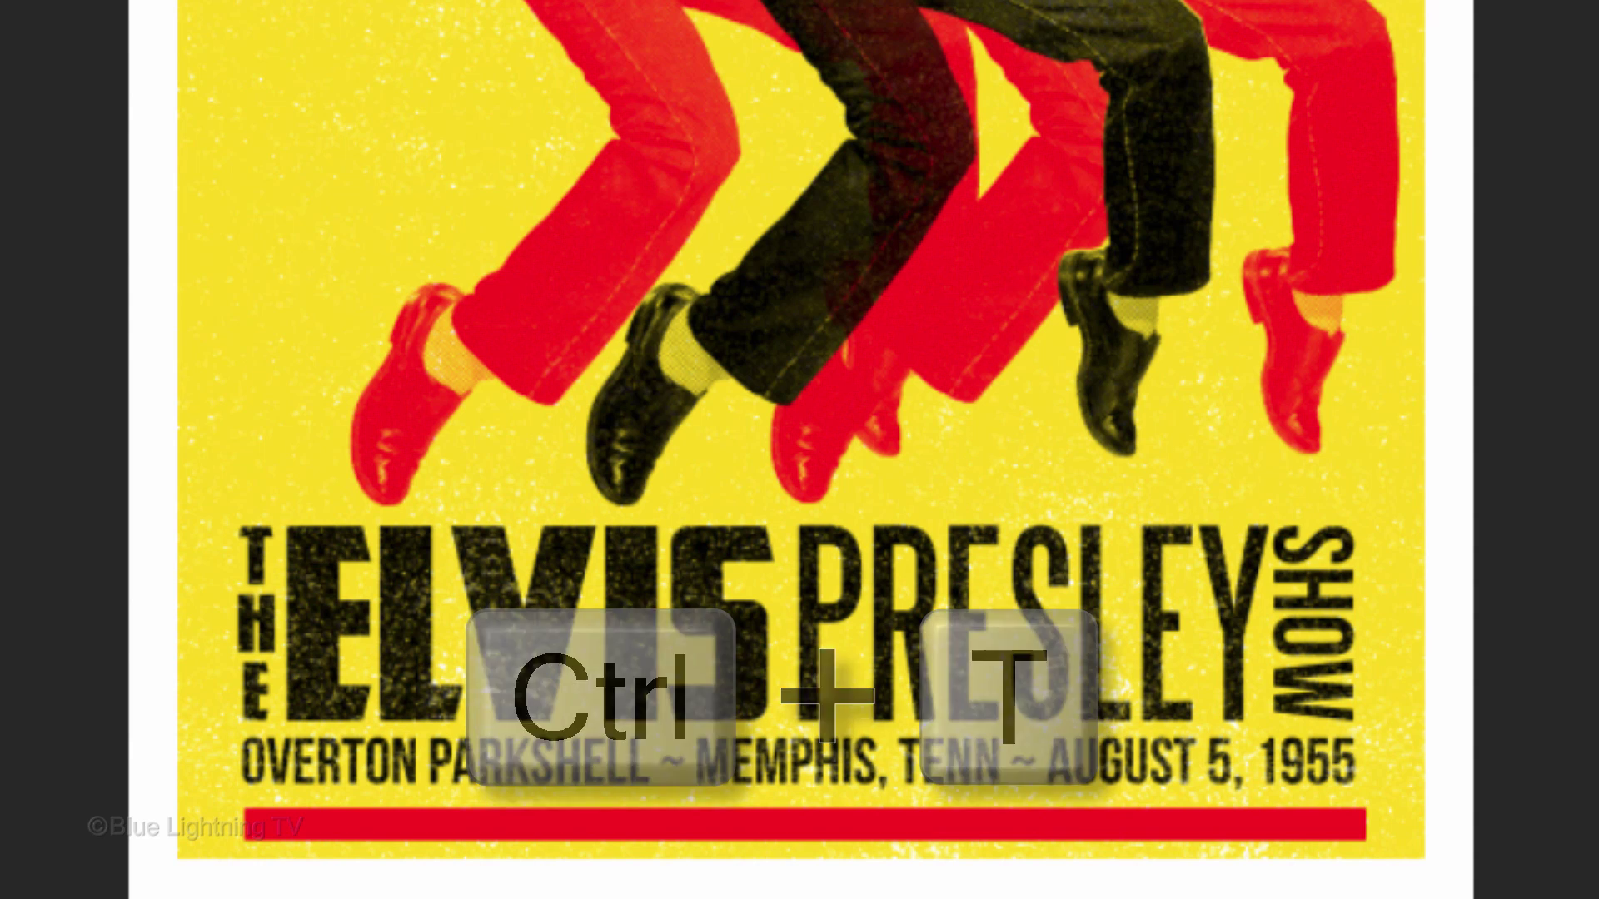
Shift the red bar slightly up and narrow it to 11.253 in wide
{"action": "mouse_move", "coordinate": [375, 832]}
{"action": "left_mouse_down"}
{"action": "mouse_move", "coordinate": [350, 802]}
{"action": "mouse_move", "coordinate": [380, 816]}
{"action": "left_mouse_up"}
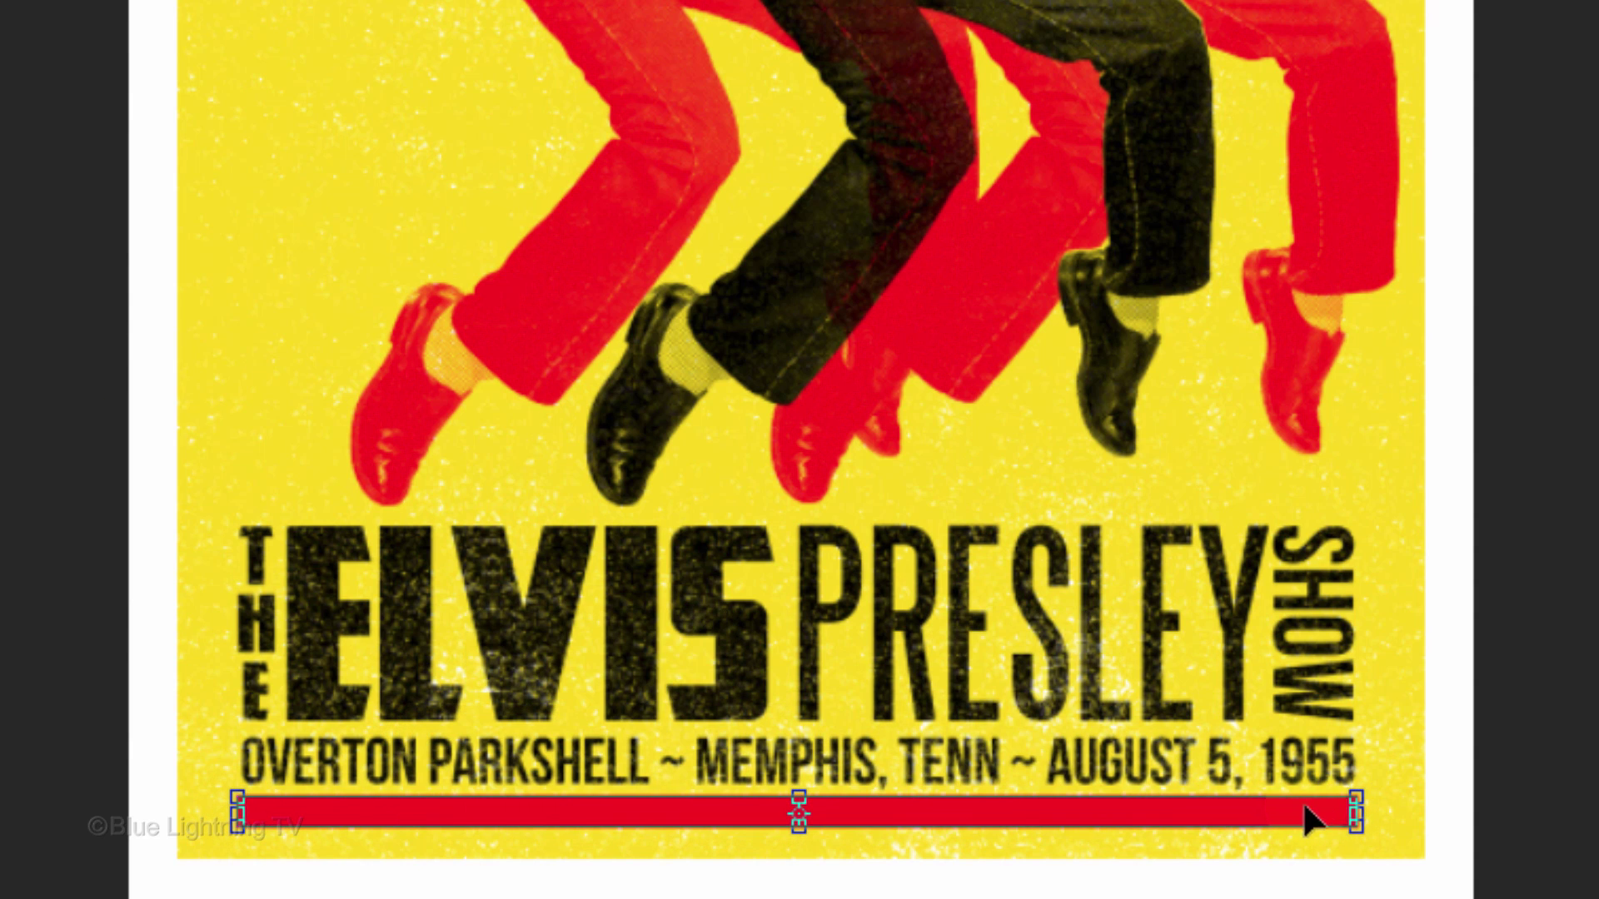
{"action": "mouse_move", "coordinate": [1353, 811]}
{"action": "left_mouse_down"}
{"action": "mouse_move", "coordinate": [1232, 811]}
{"action": "mouse_move", "coordinate": [1347, 816]}
{"action": "left_mouse_up"}
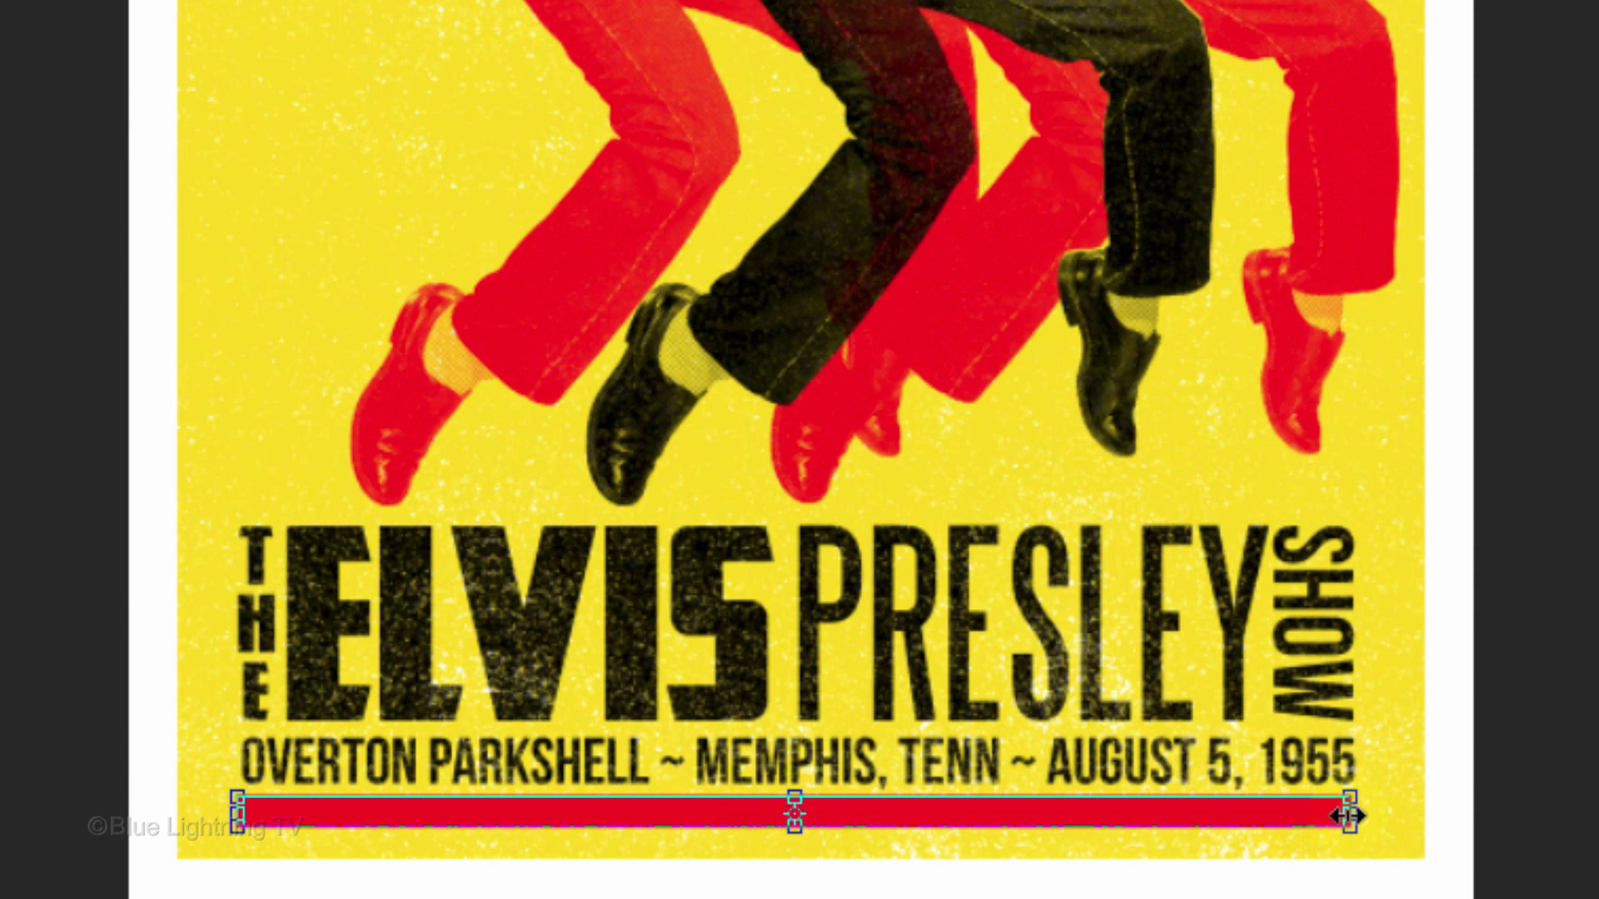
{"action": "key", "text": "Return"}
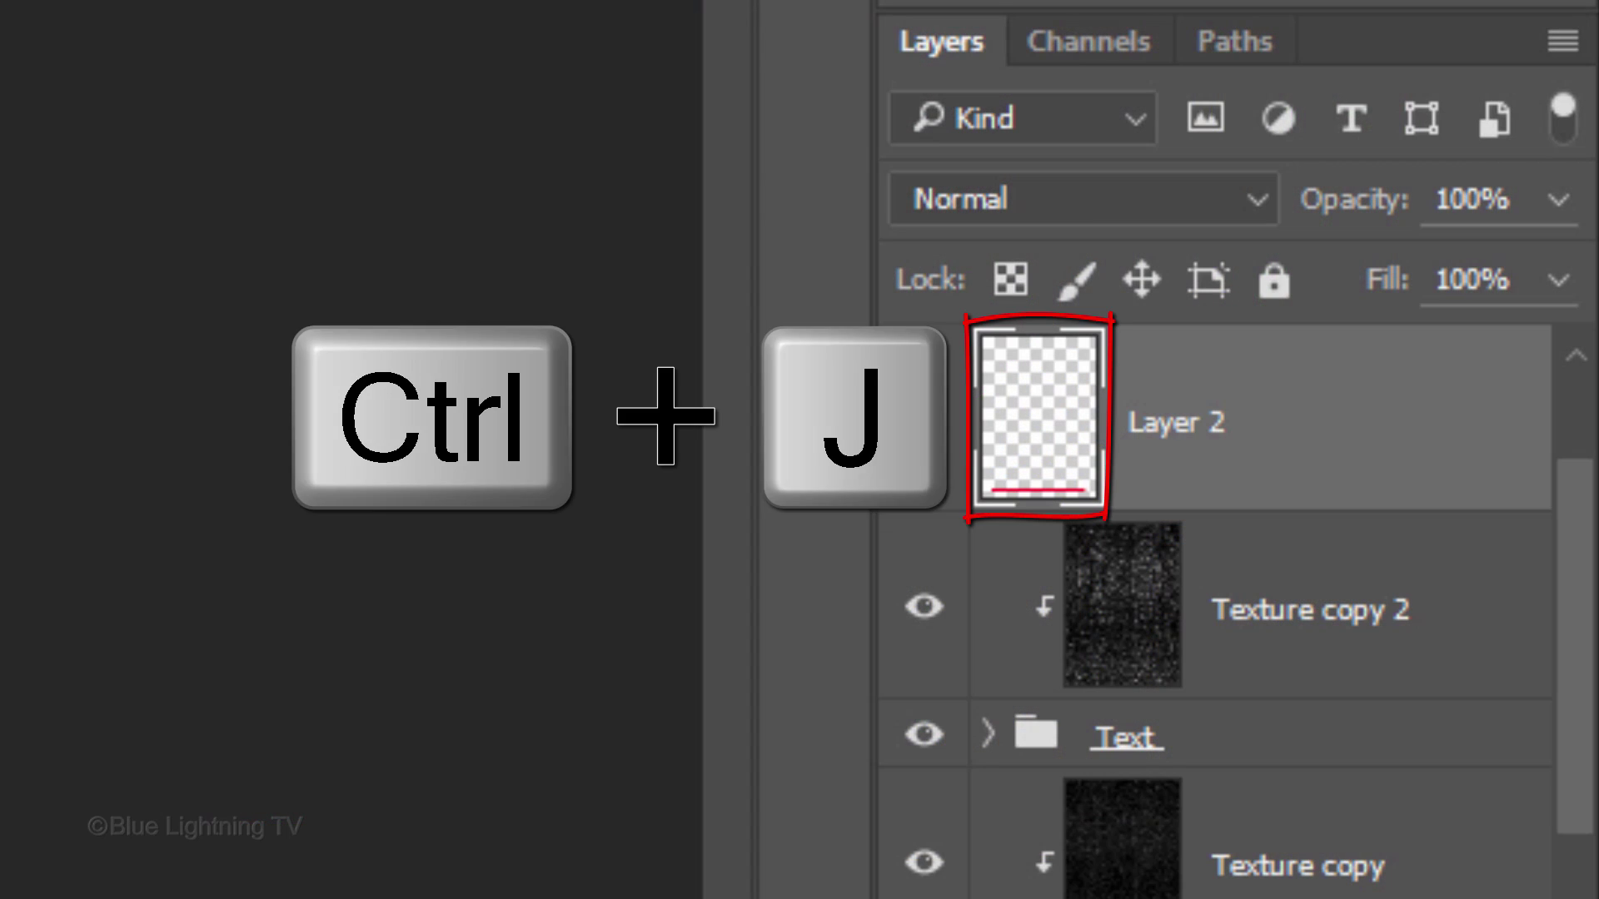
Duplicate the red bar and move the copy straight up above the title
{"action": "key", "text": "ctrl+j"}
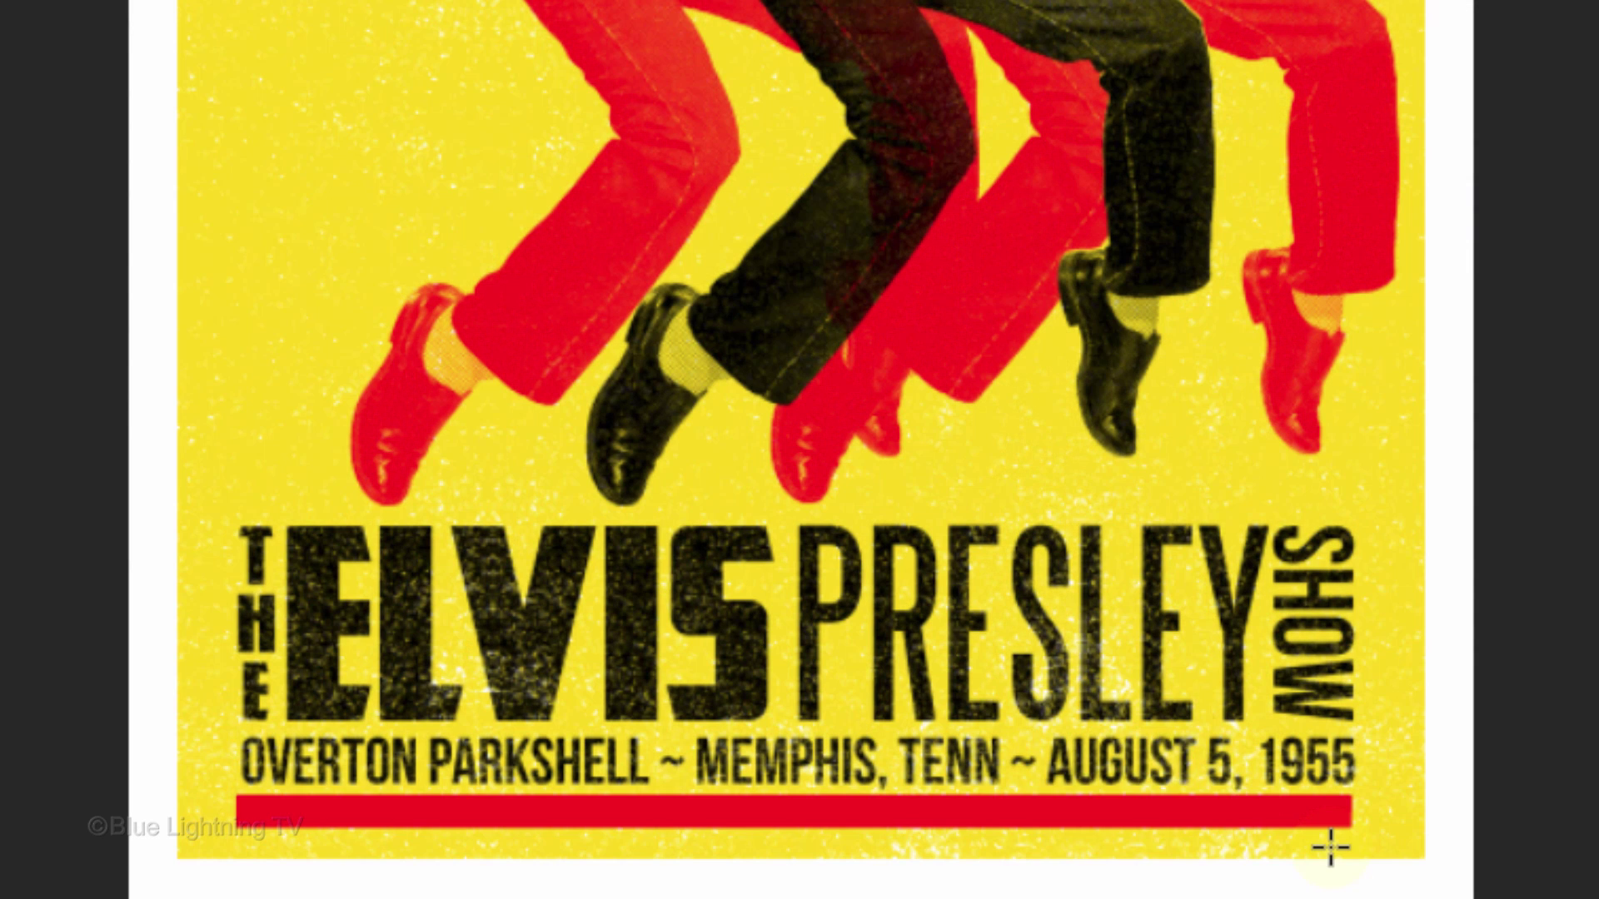
{"action": "key", "text": "v"}
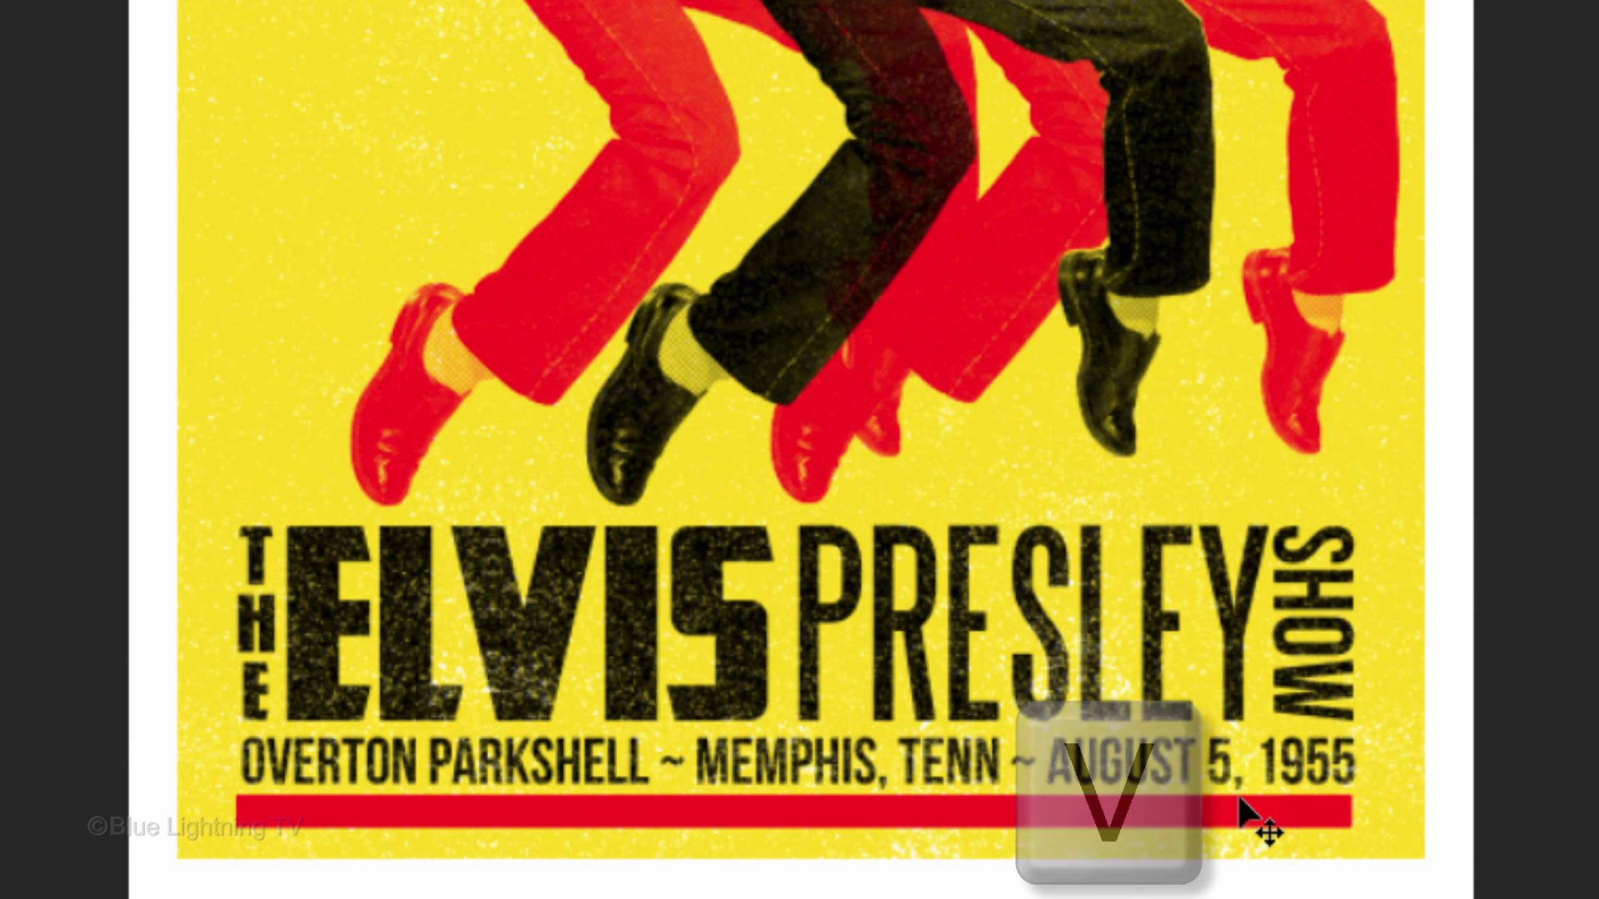
{"action": "key", "text": "shift"}
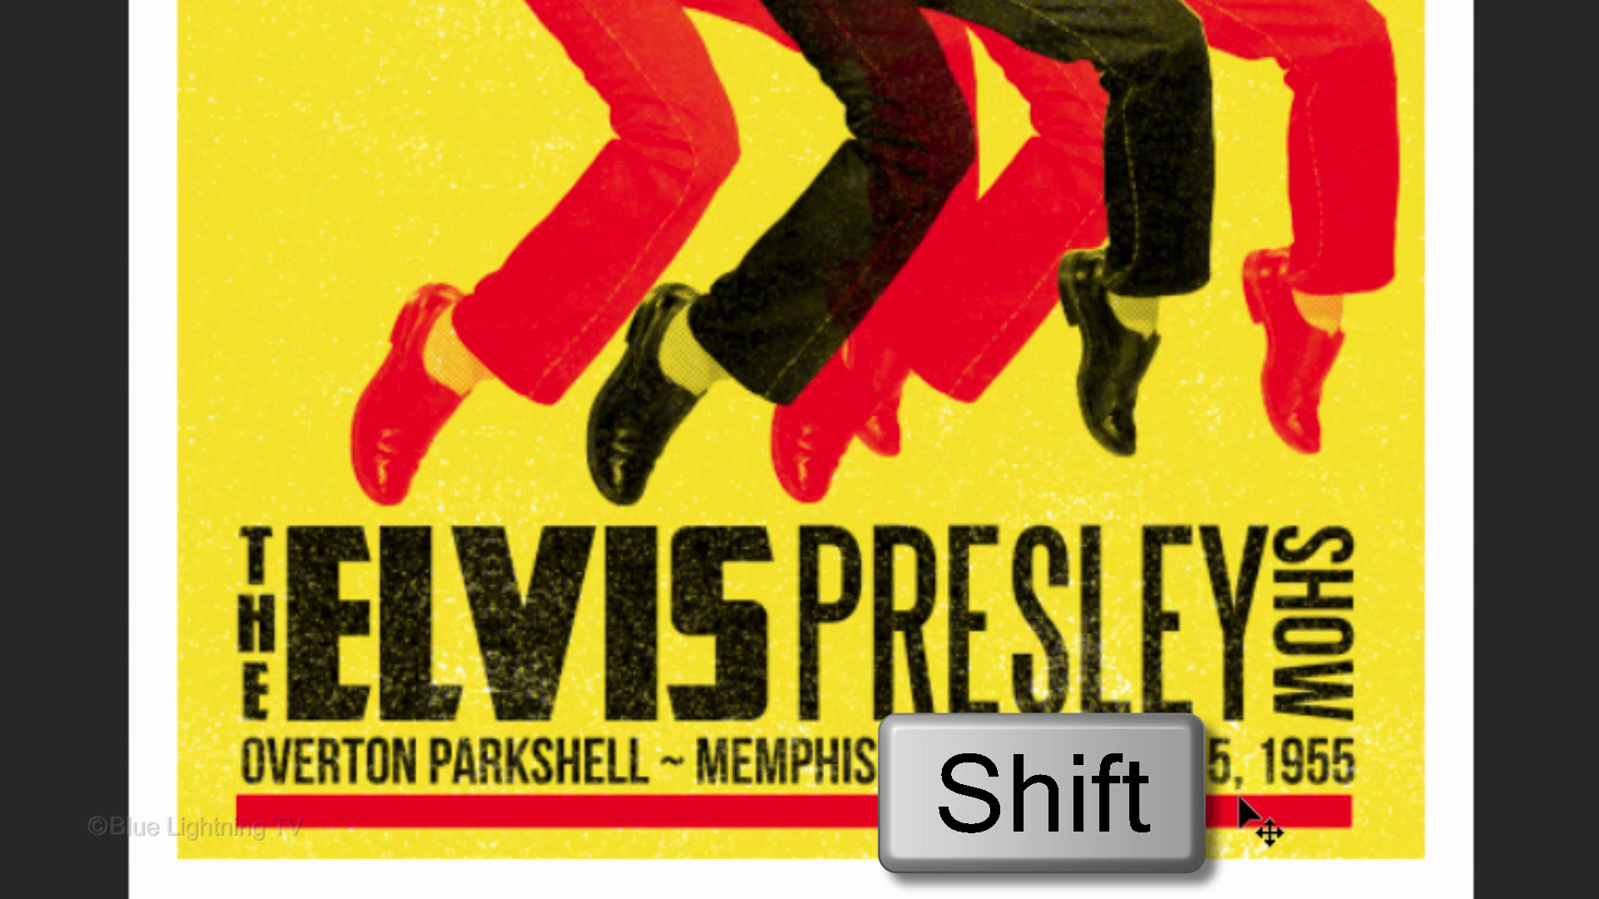
{"action": "left_click_drag", "start_coordinate": [1238, 804], "coordinate": [1243, 485]}
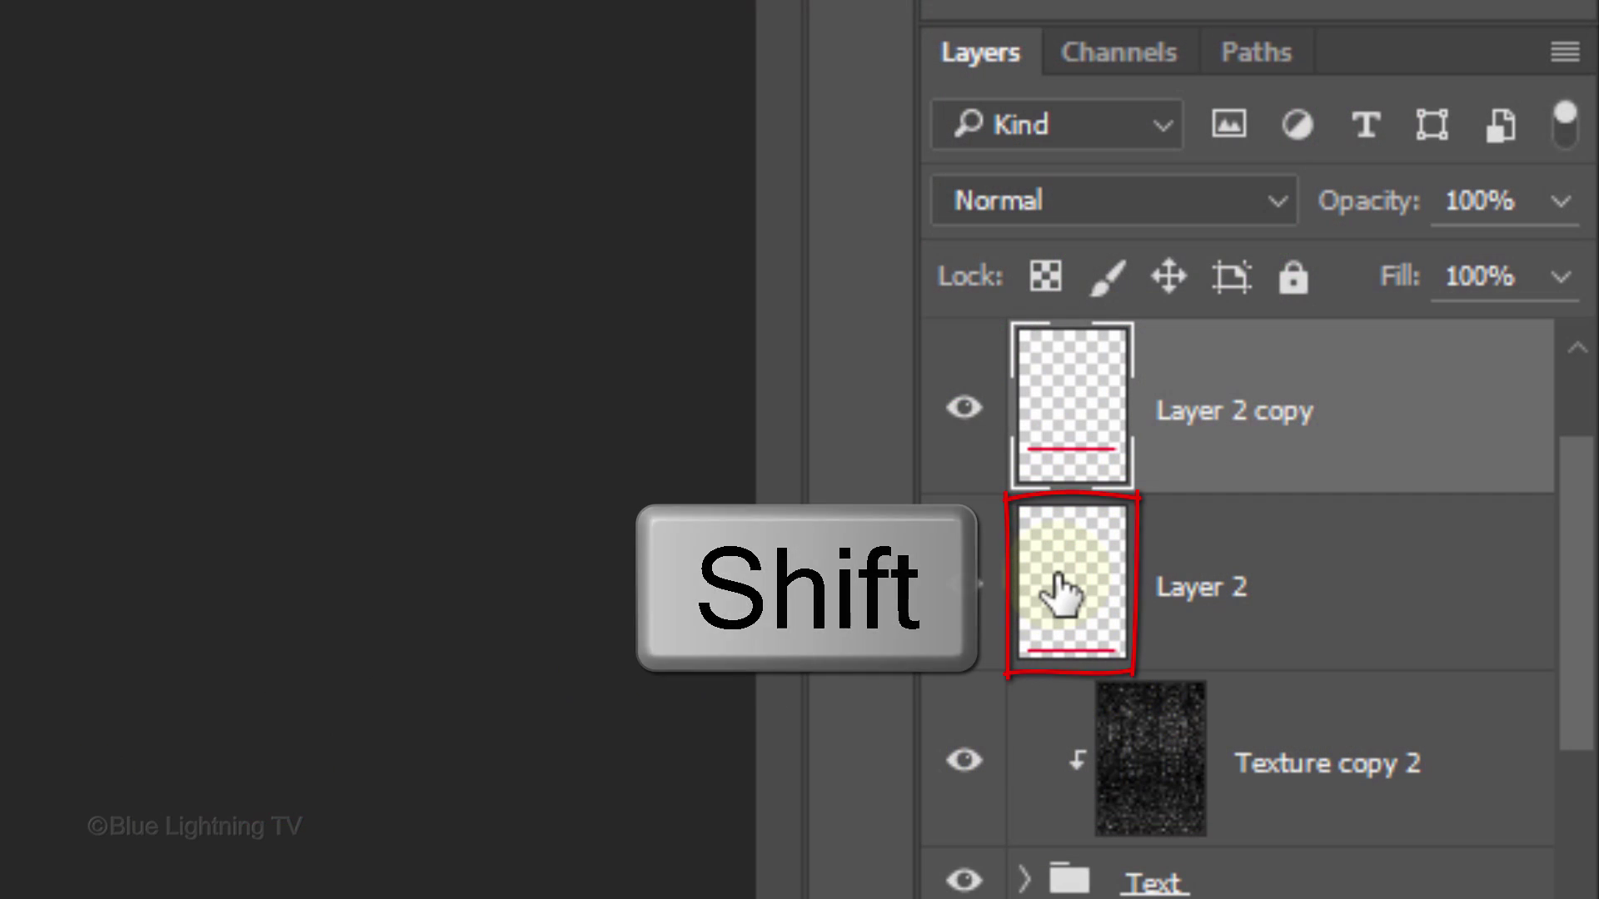
Group both red bar layers into a group named Bars
{"action": "left_click", "coordinate": [1061, 593], "text": "shift"}
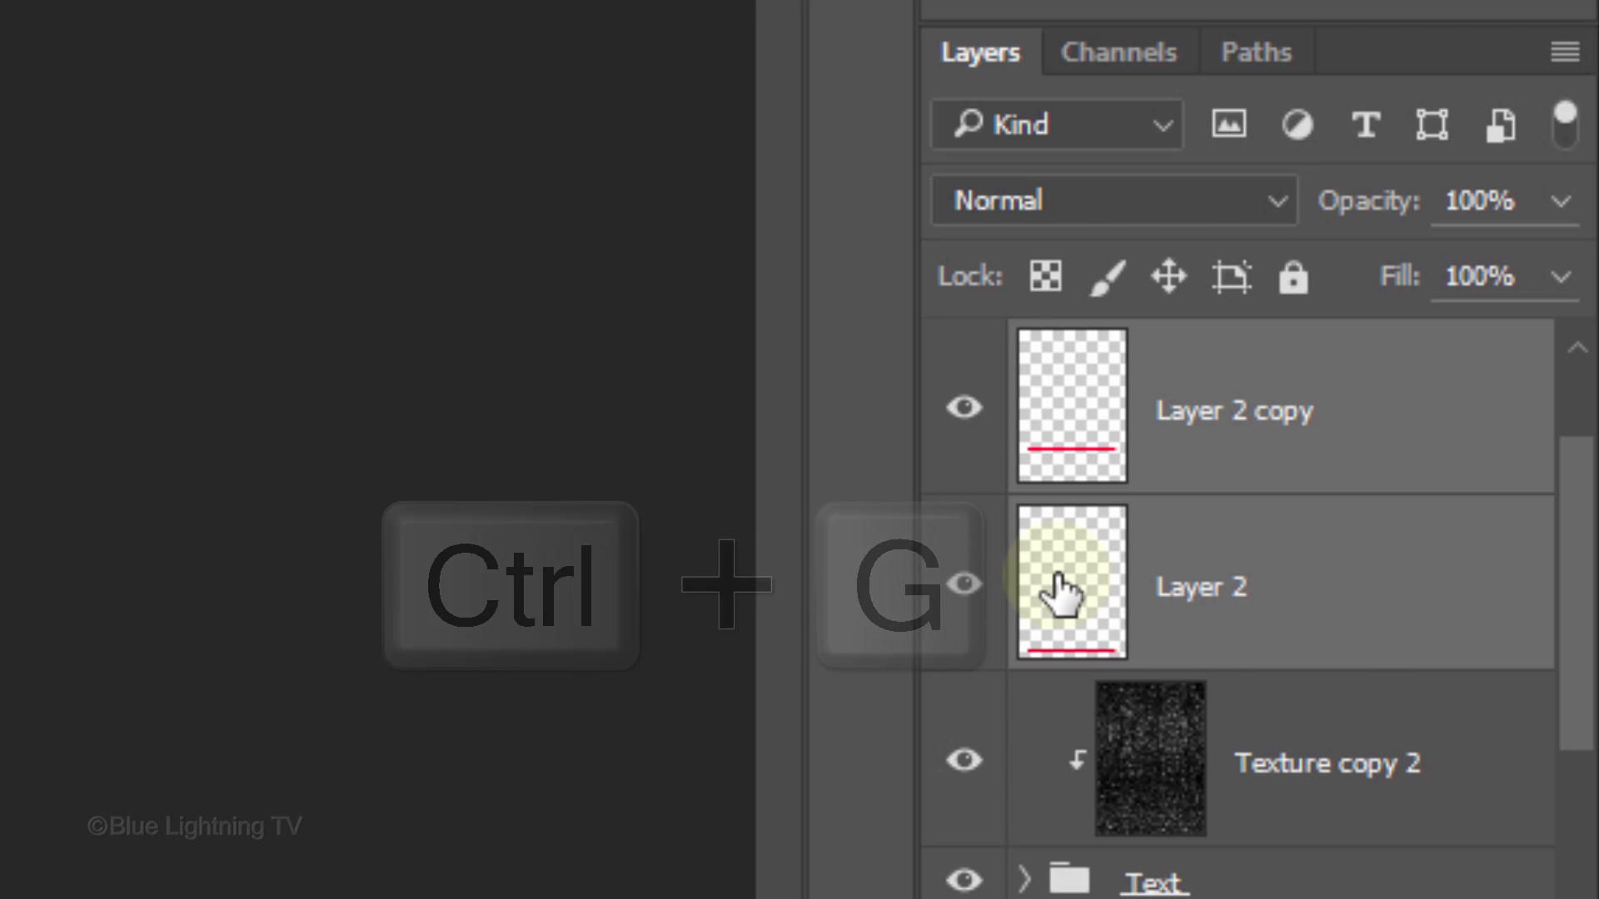
{"action": "key", "text": "ctrl+g"}
{"action": "double_click", "coordinate": [1195, 353]}
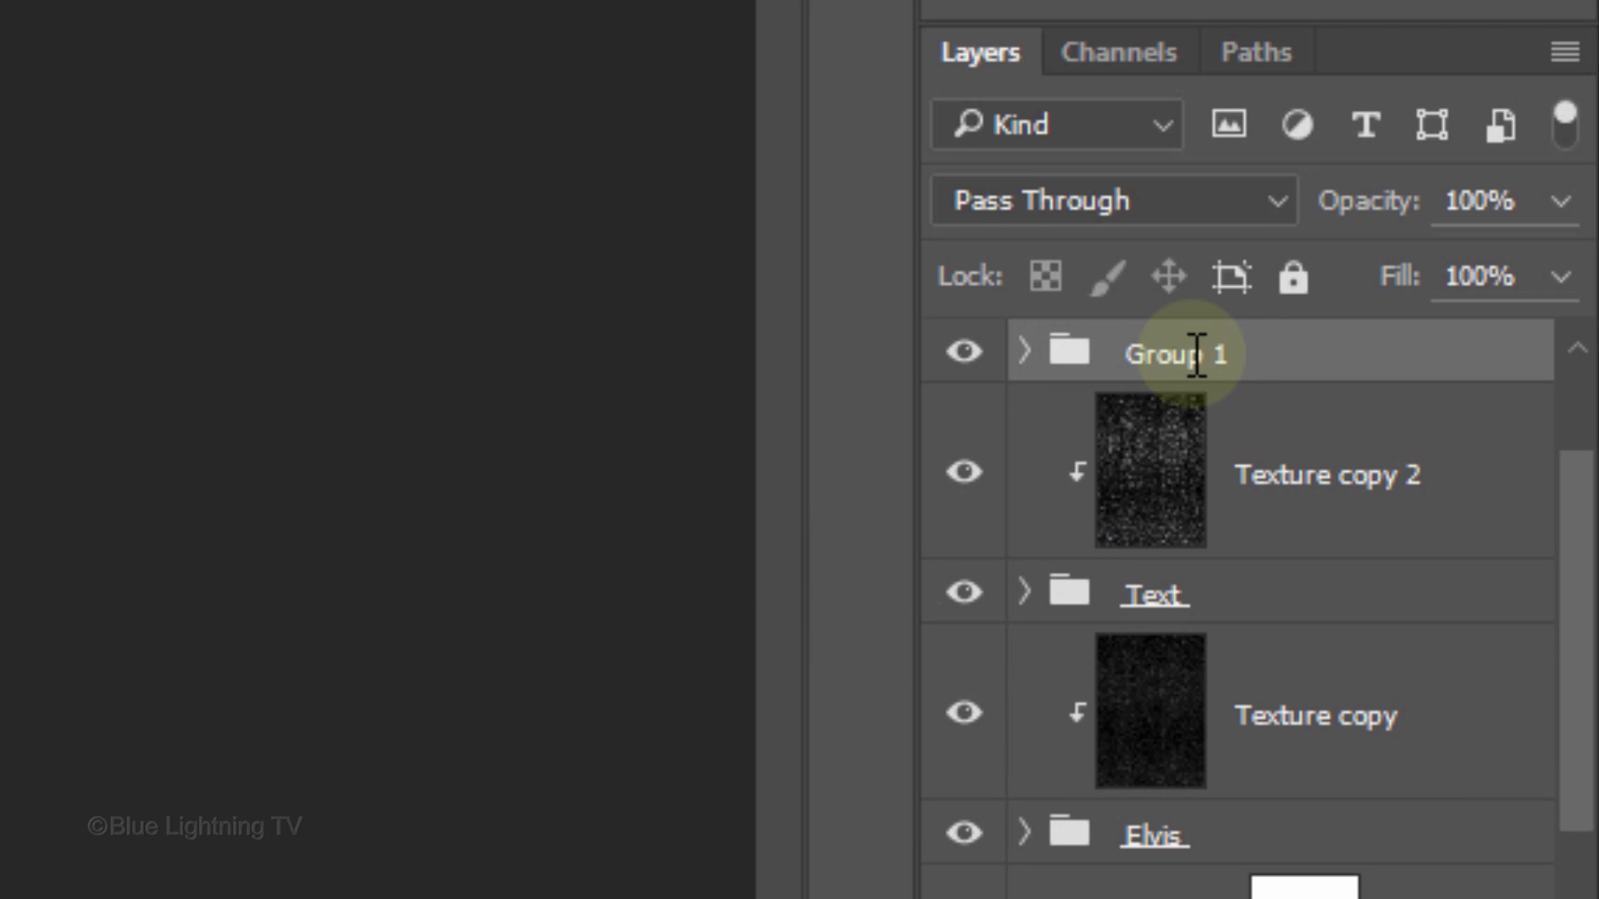
{"action": "type", "text": "Bars"}
{"action": "key", "text": "Return"}
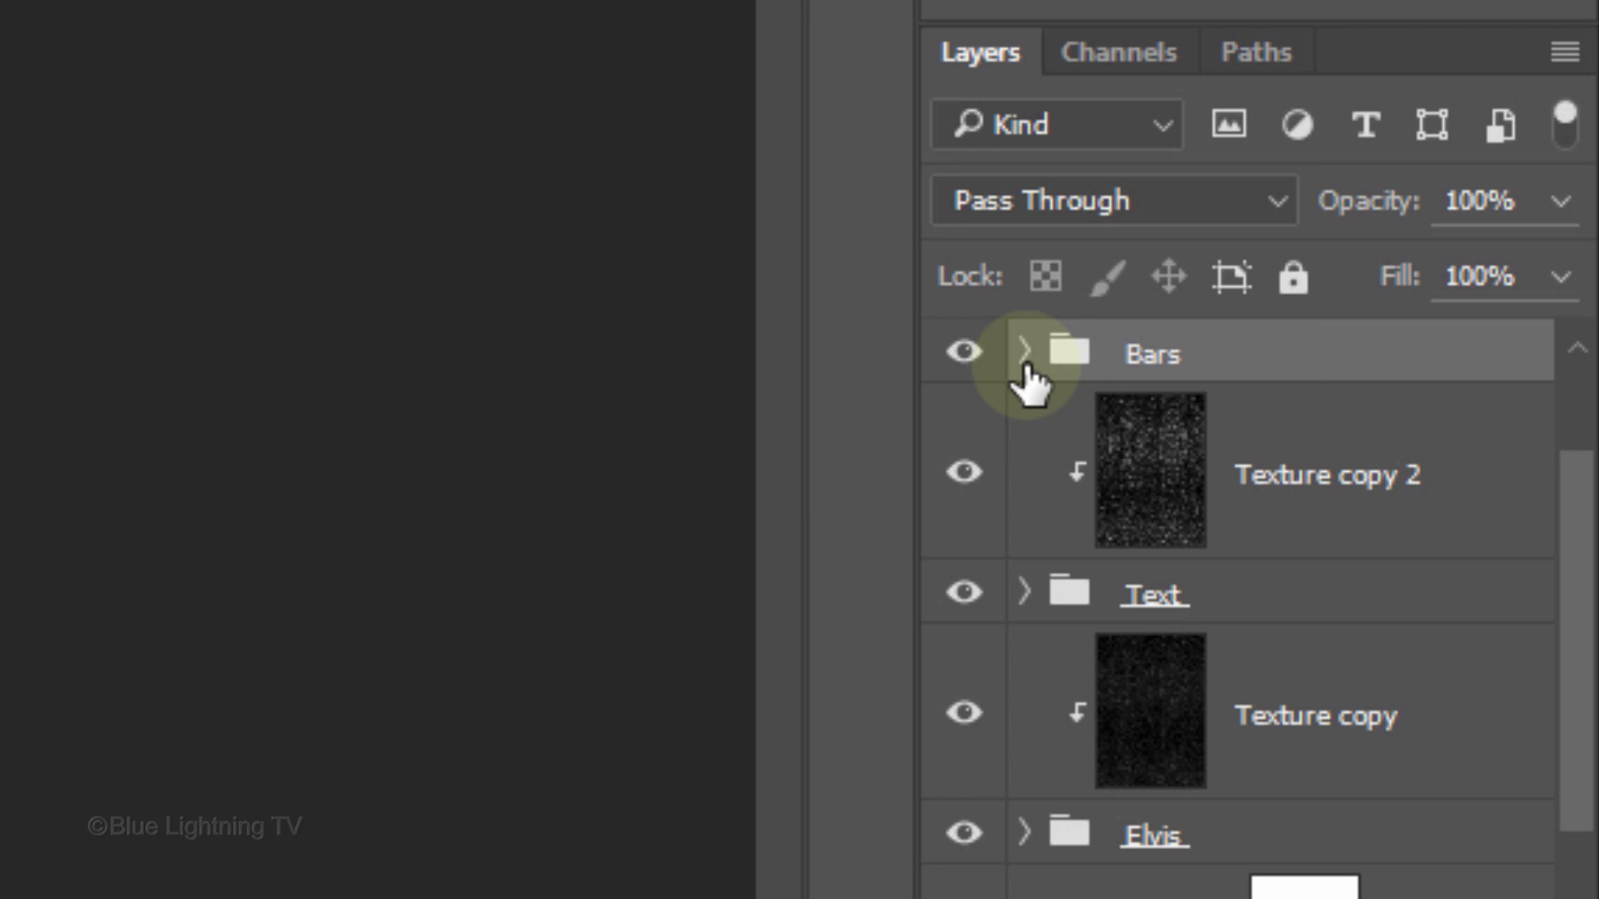
Copy the texture layer above the Bars group and clip it to the group
{"action": "key", "text": "alt"}
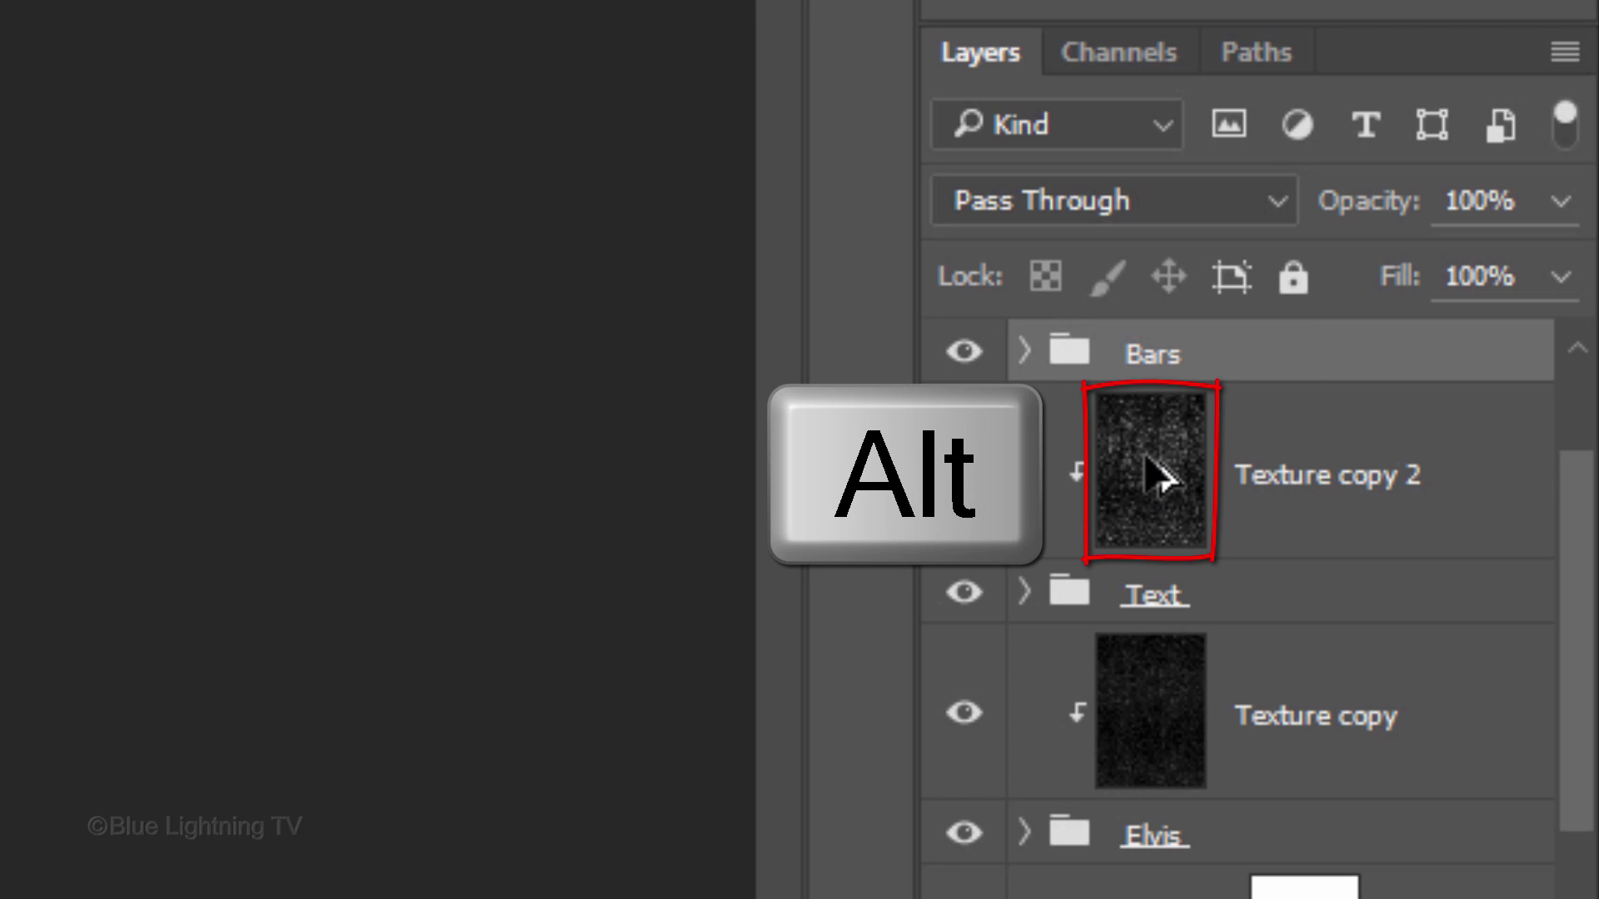
{"action": "left_click_drag", "start_coordinate": [1154, 476], "coordinate": [1145, 375]}
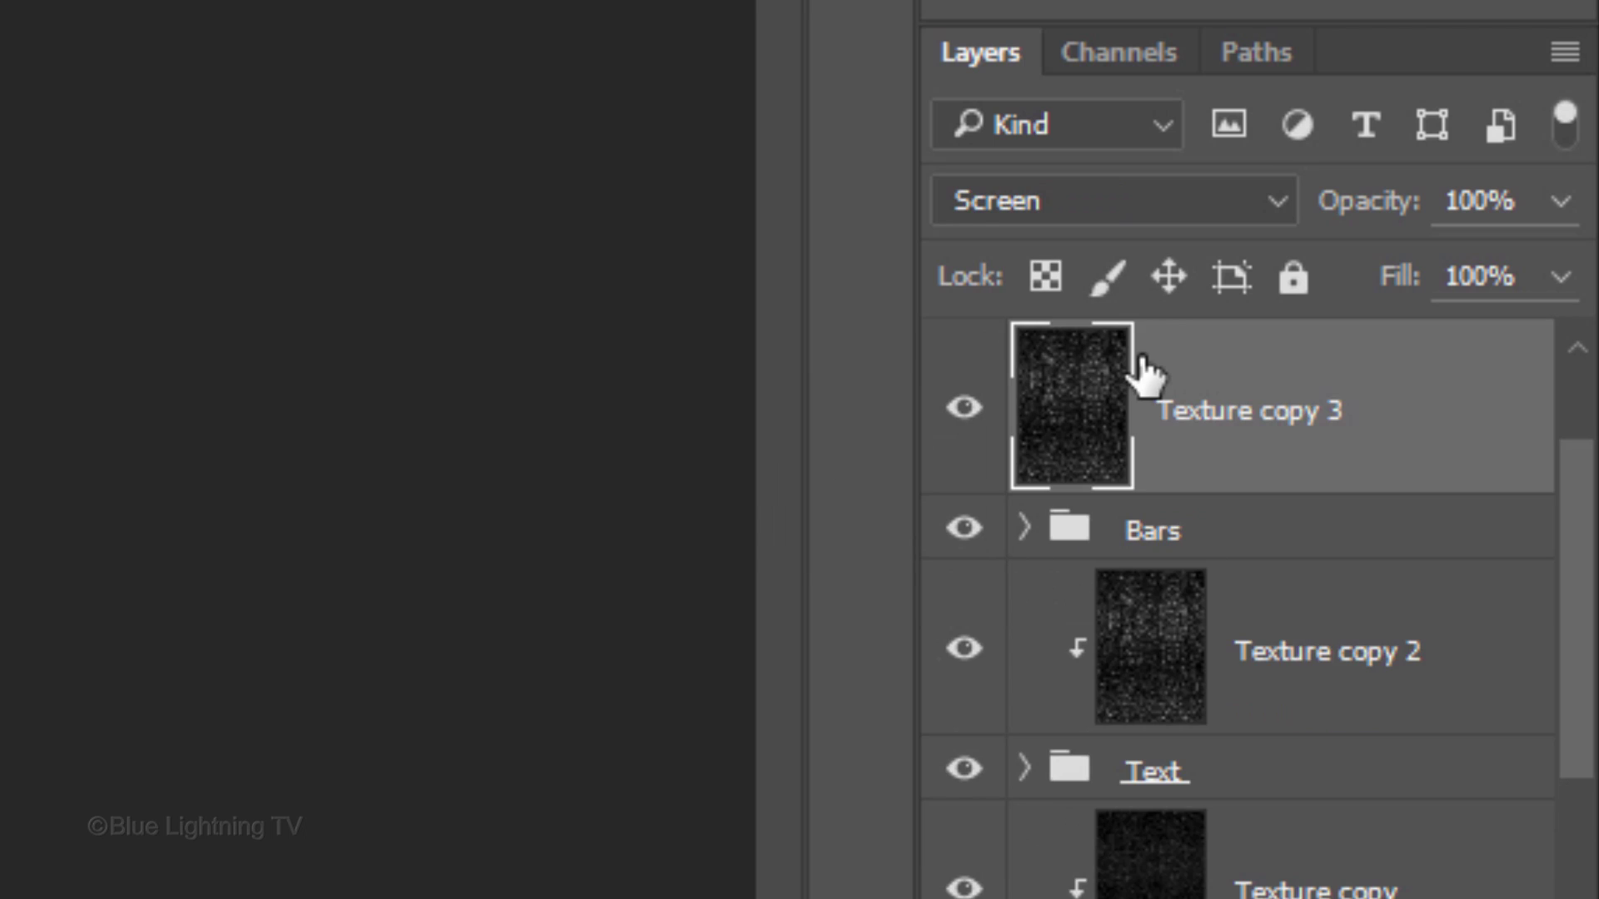
{"action": "key", "text": "ctrl+alt+g"}
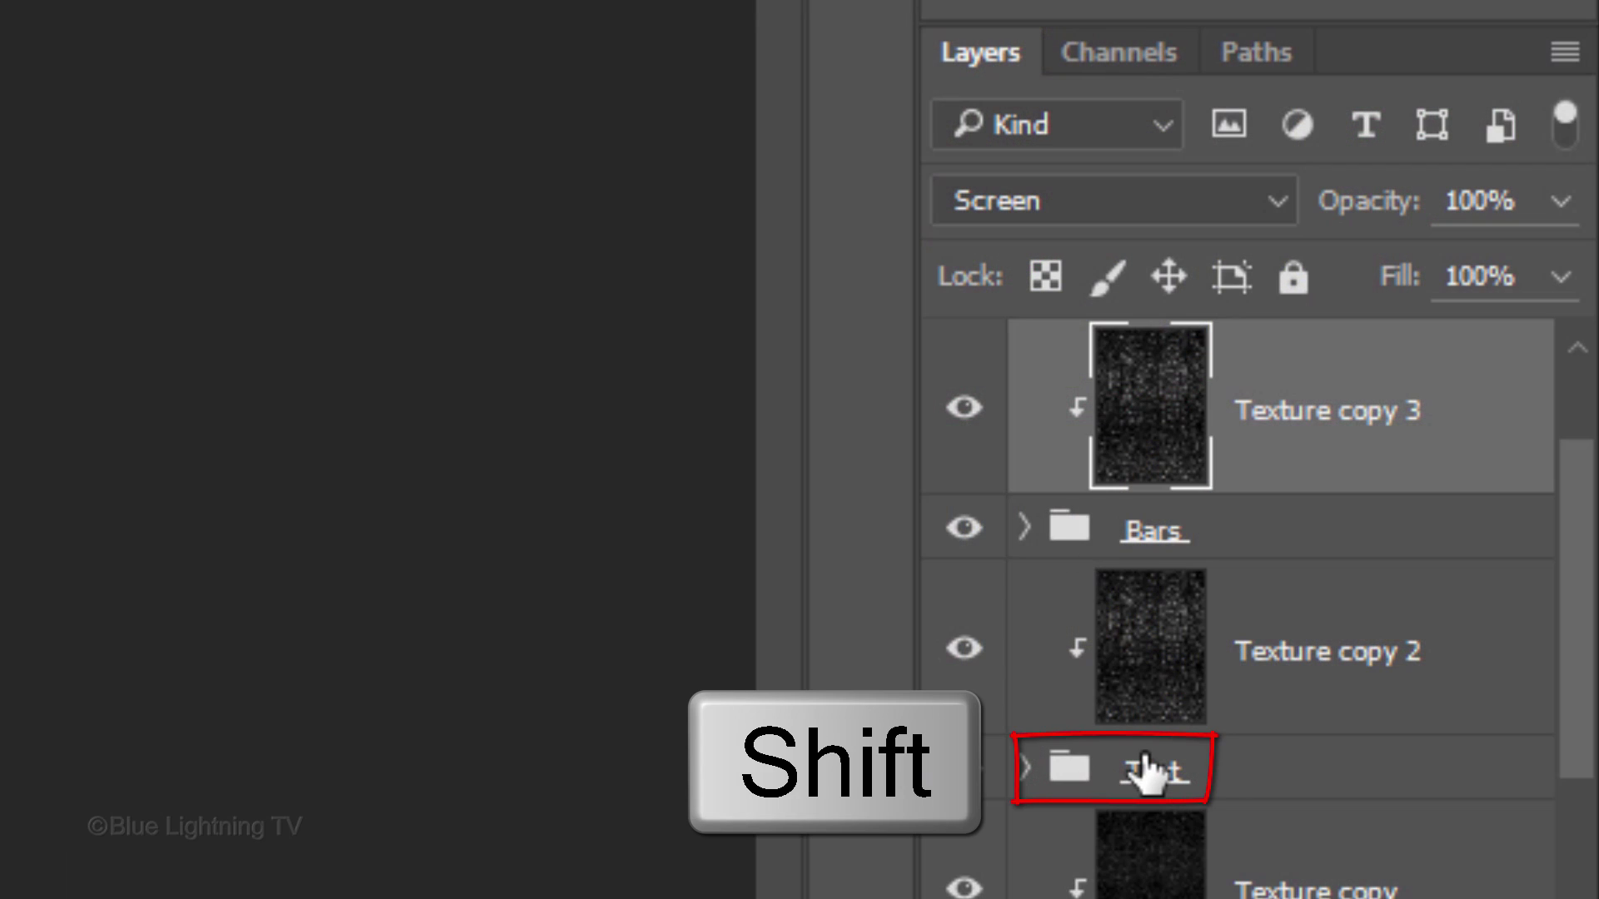
Select the layers from Texture copy 3 down to Text and nudge them down two steps
{"action": "left_click", "coordinate": [1148, 773], "text": "shift"}
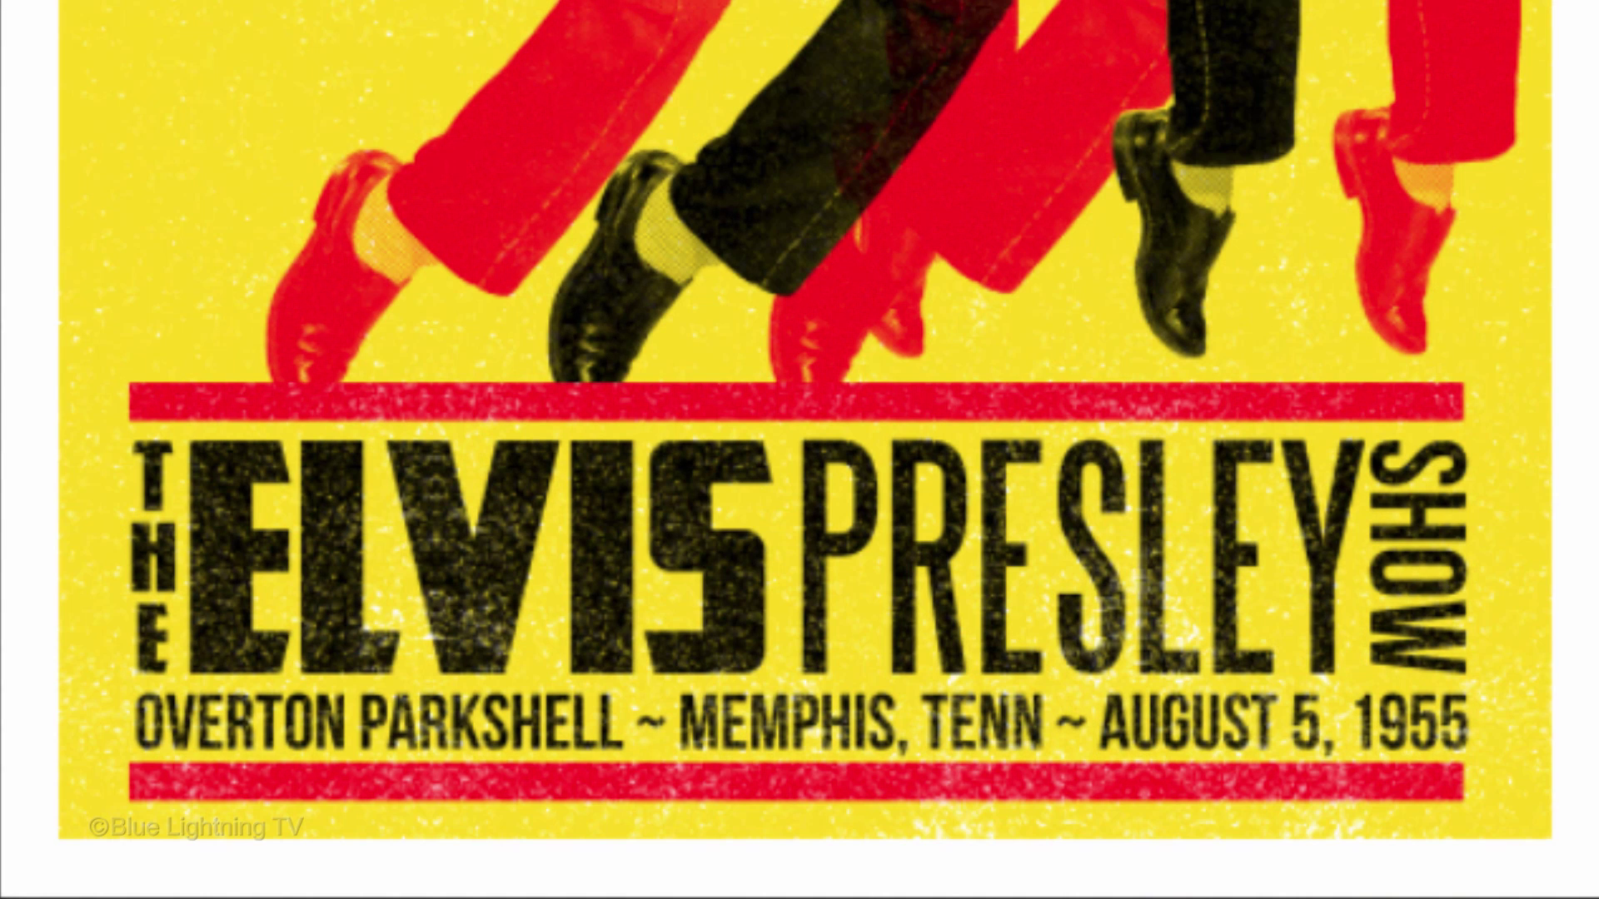
{"action": "key", "text": "Down"}
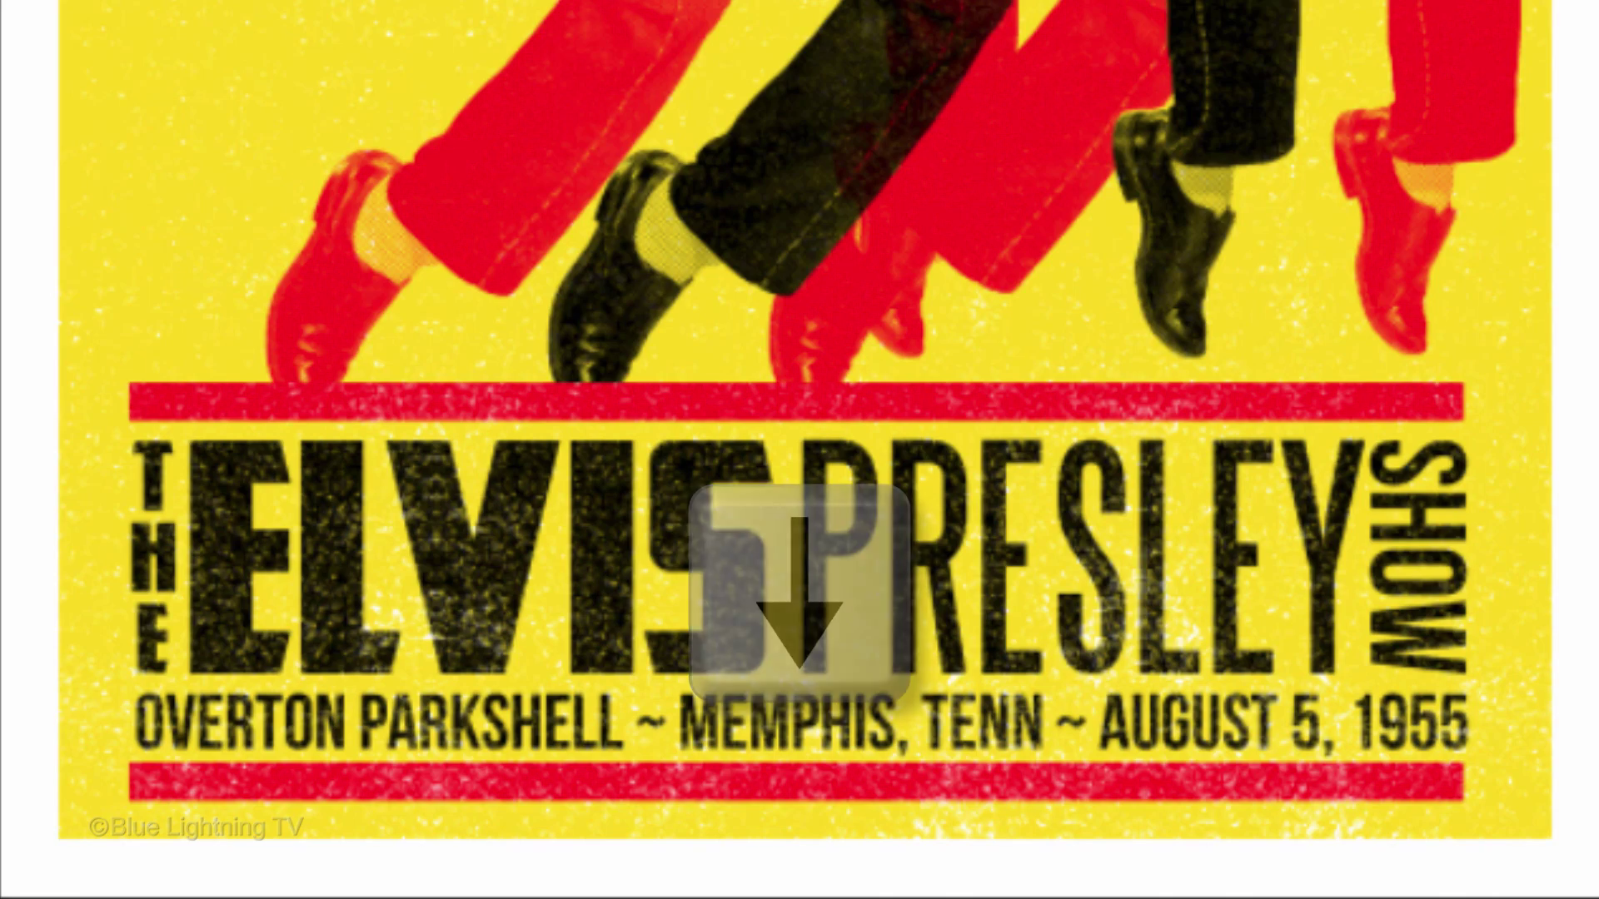
{"action": "key", "text": "Down"}
{"action": "key", "text": "Down"}
{"action": "key", "text": "Down"}
{"action": "key", "text": "Down"}
{"action": "key", "text": "Down"}
{"action": "key", "text": "Down"}
{"action": "key", "text": "Down"}
{"action": "key", "text": "Down"}
{"action": "key", "text": "Down"}
{"action": "key", "text": "Down"}
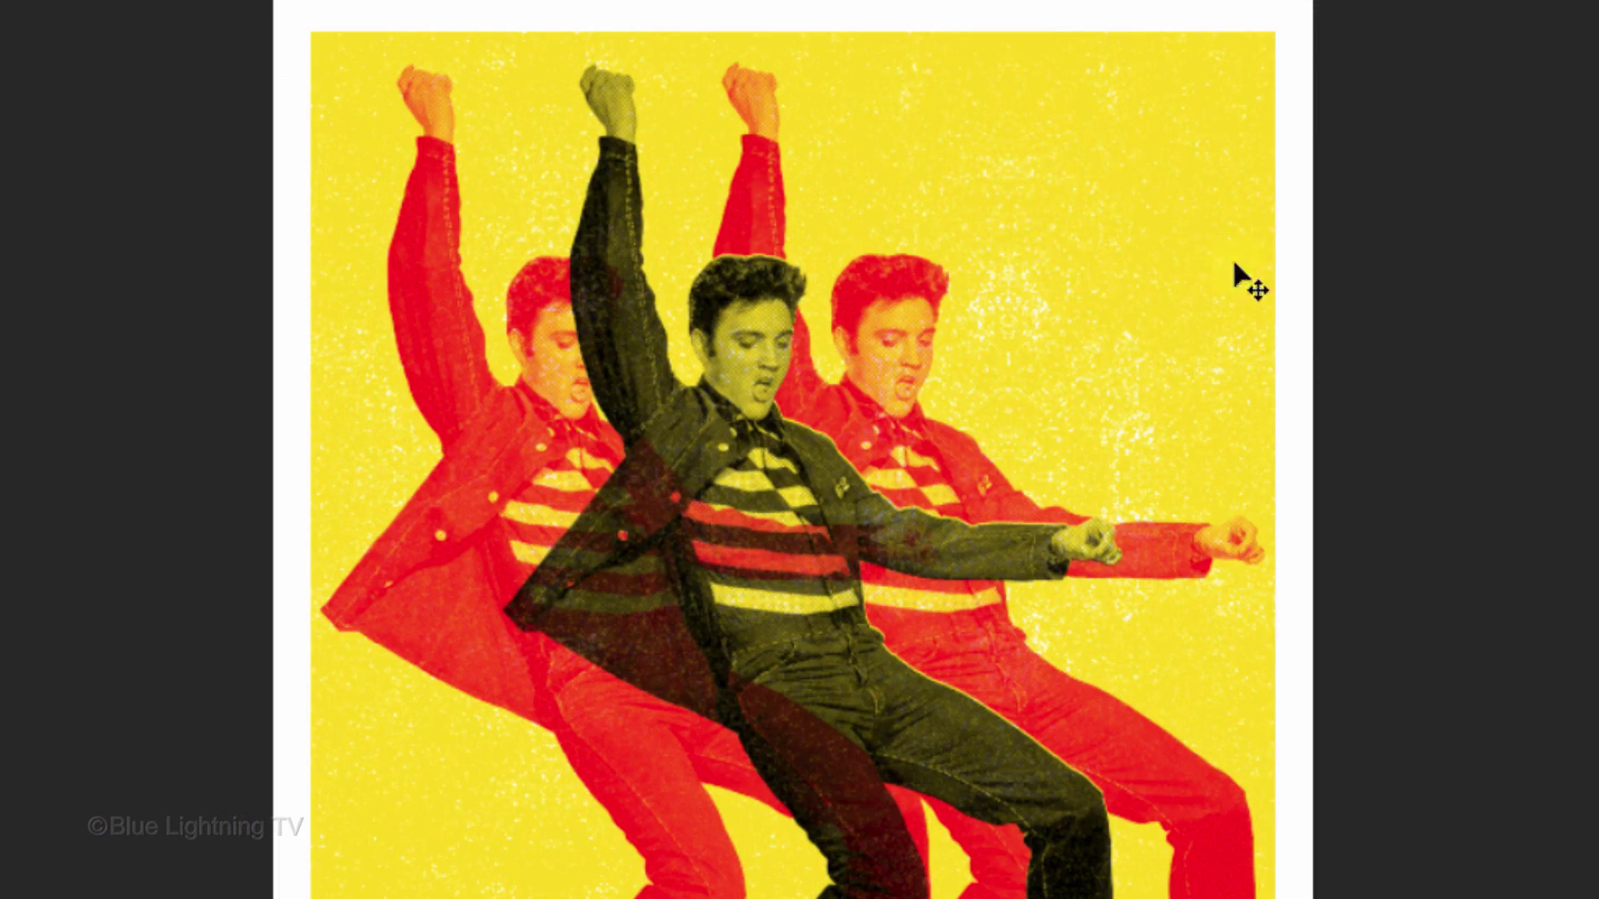
Start a centred 84 pt Bebas Neue Regular text block at the upper right
{"action": "key", "text": "t"}
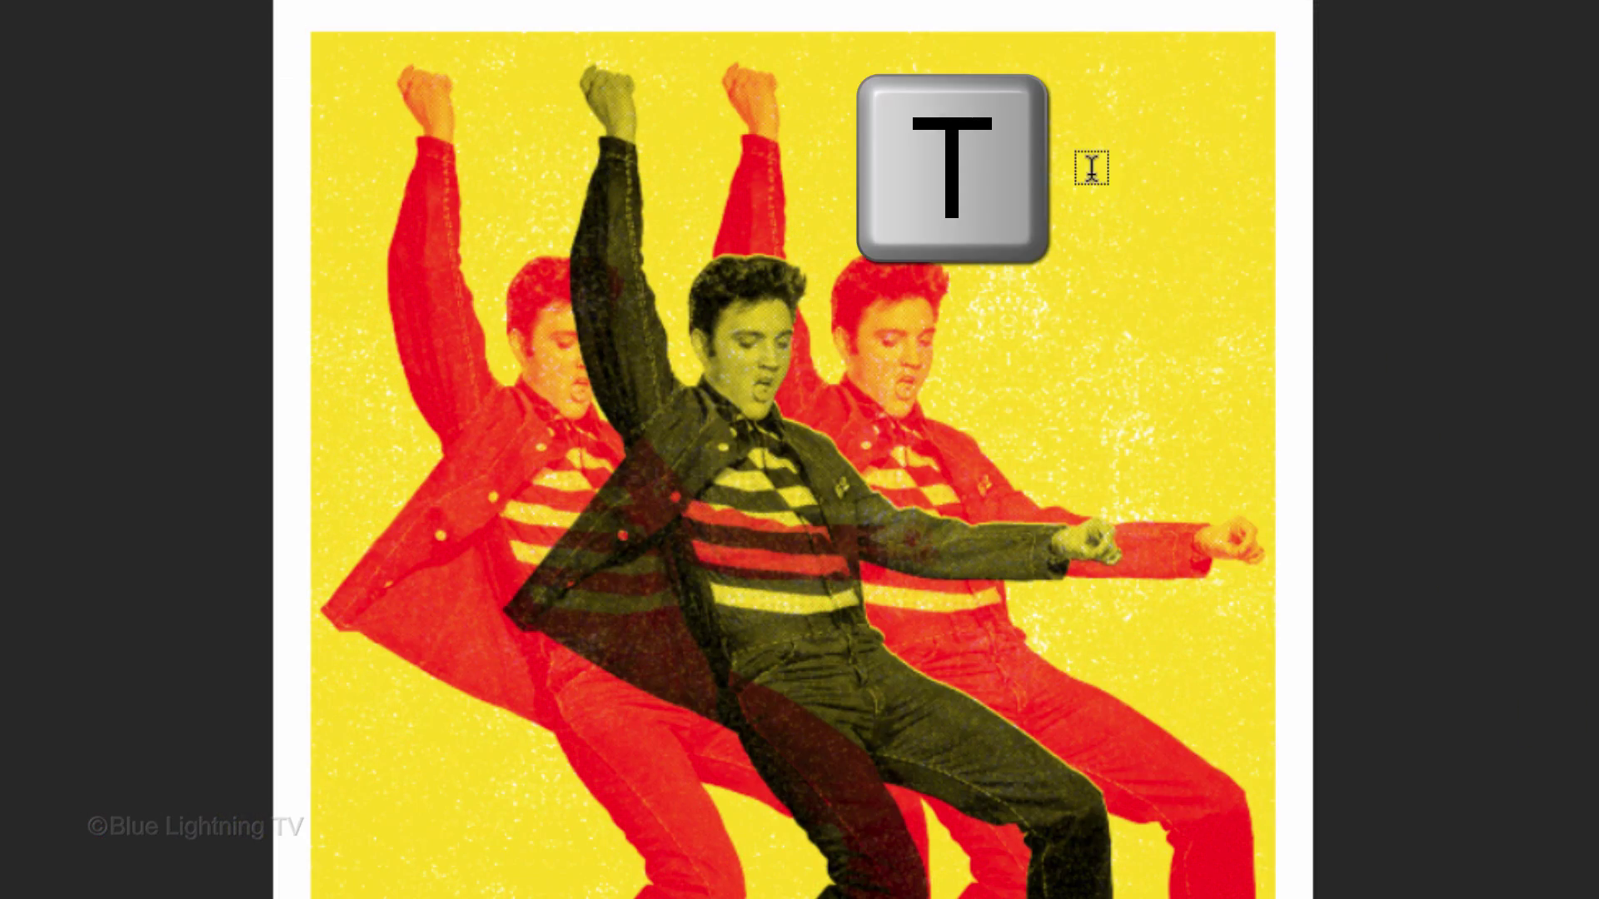
{"action": "left_click", "coordinate": [1091, 168]}
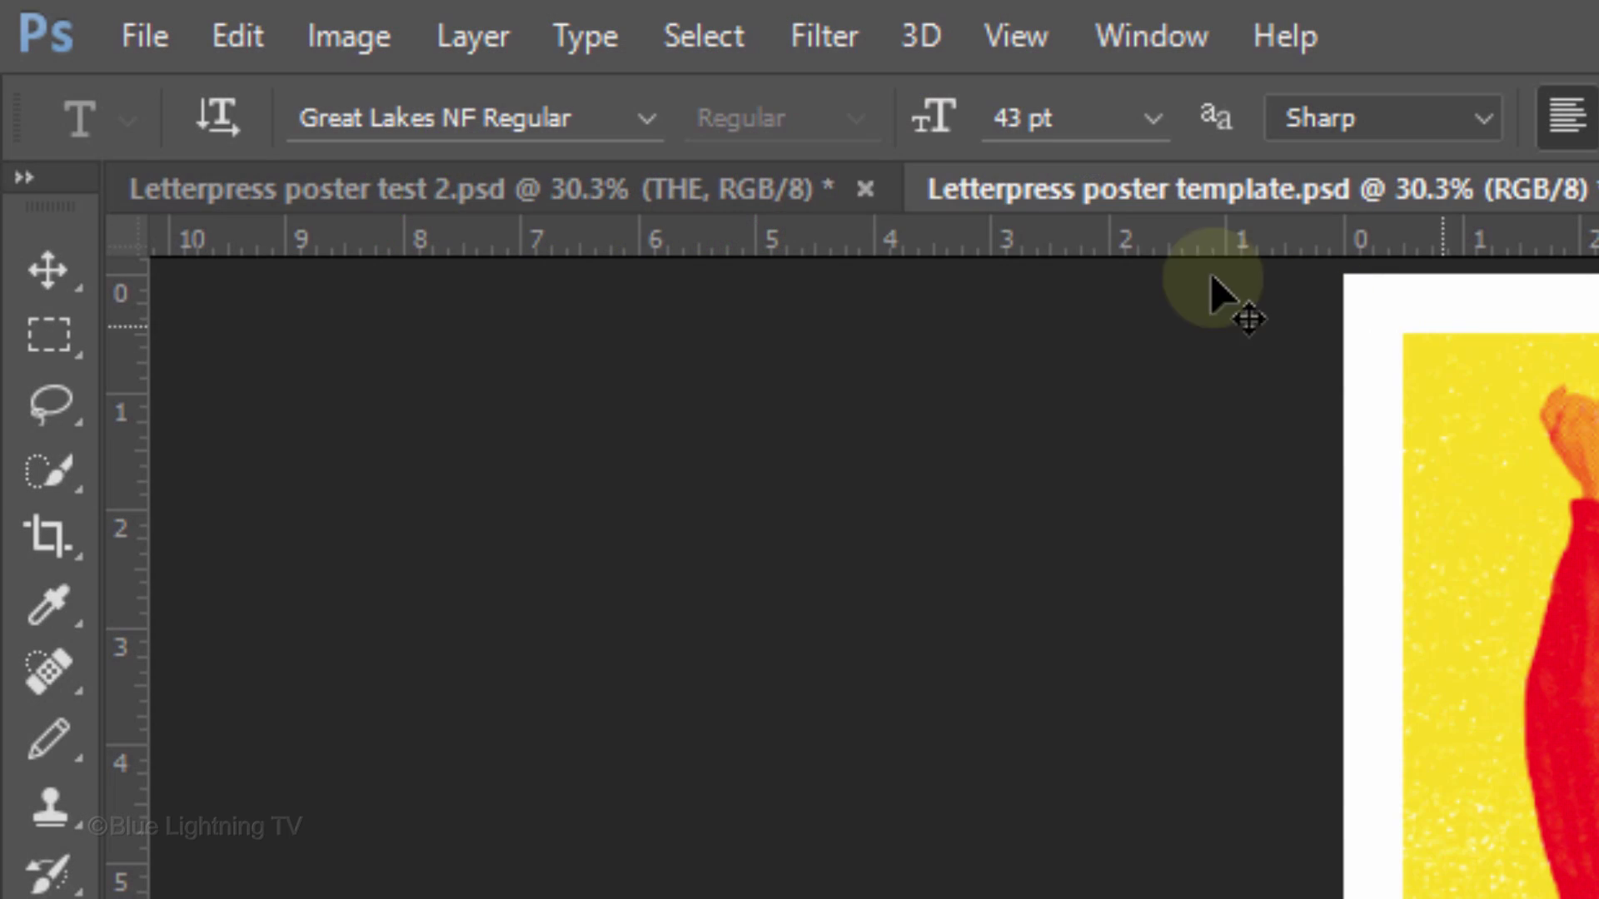
{"action": "left_click", "coordinate": [607, 115]}
{"action": "type", "text": "BEB"}
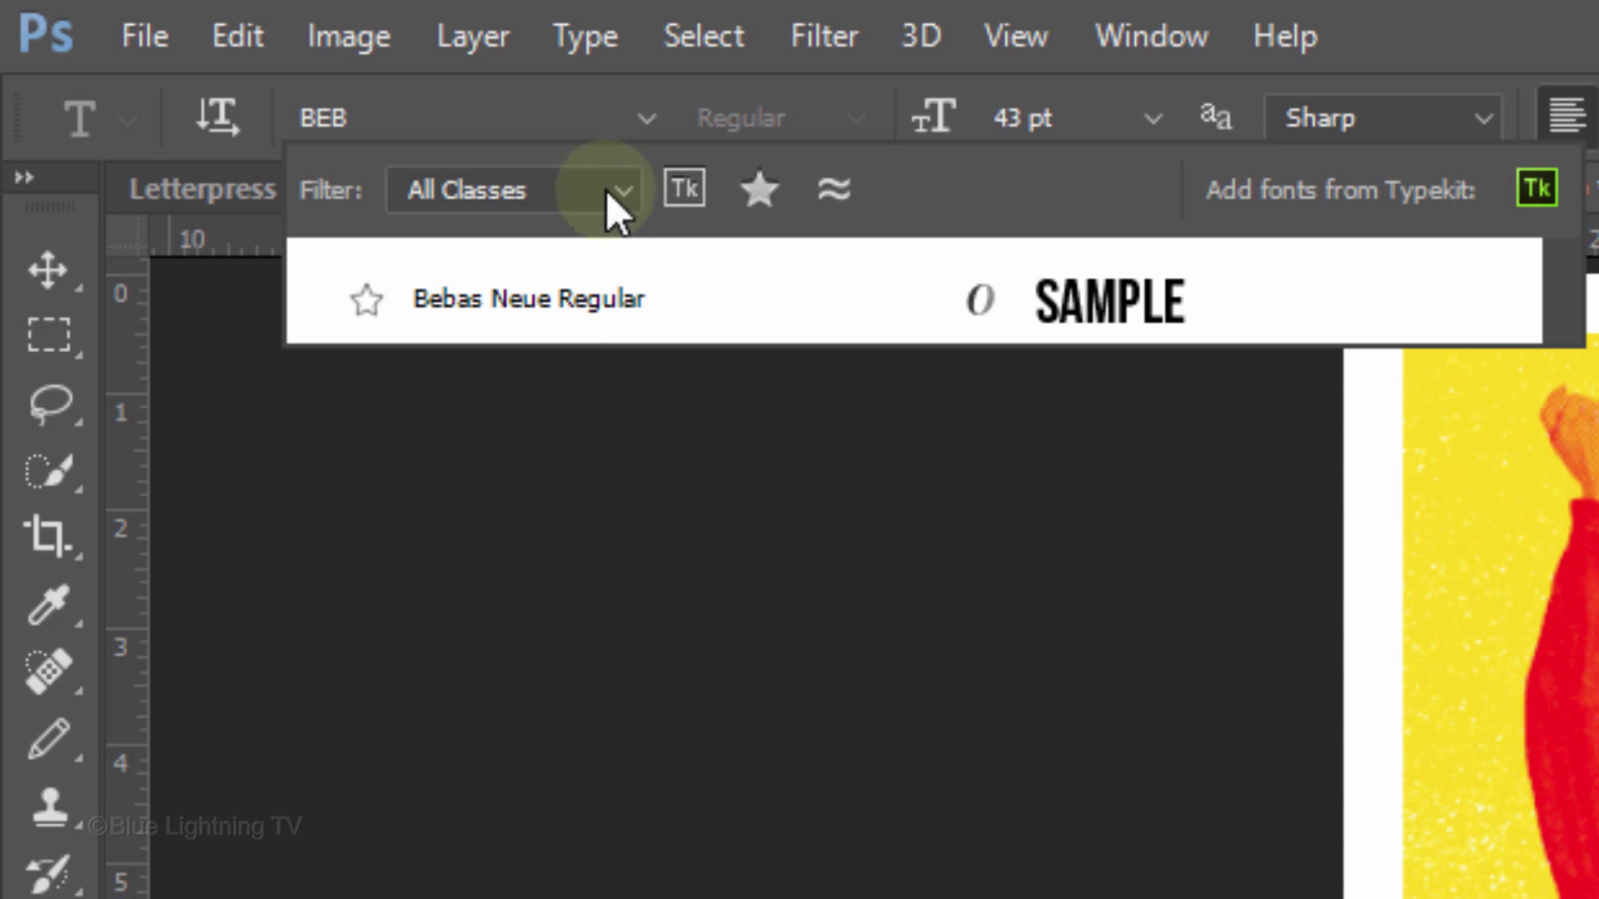
{"action": "left_click", "coordinate": [577, 296]}
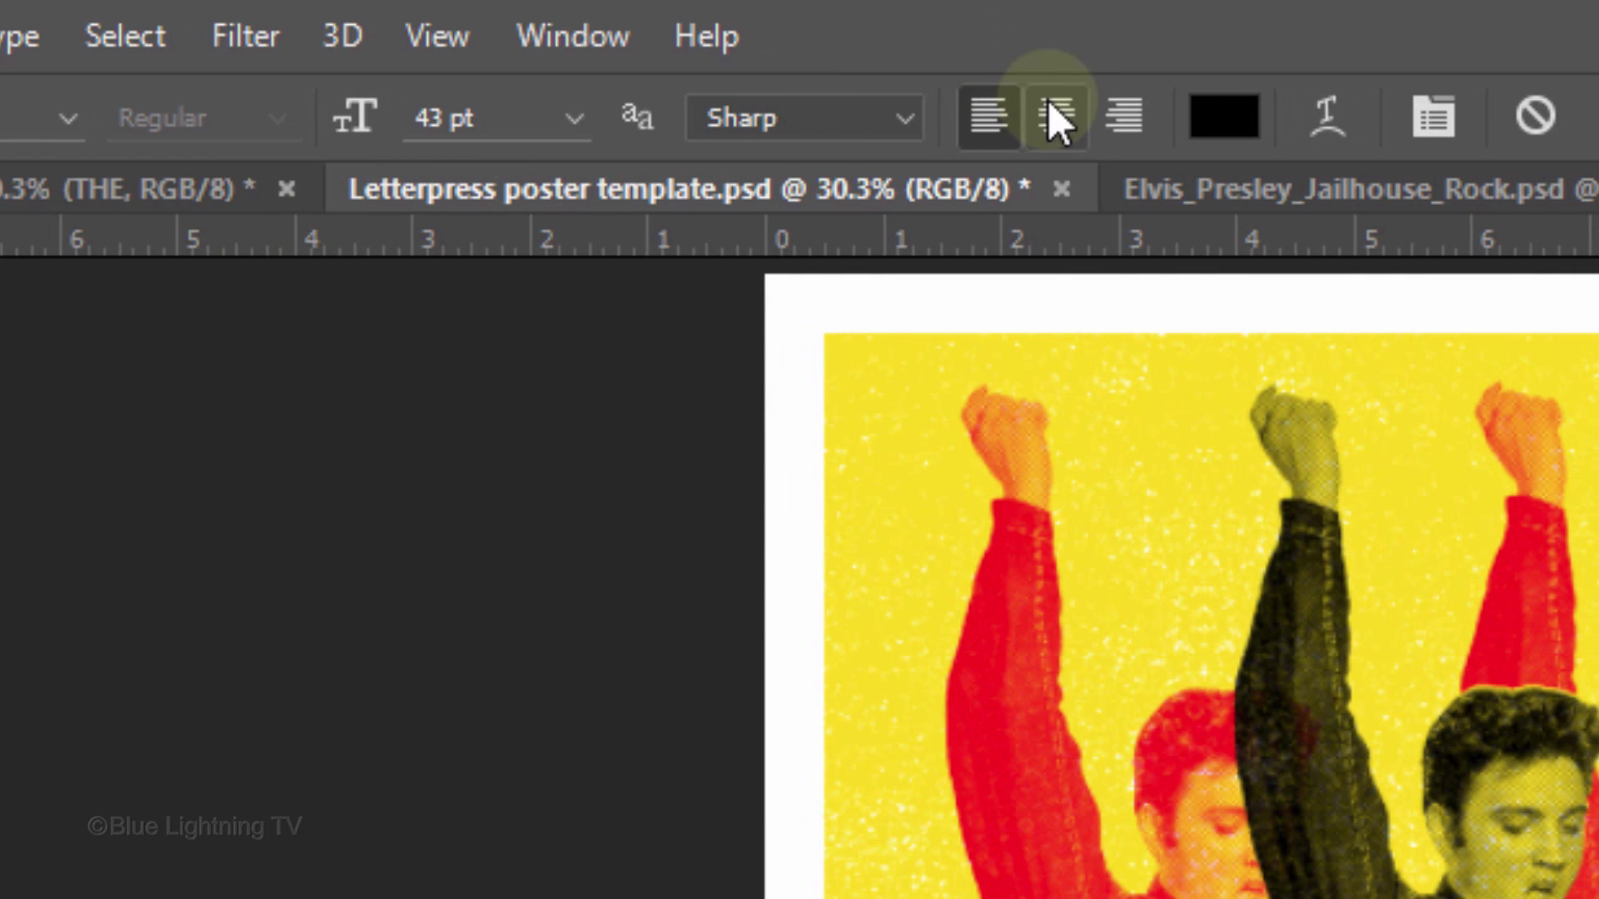
{"action": "left_click", "coordinate": [1055, 115]}
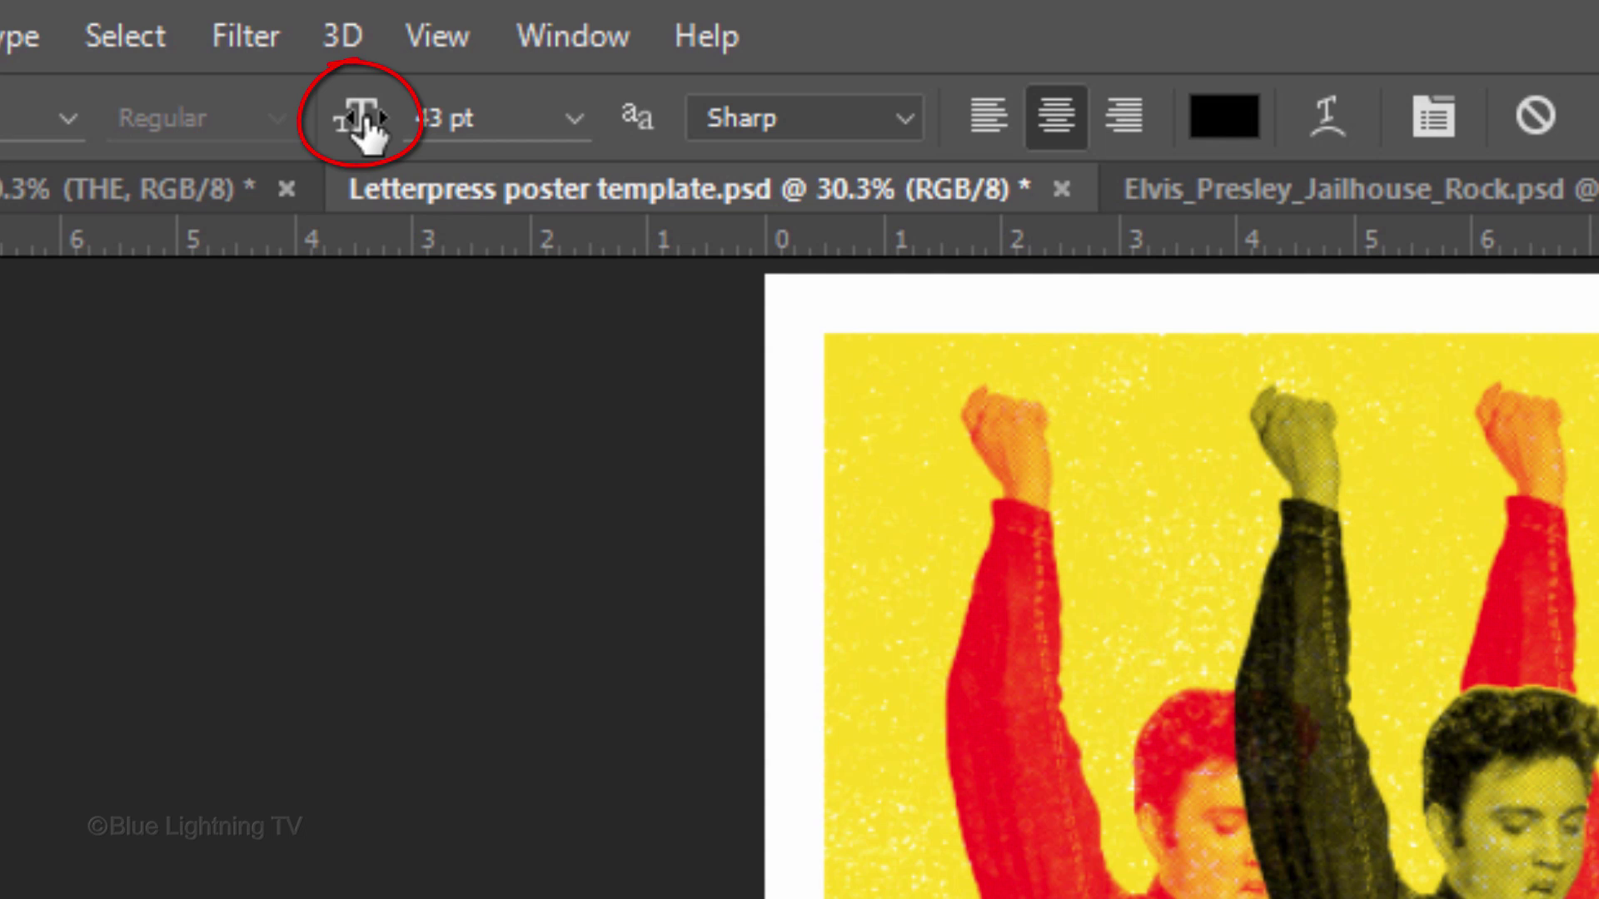
{"action": "left_click_drag", "start_coordinate": [367, 124], "coordinate": [417, 135]}
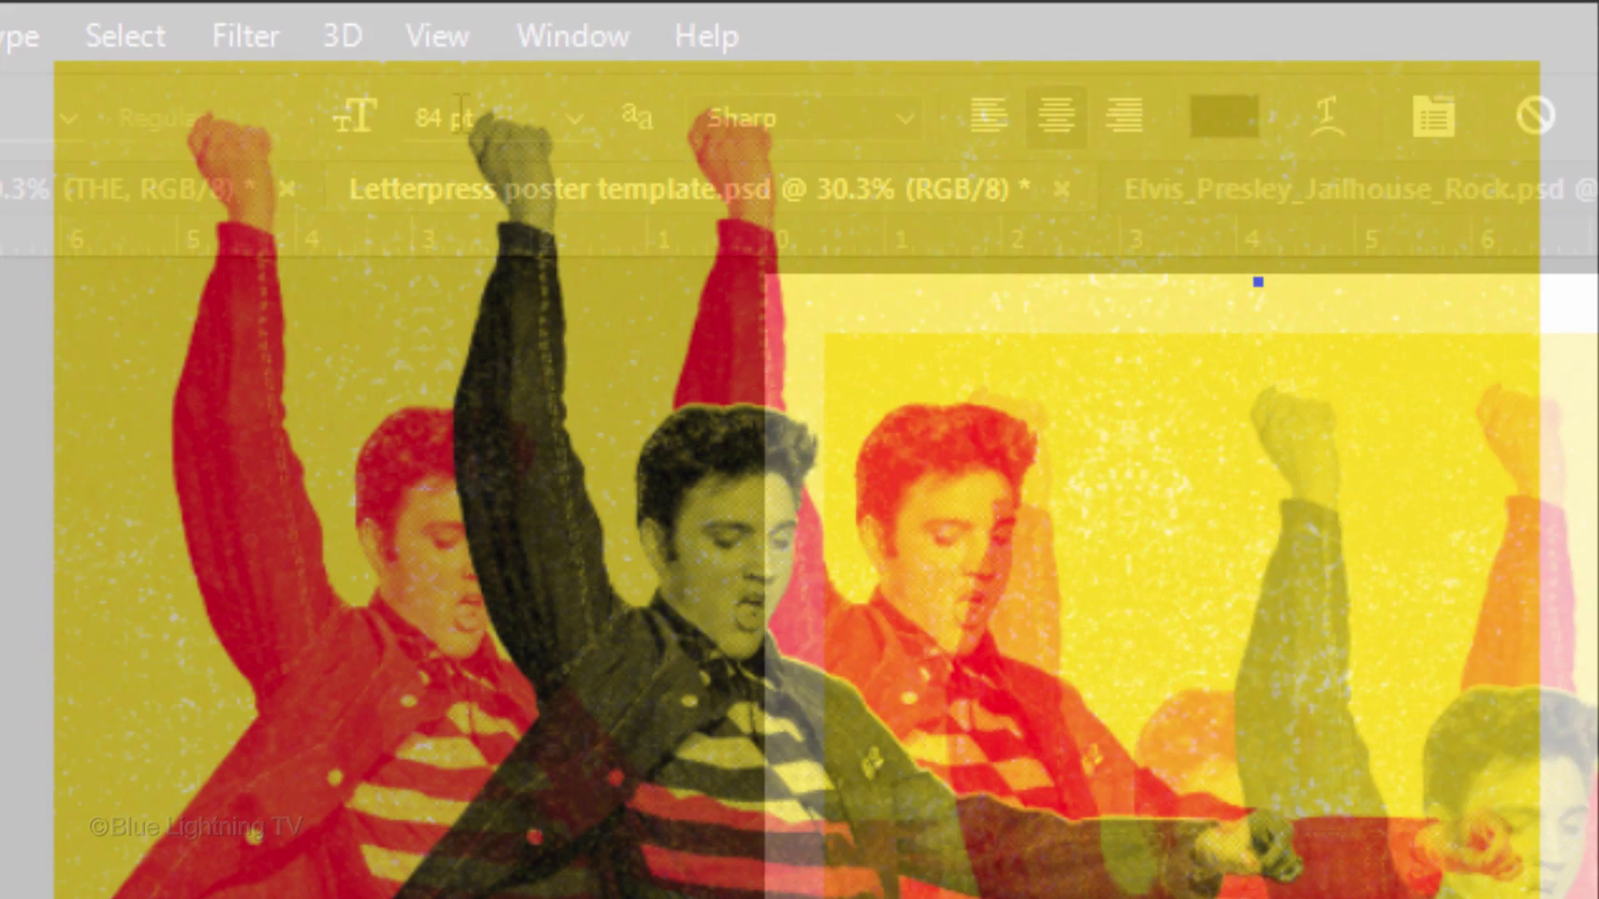
Type the two-line caption ELVIS / "THE PELVIS"
{"action": "type", "text": "ELVIS"}
{"action": "key", "text": "Return"}
{"action": "type", "text": "\"THE PELVIS\""}
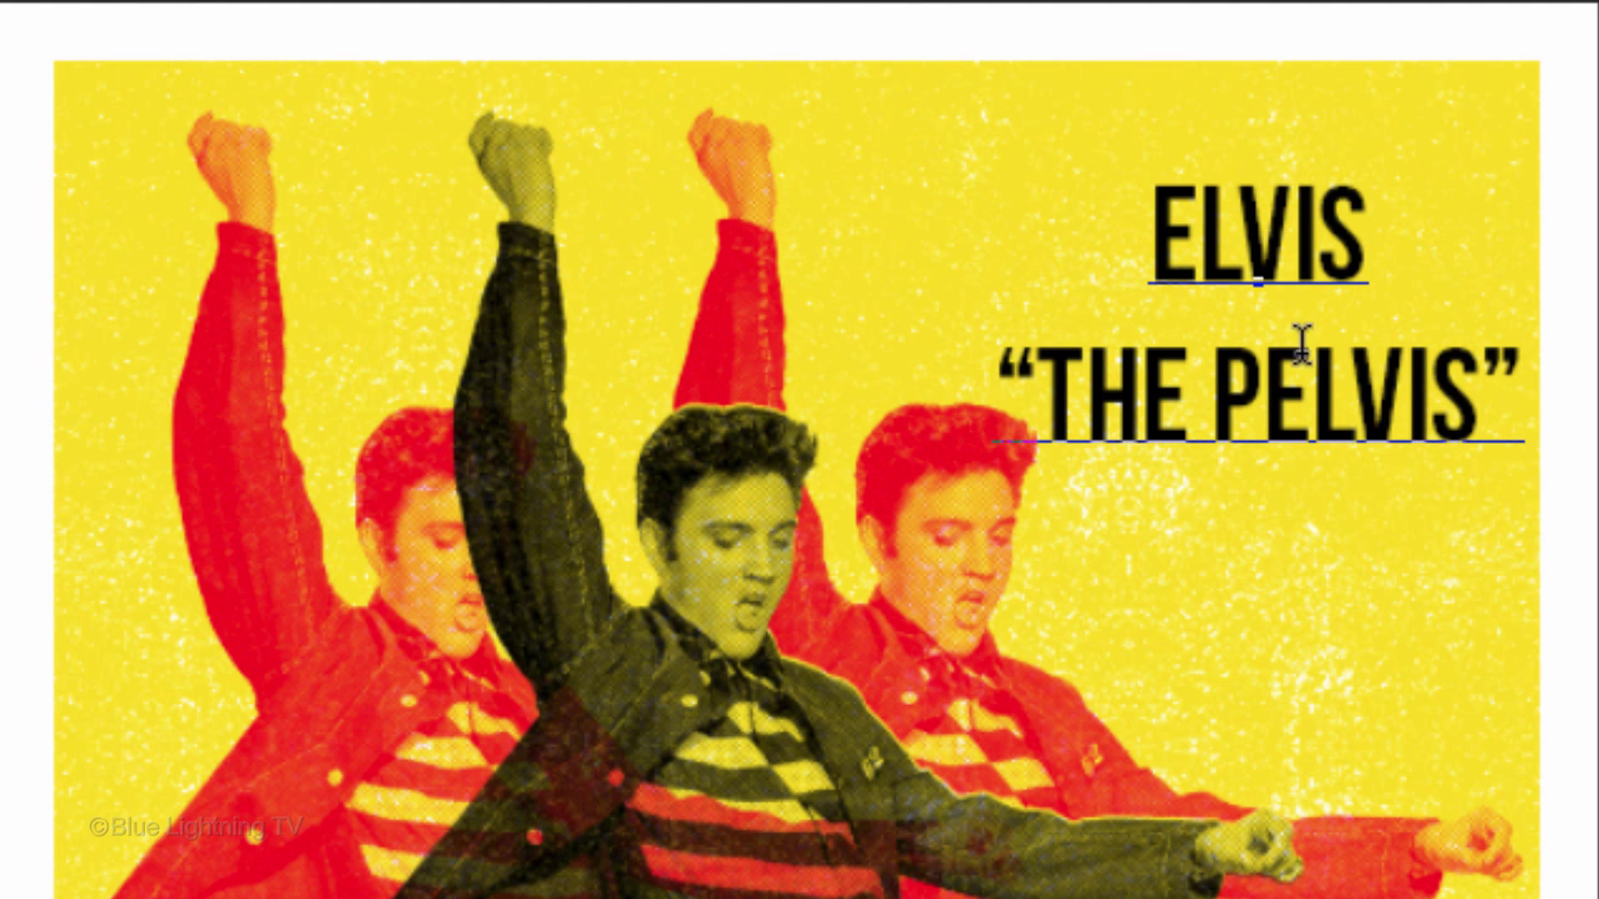
Tighten the tracking of the "THE PELVIS" line to -30
{"action": "left_click_drag", "start_coordinate": [1516, 392], "coordinate": [877, 397]}
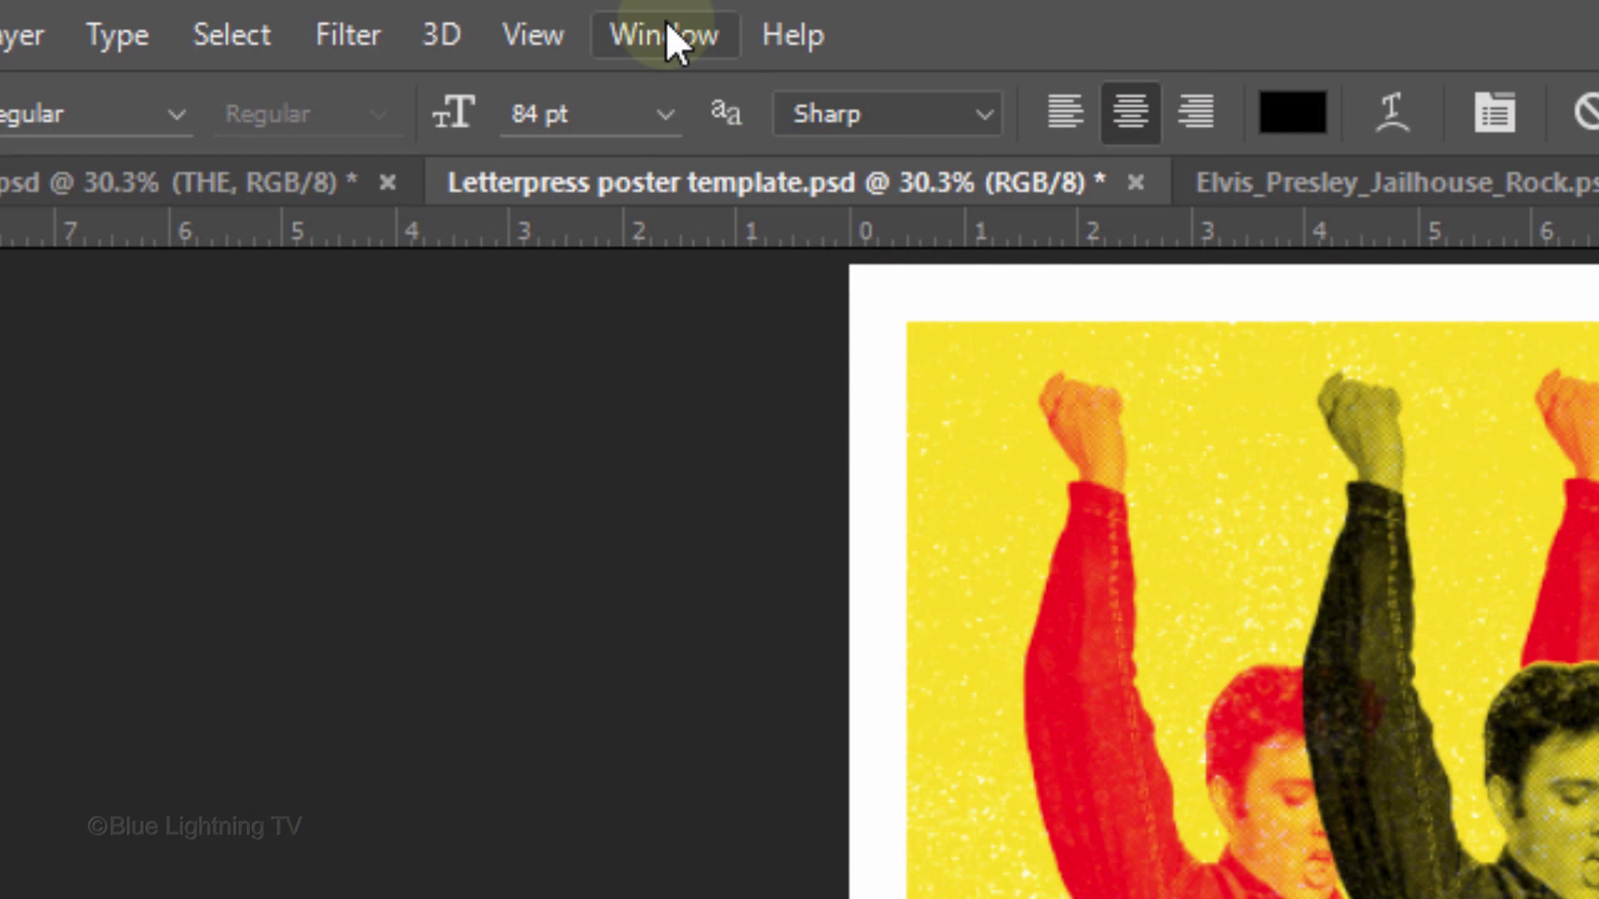
{"action": "left_click", "coordinate": [666, 33]}
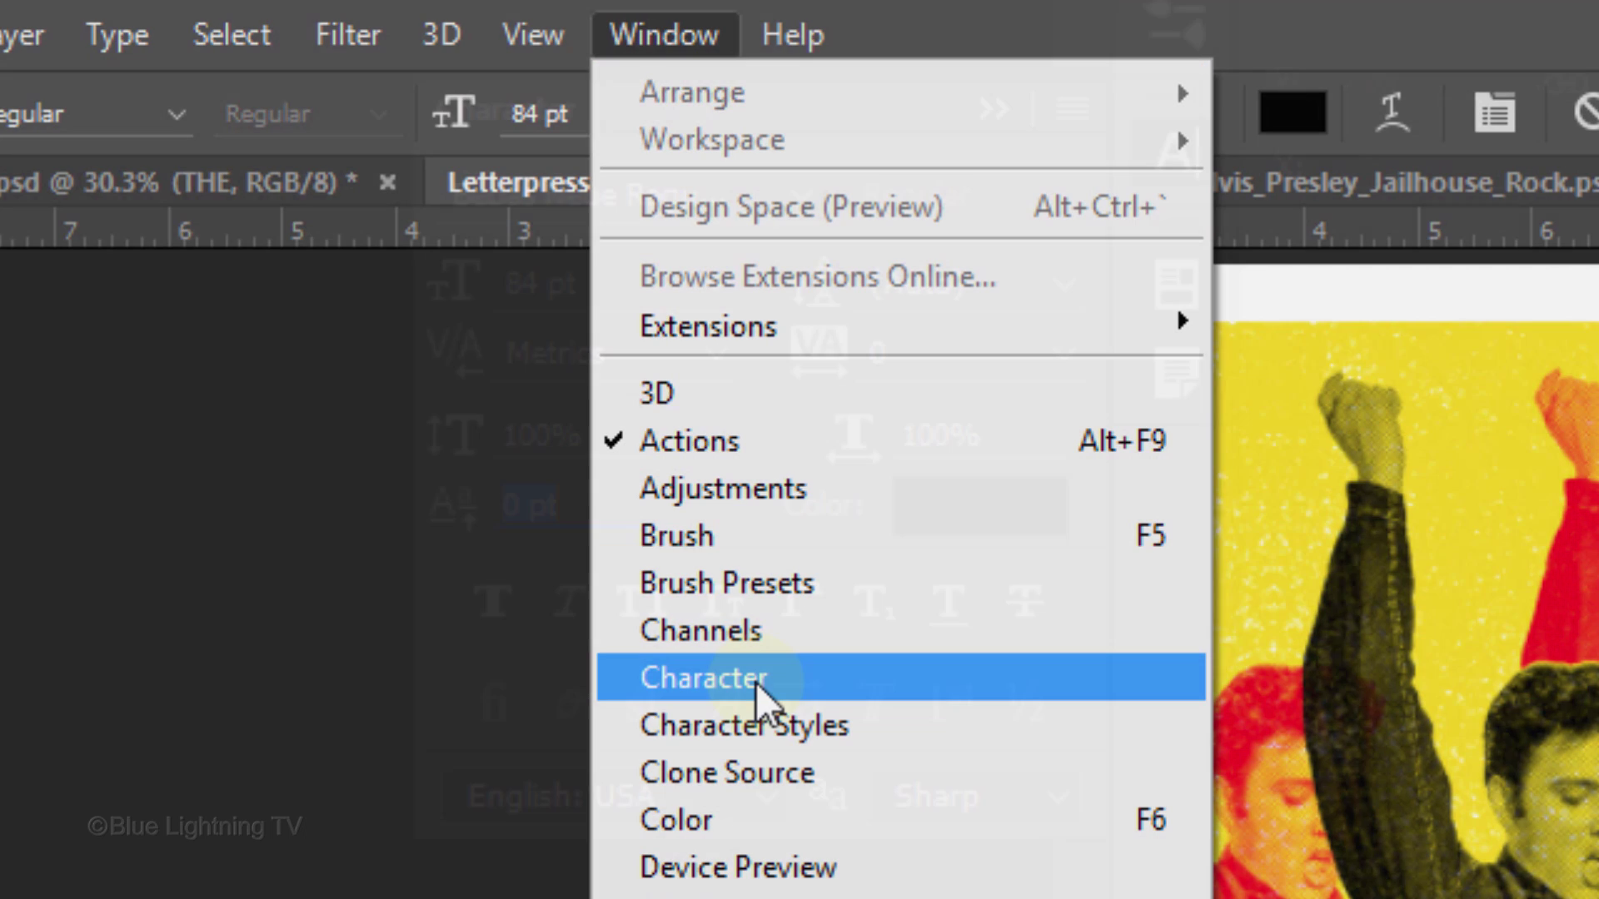
{"action": "left_click", "coordinate": [756, 681]}
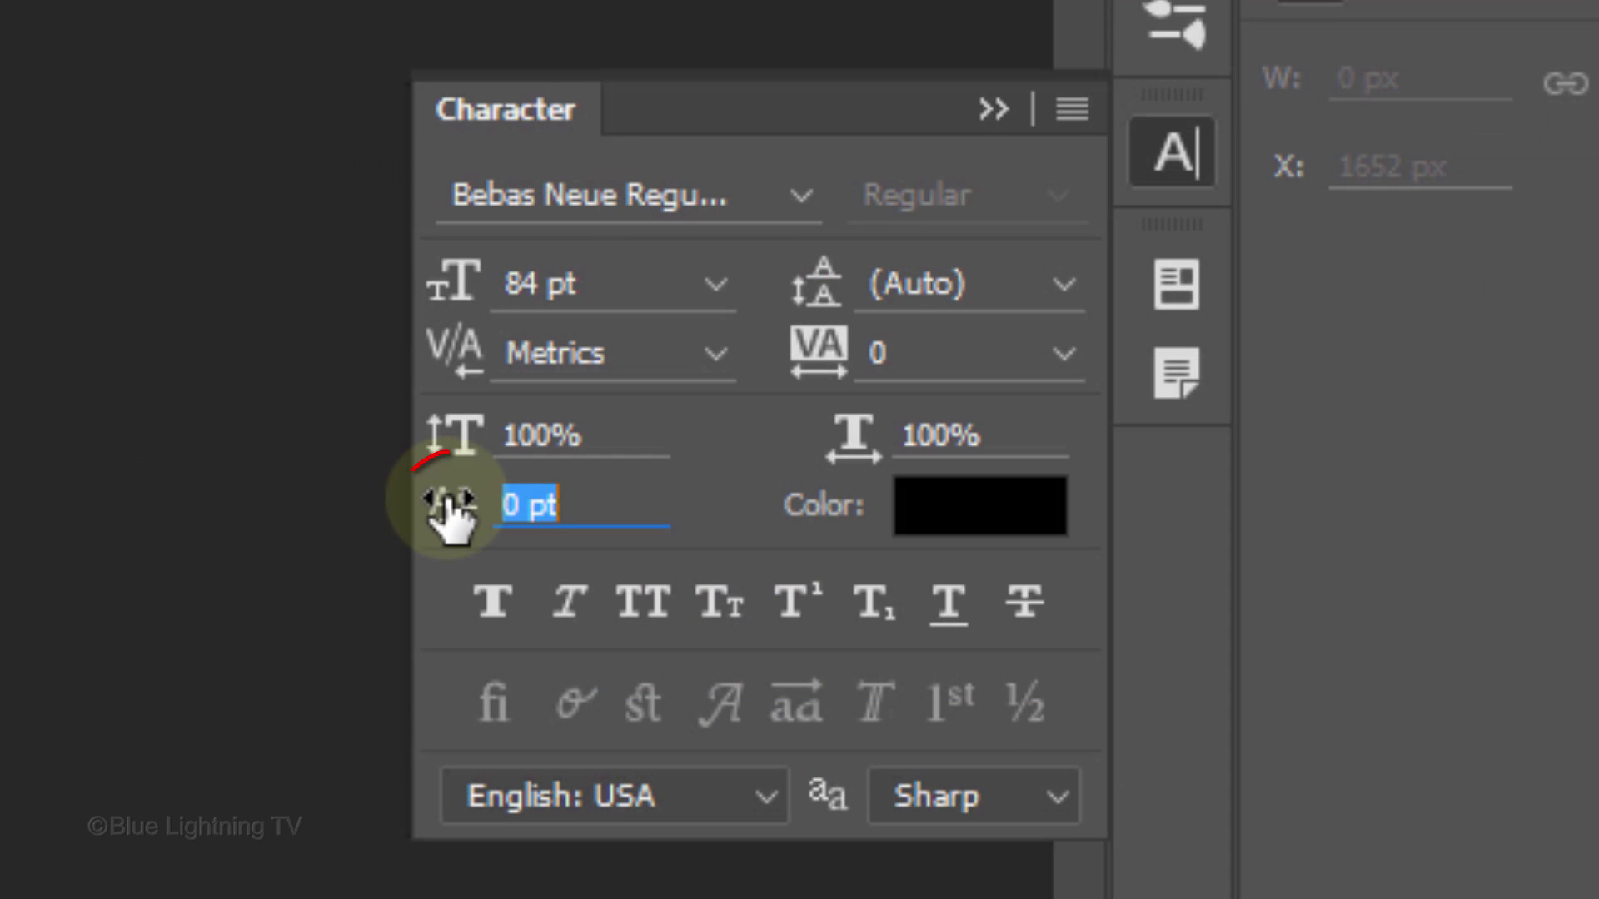
{"action": "left_click_drag", "start_coordinate": [450, 513], "coordinate": [392, 549]}
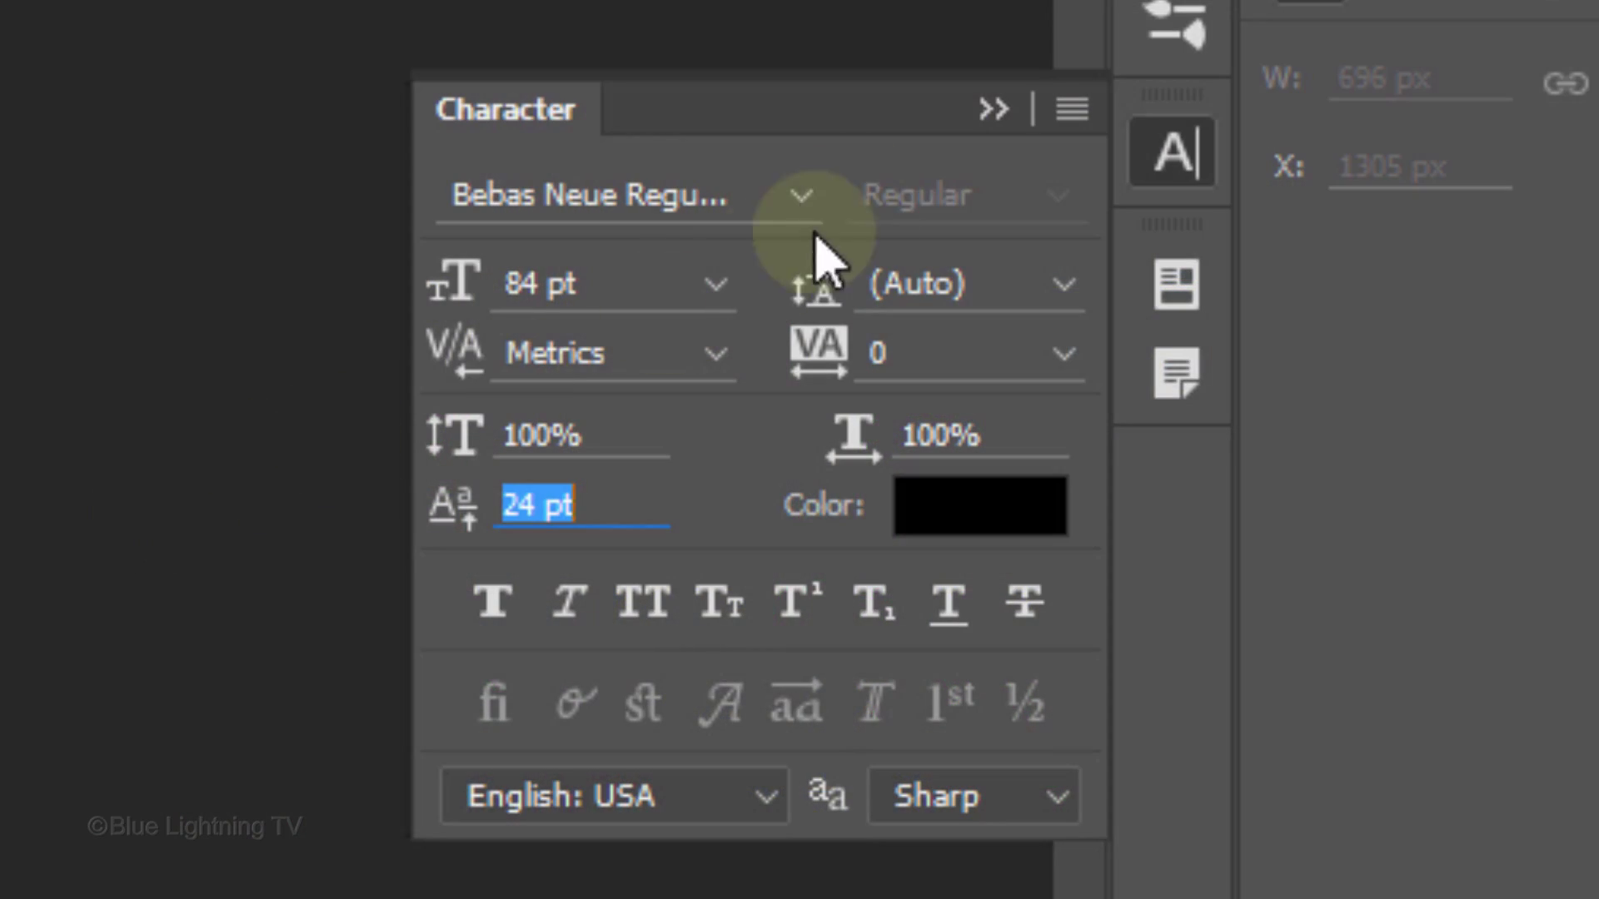
{"action": "left_click", "coordinate": [994, 108]}
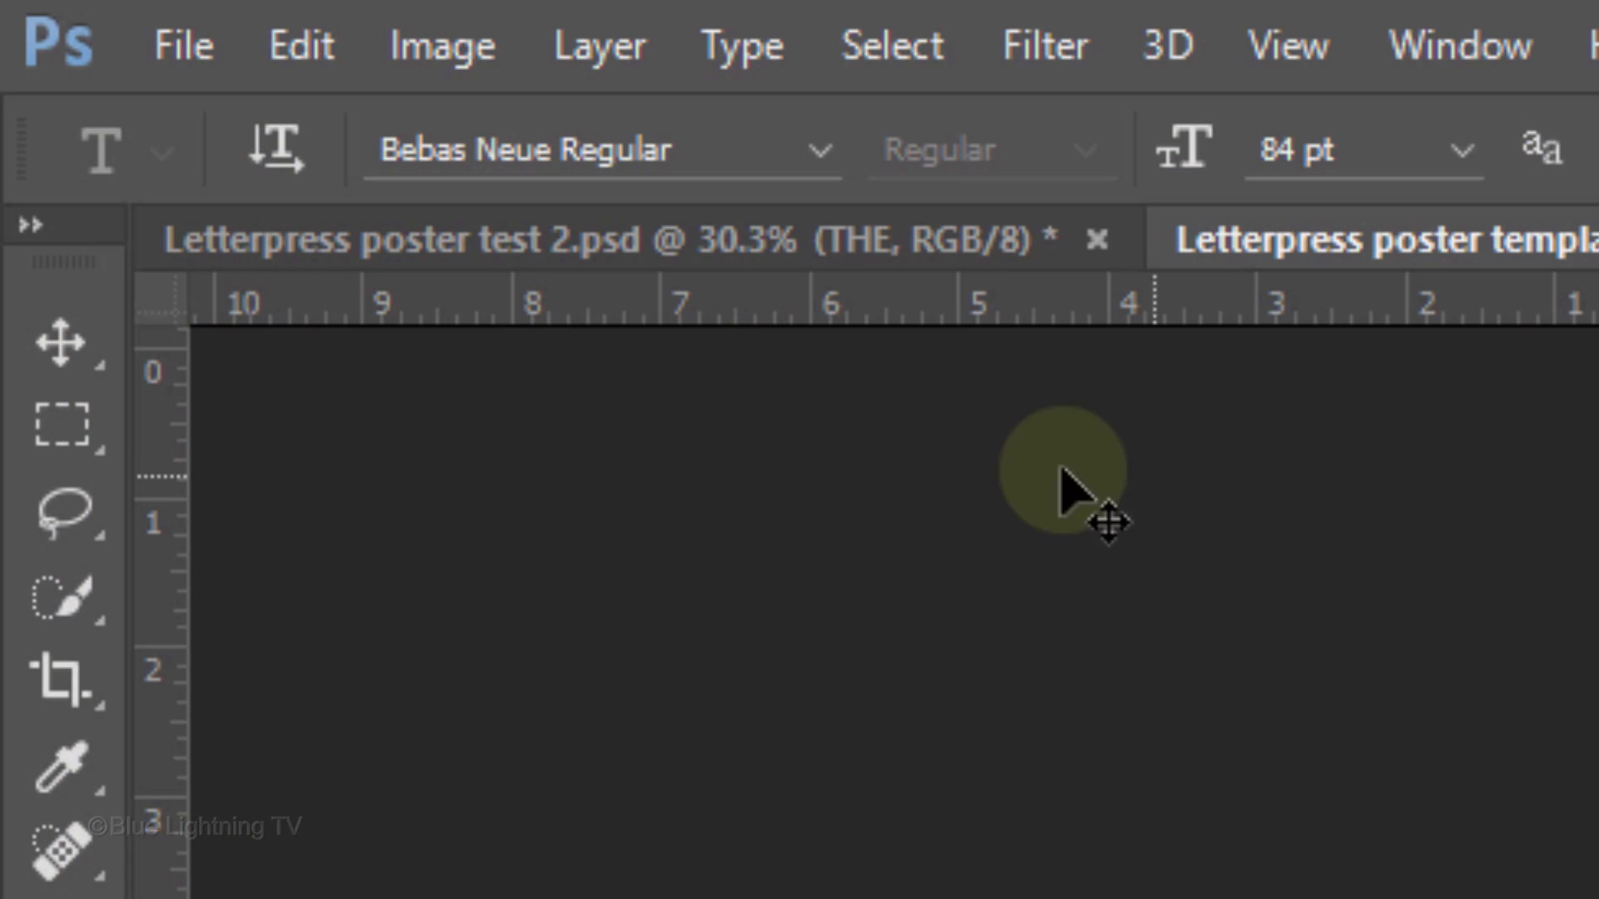
Rotate the caption about 2.4 degrees clockwise and shift it slightly left
{"action": "left_click", "coordinate": [68, 342]}
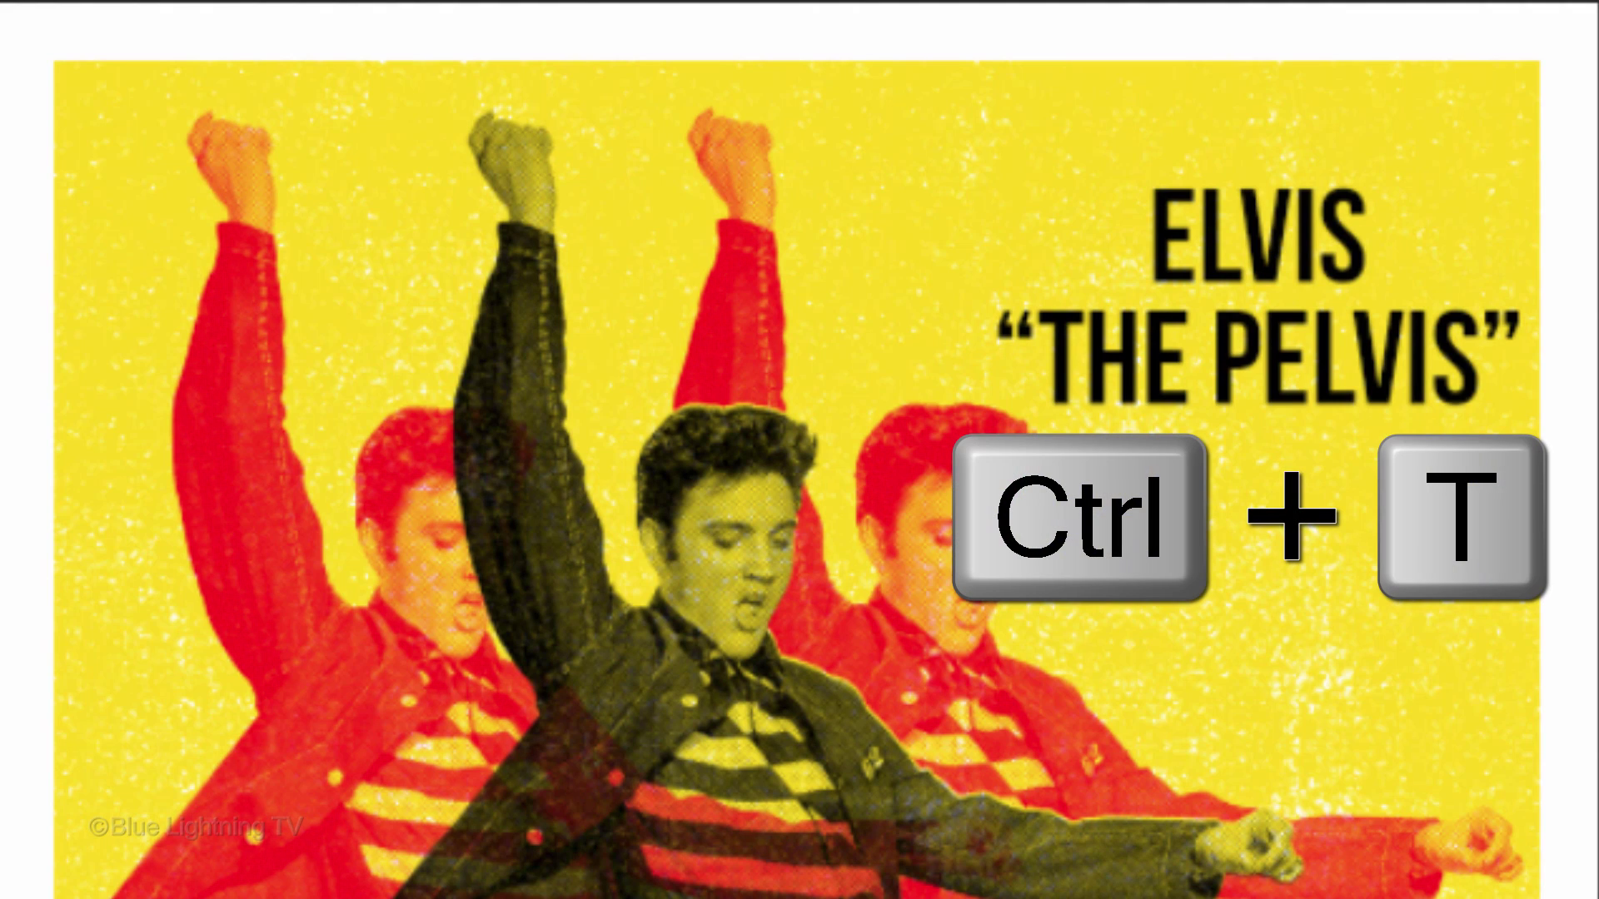
{"action": "key", "text": "ctrl+t"}
{"action": "left_click_drag", "start_coordinate": [902, 142], "coordinate": [985, 82]}
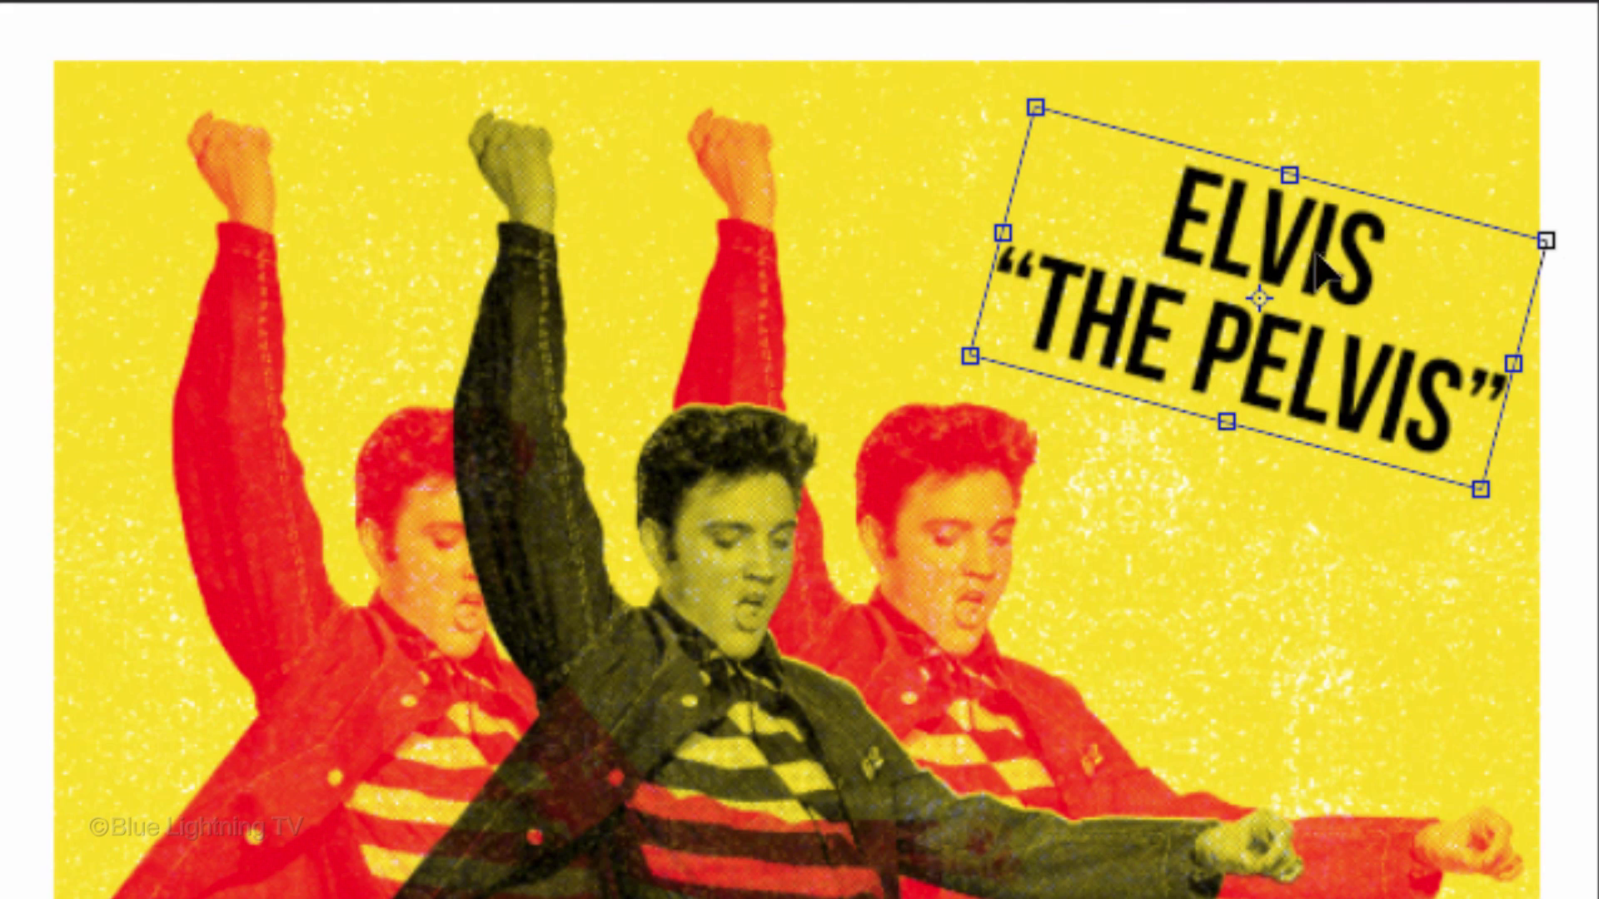
{"action": "left_click_drag", "start_coordinate": [1307, 254], "coordinate": [1274, 247]}
{"action": "key", "text": "Return"}
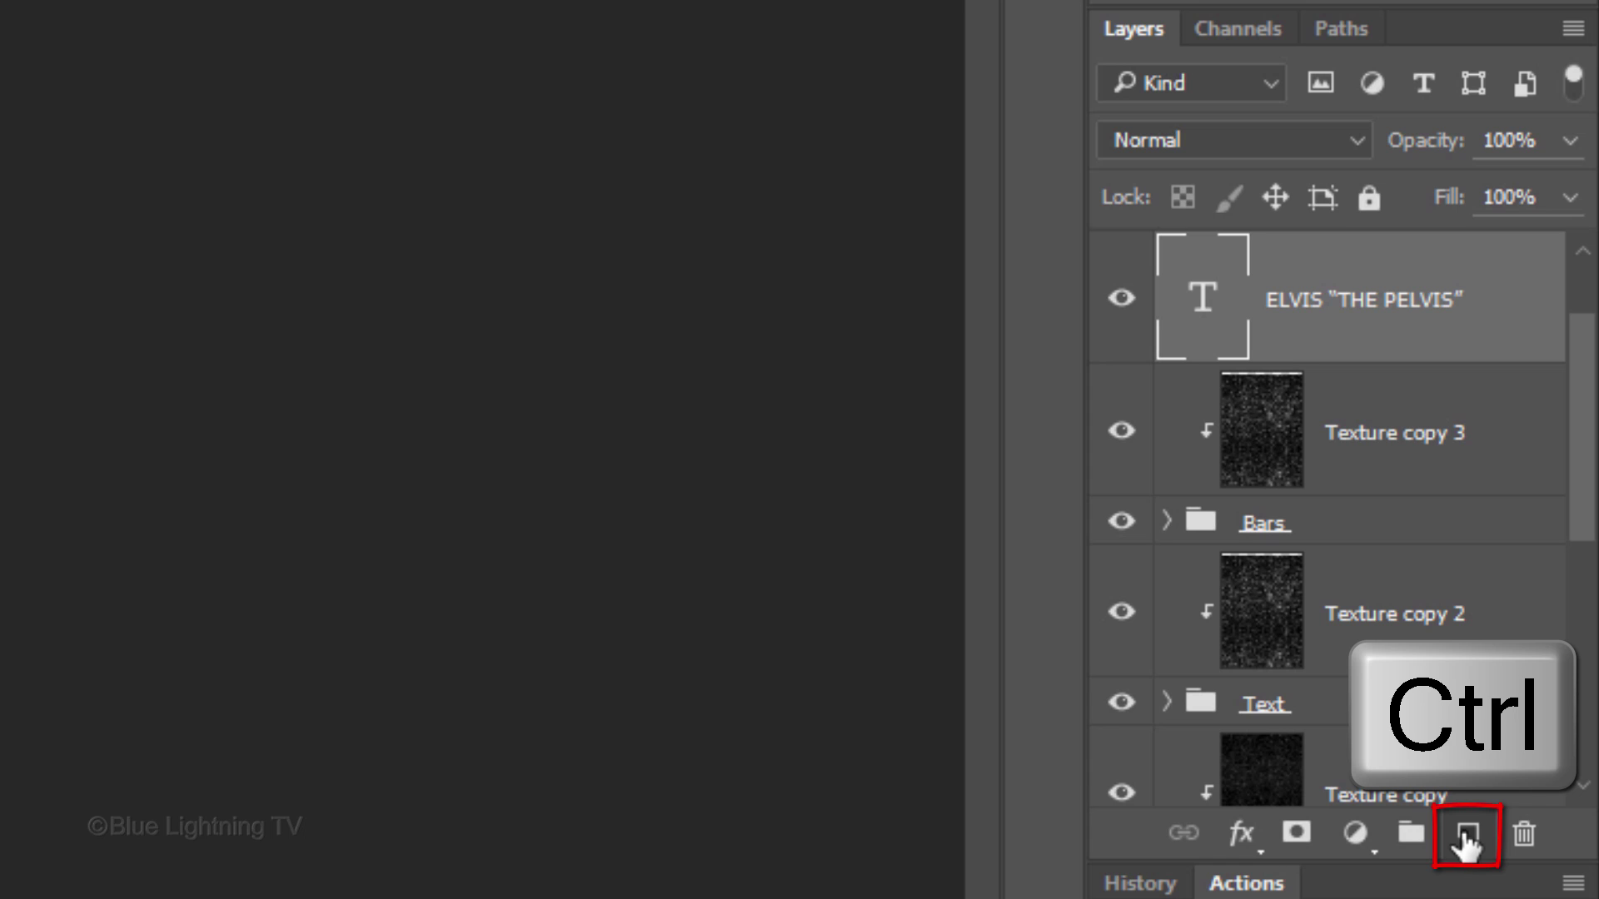
Add a new layer beneath the caption and set the Polygon tool to a 5-sided star in Pixels mode
{"action": "left_click", "coordinate": [1466, 843], "text": "ctrl"}
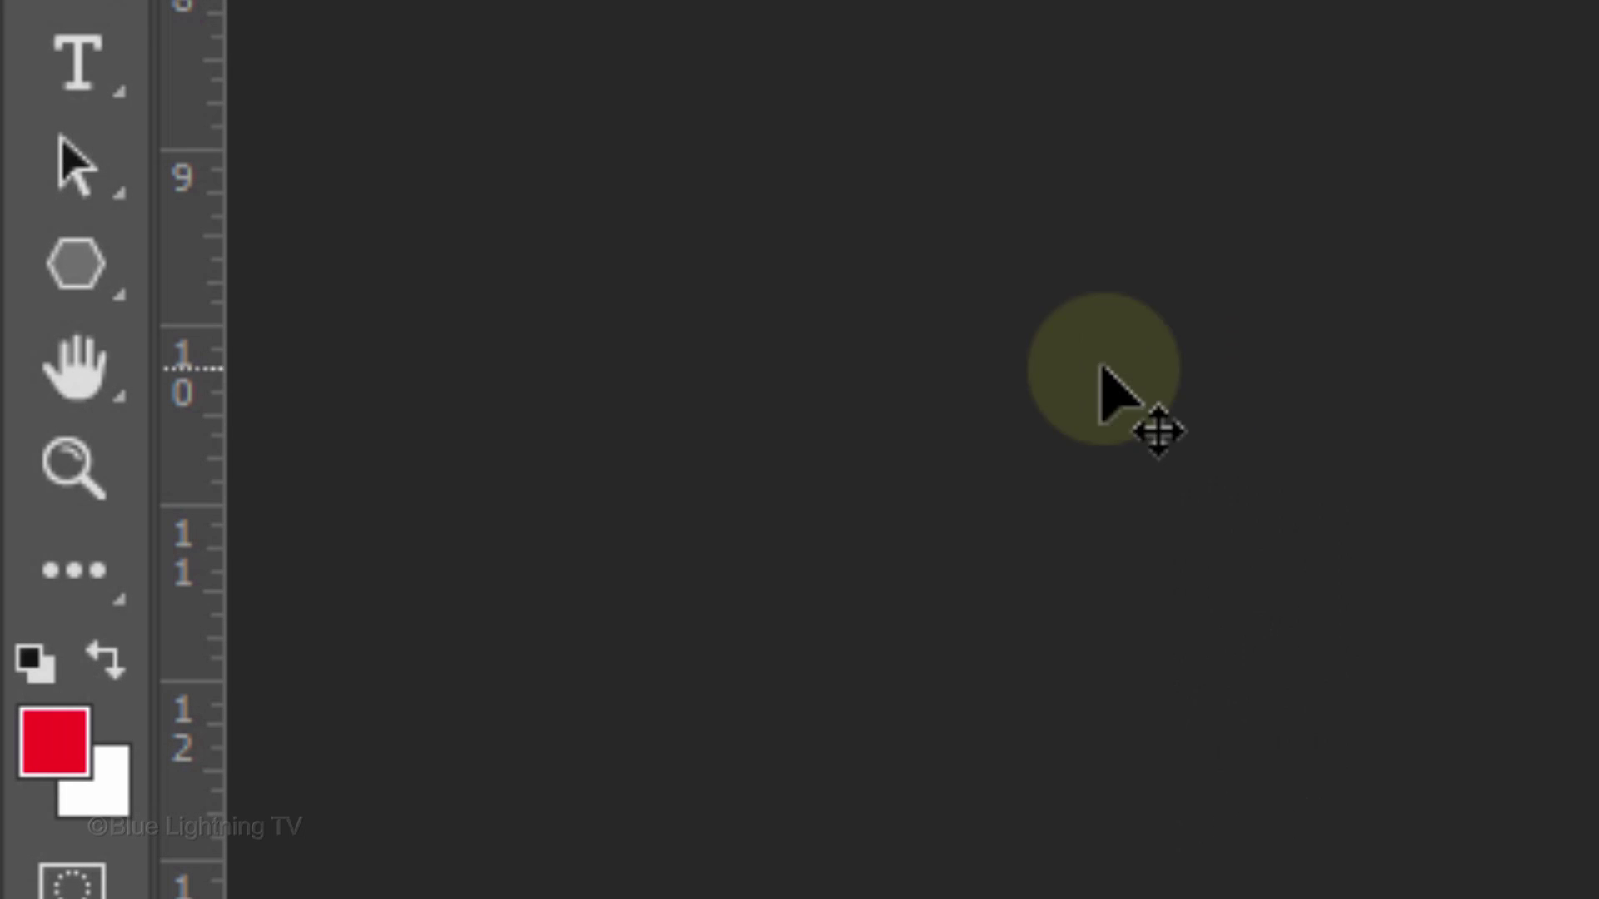
{"action": "left_click", "coordinate": [83, 266]}
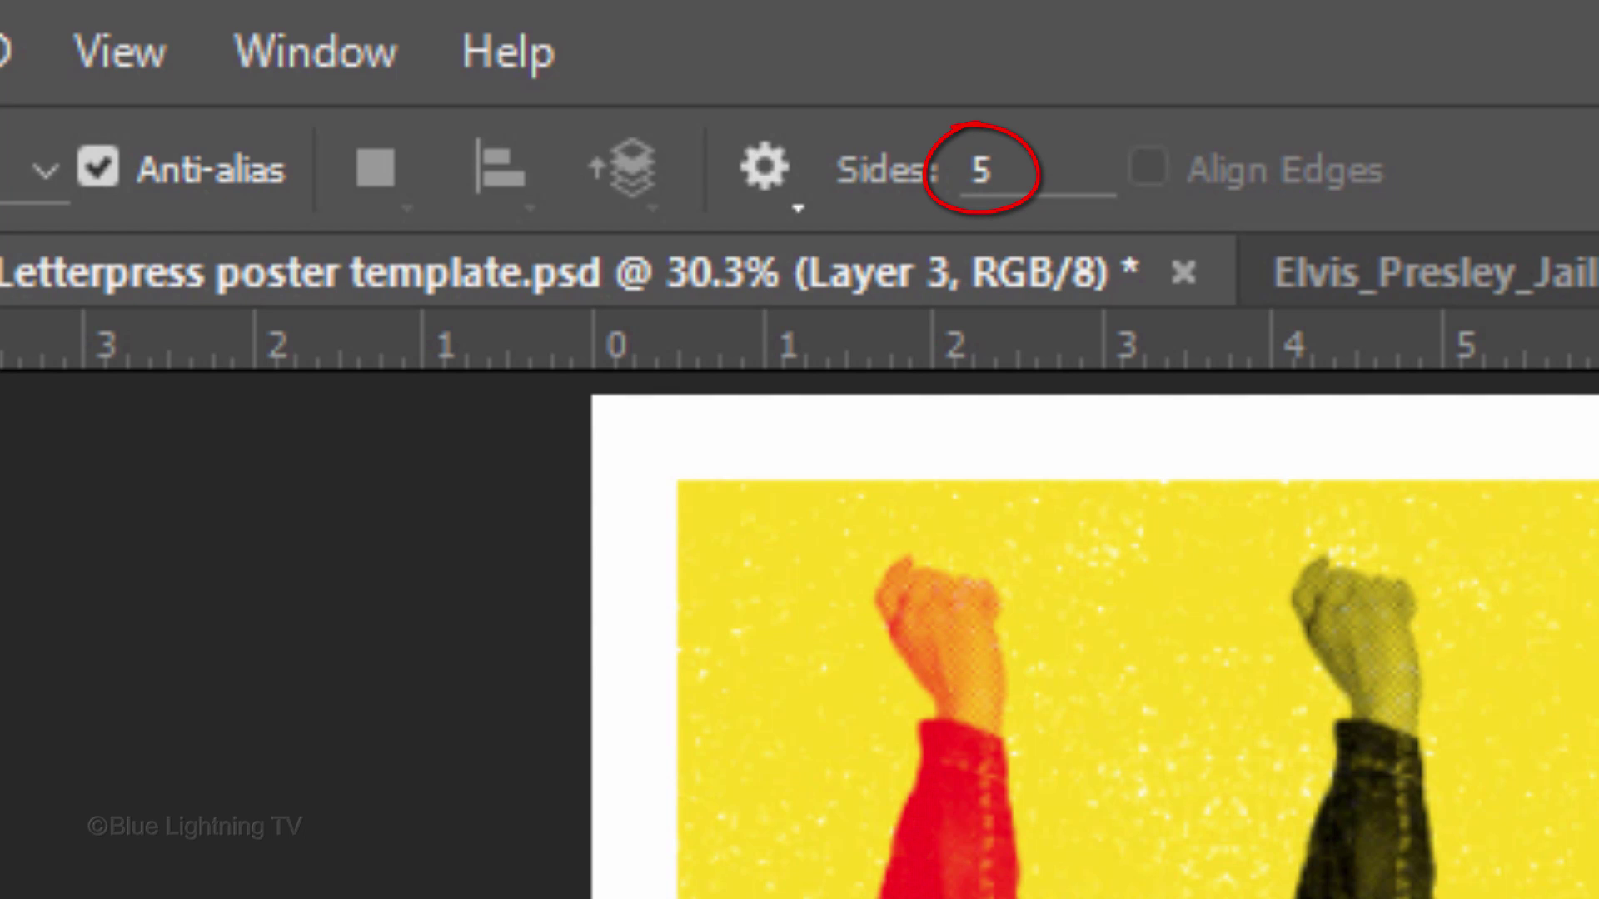
{"action": "left_click", "coordinate": [768, 169]}
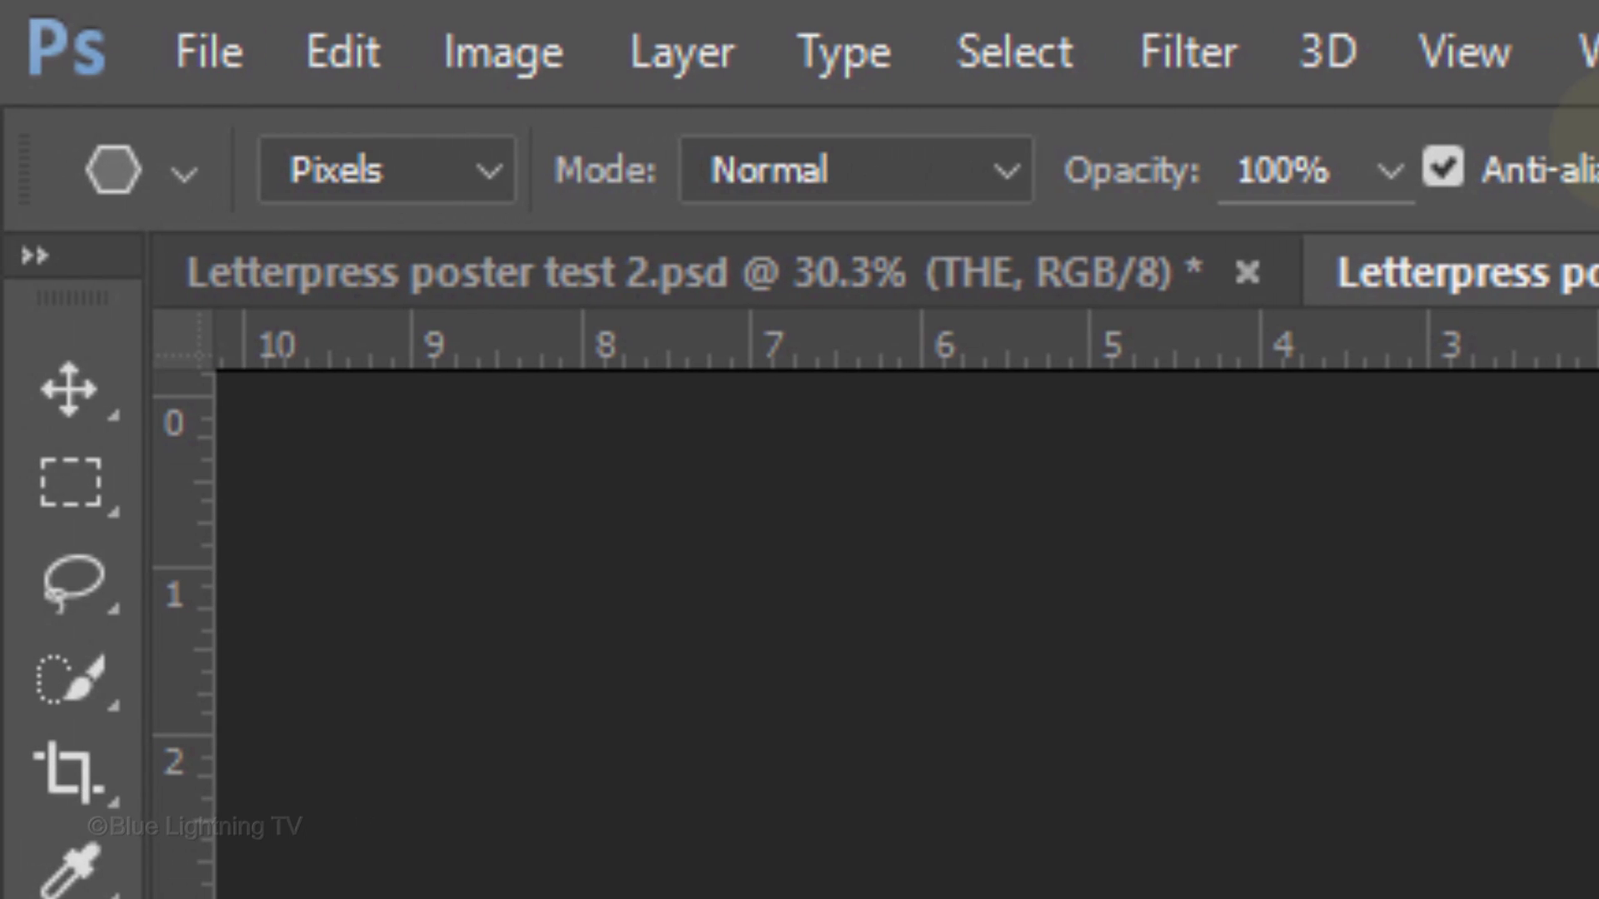
{"action": "left_click", "coordinate": [295, 169]}
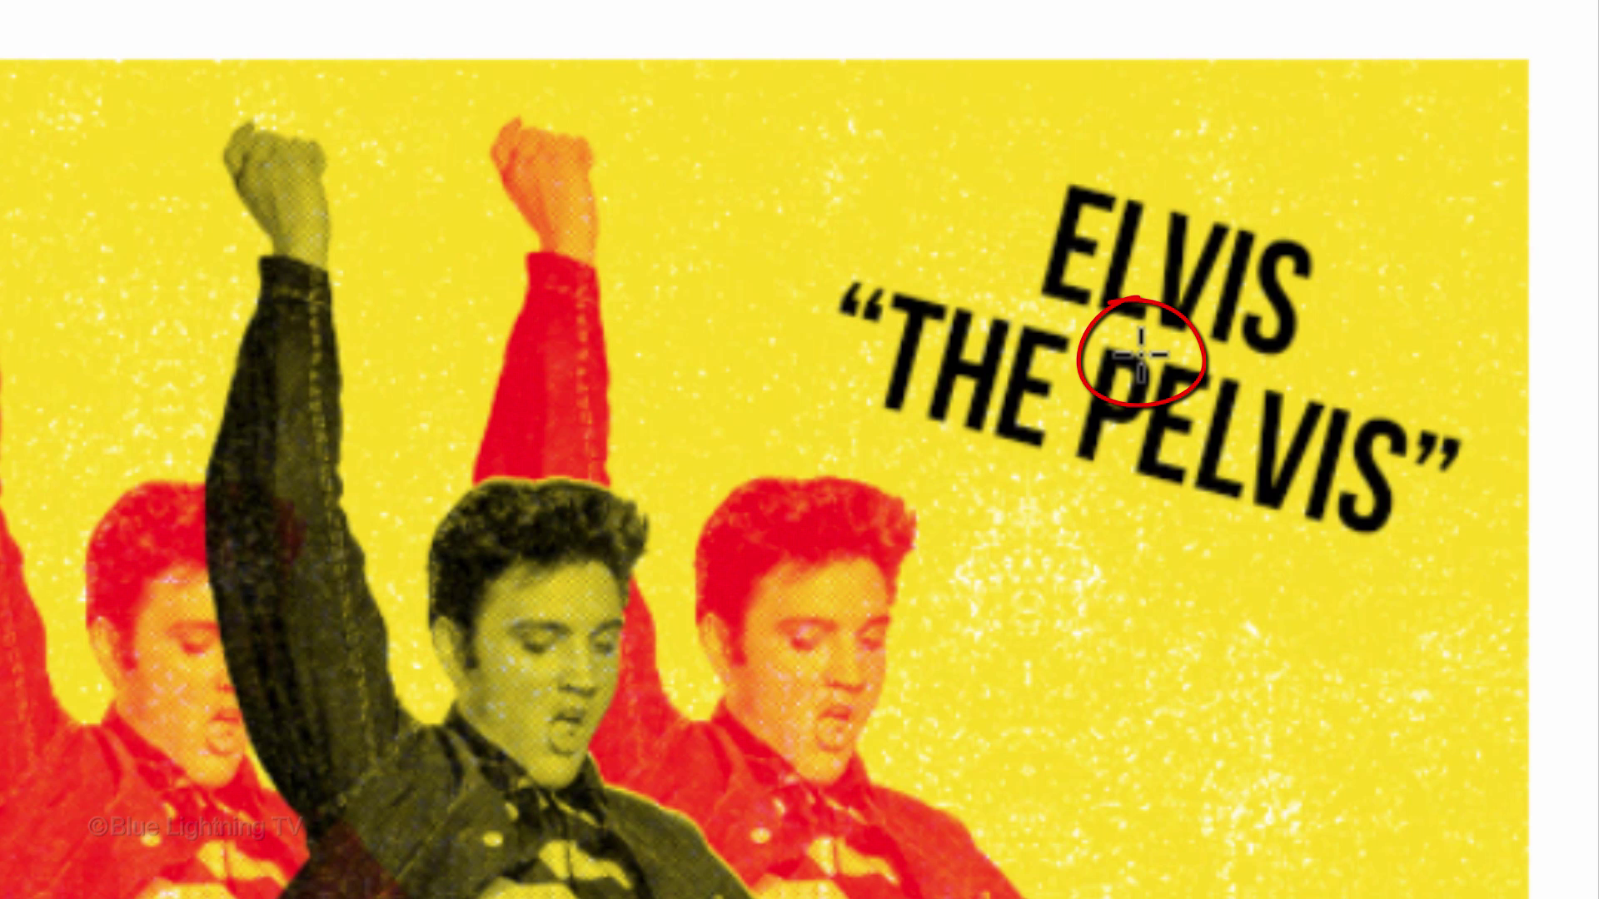
Draw a red star centred over the caption and move it into place behind the text
{"action": "mouse_move", "coordinate": [1143, 349]}
{"action": "left_mouse_down"}
{"action": "mouse_move", "coordinate": [1292, 214]}
{"action": "mouse_move", "coordinate": [1428, 197]}
{"action": "mouse_move", "coordinate": [1434, 348]}
{"action": "mouse_move", "coordinate": [1396, 339]}
{"action": "left_mouse_up"}
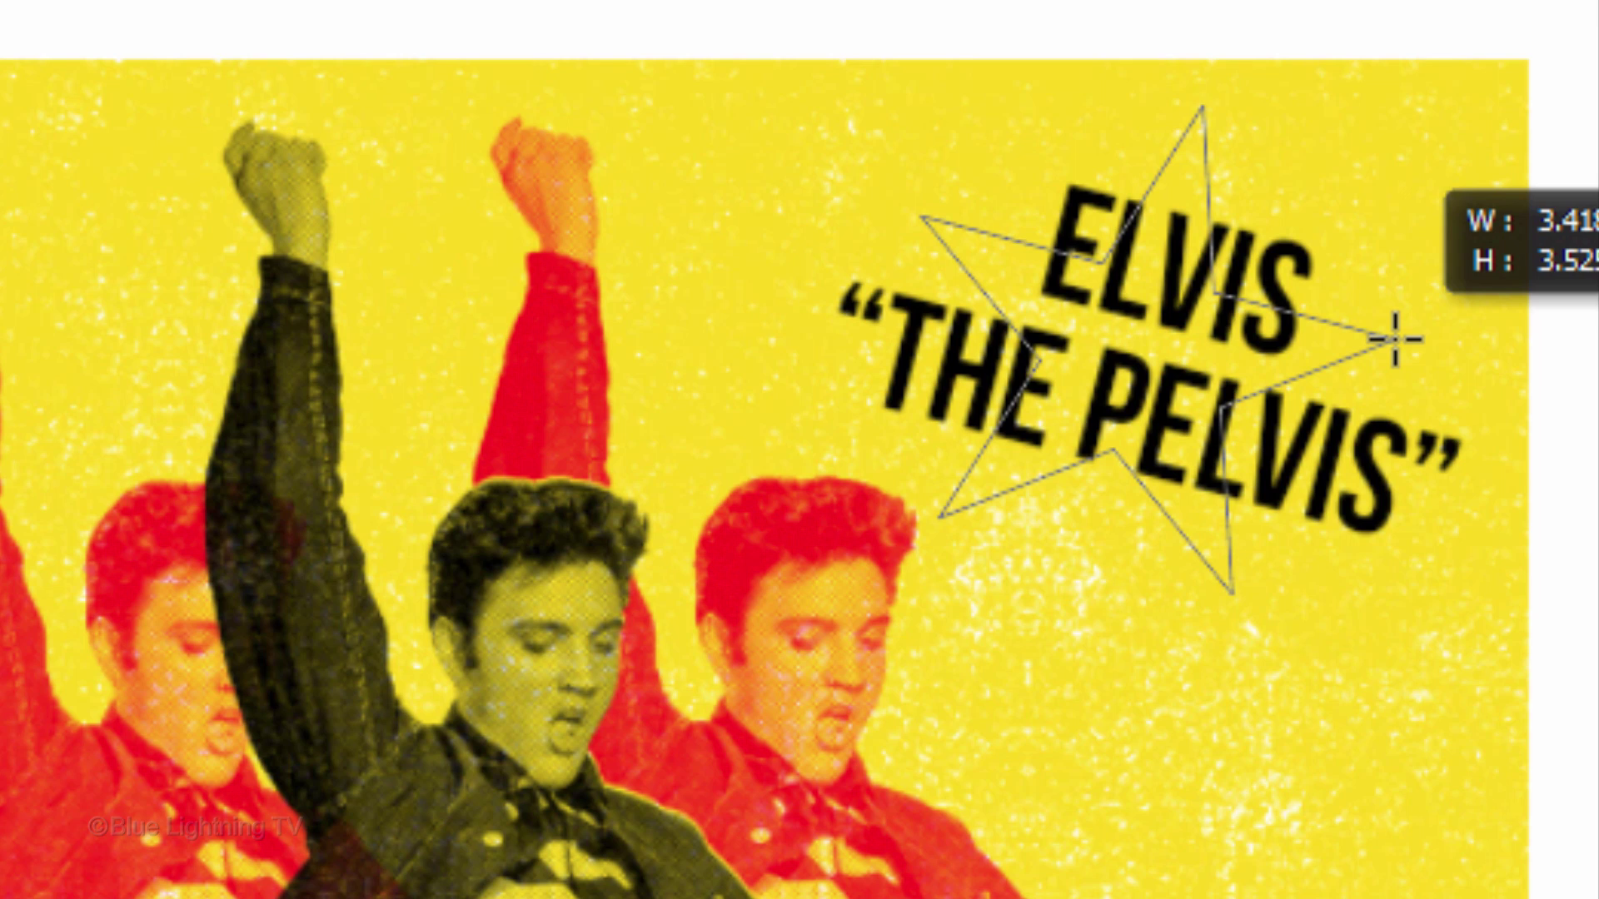
{"action": "left_click_drag", "start_coordinate": [1396, 339], "coordinate": [1374, 333]}
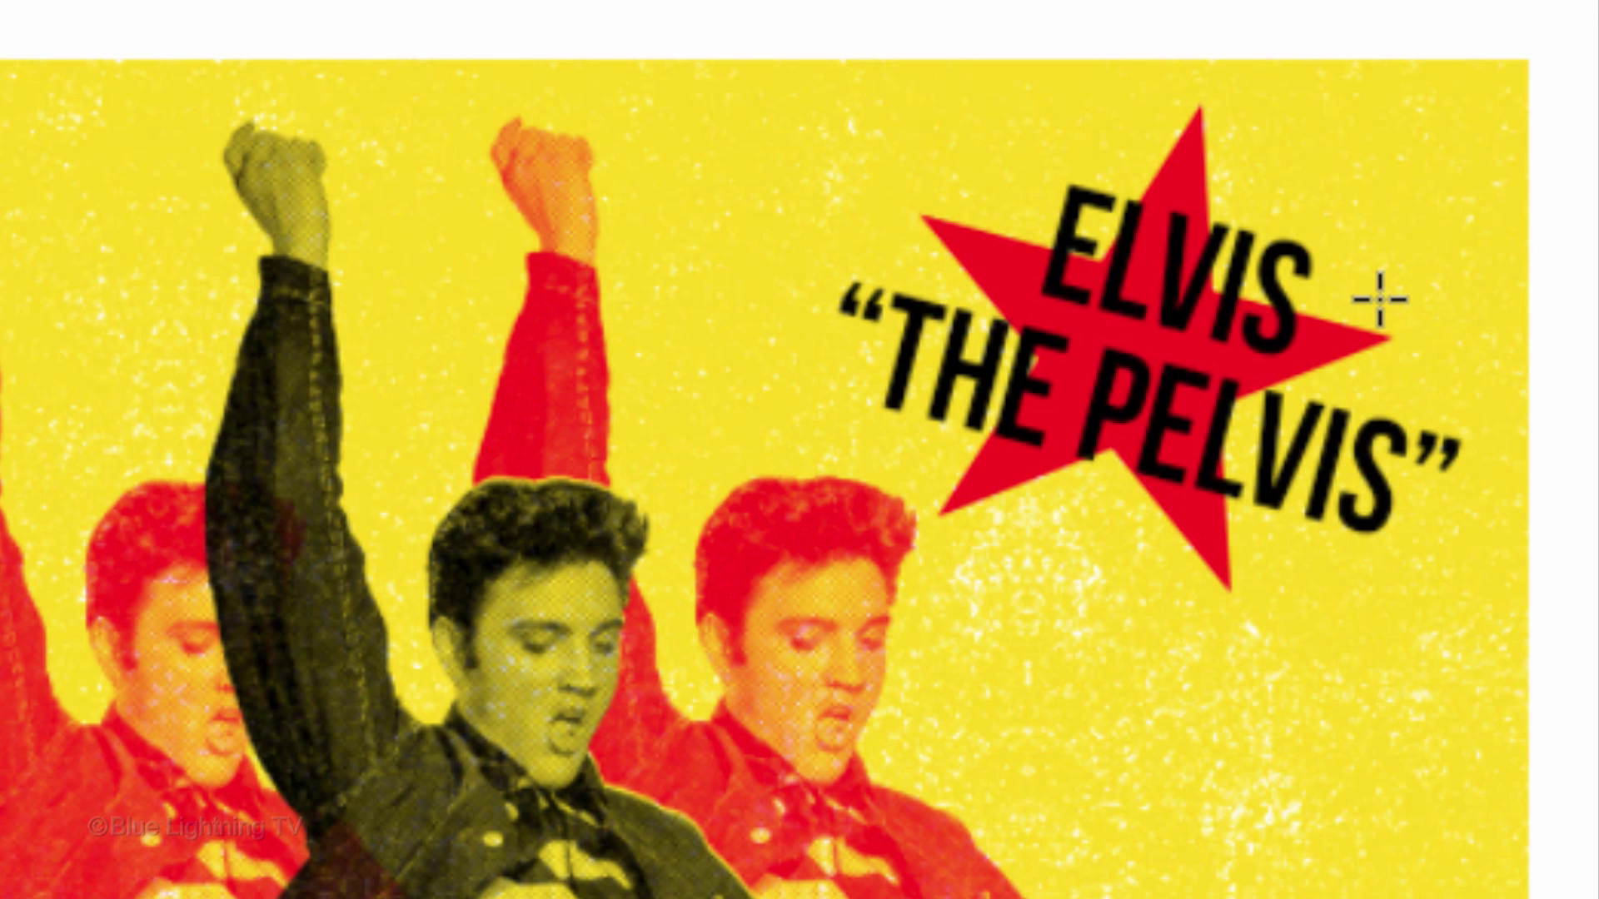
{"action": "key", "text": "v"}
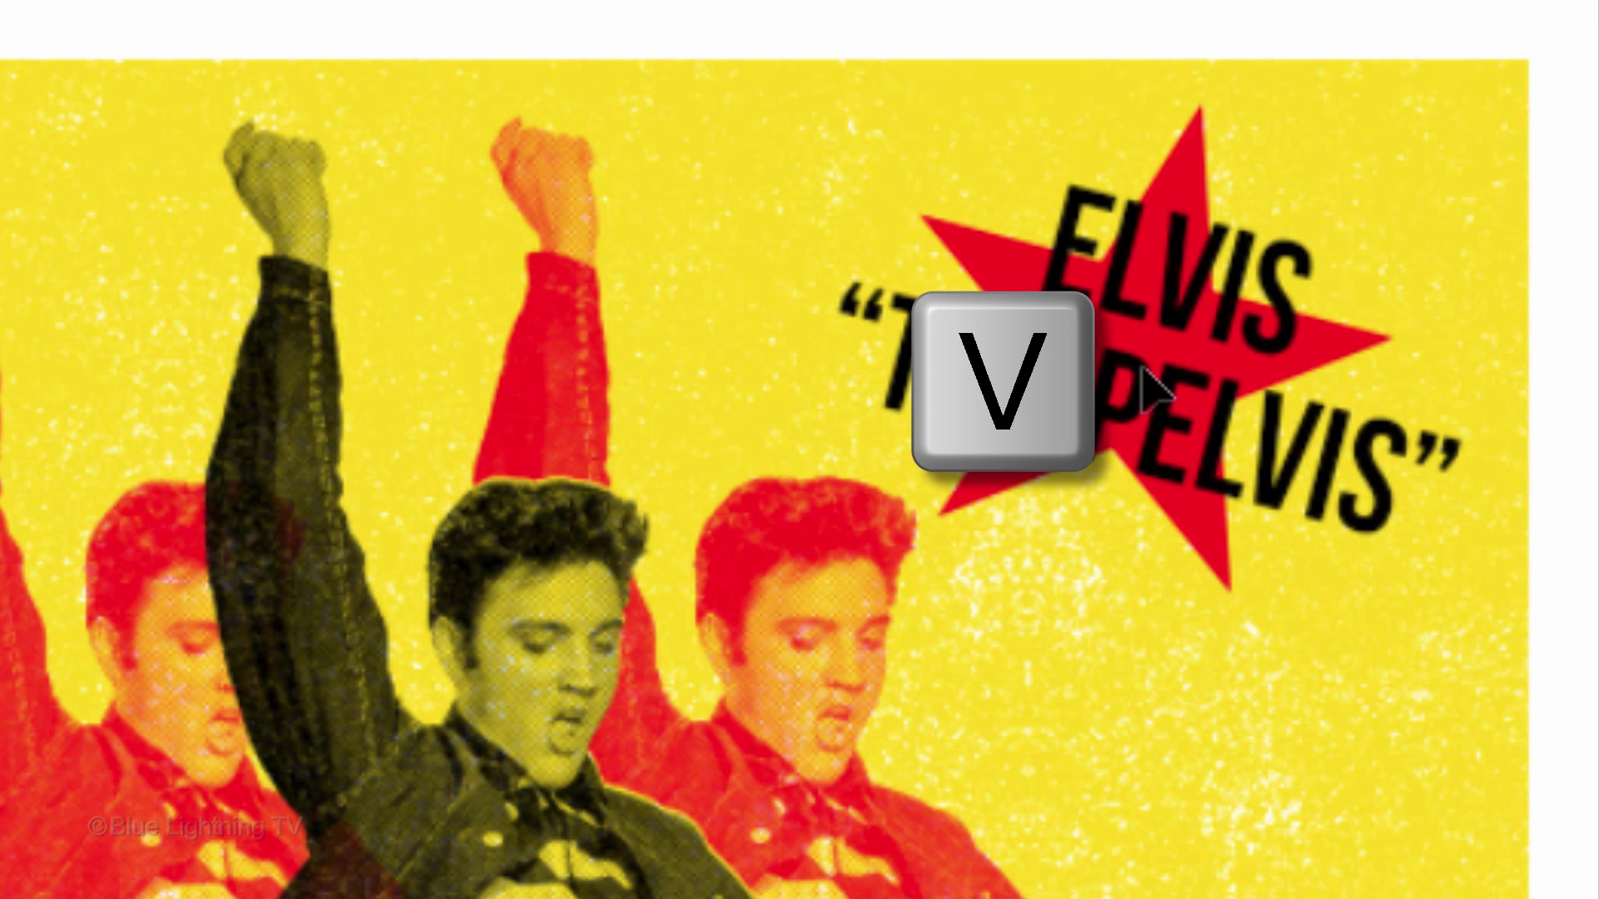
{"action": "left_click_drag", "start_coordinate": [1143, 371], "coordinate": [1075, 420]}
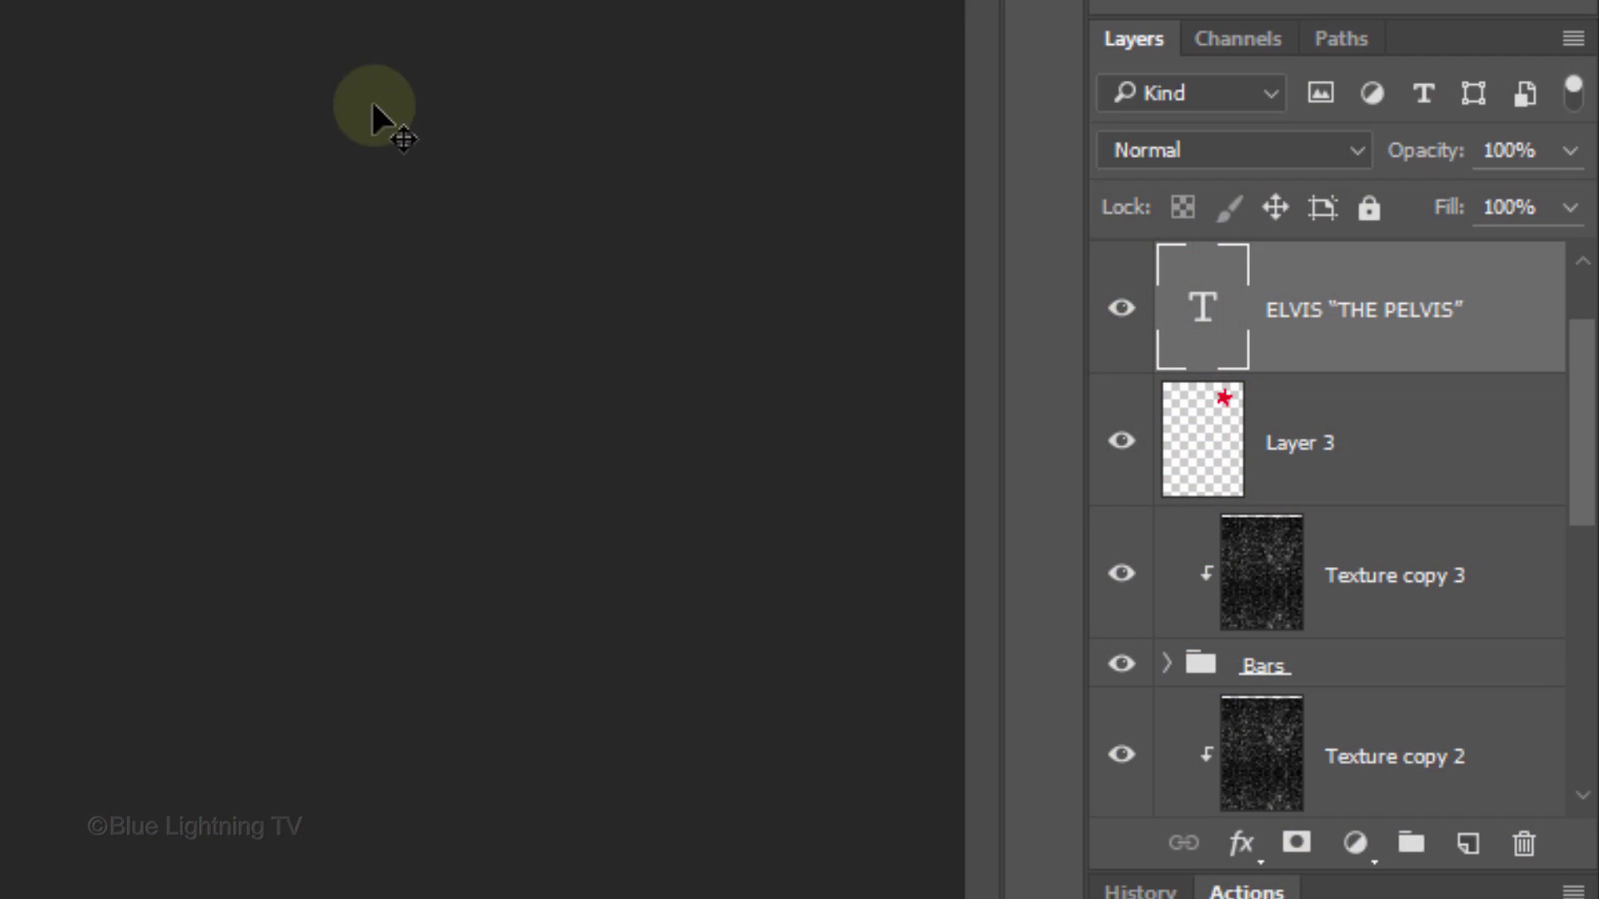
Mask the star layer with the caption's letter shapes, inverted so the letters cut through
{"action": "left_click", "coordinate": [1202, 321], "text": "ctrl"}
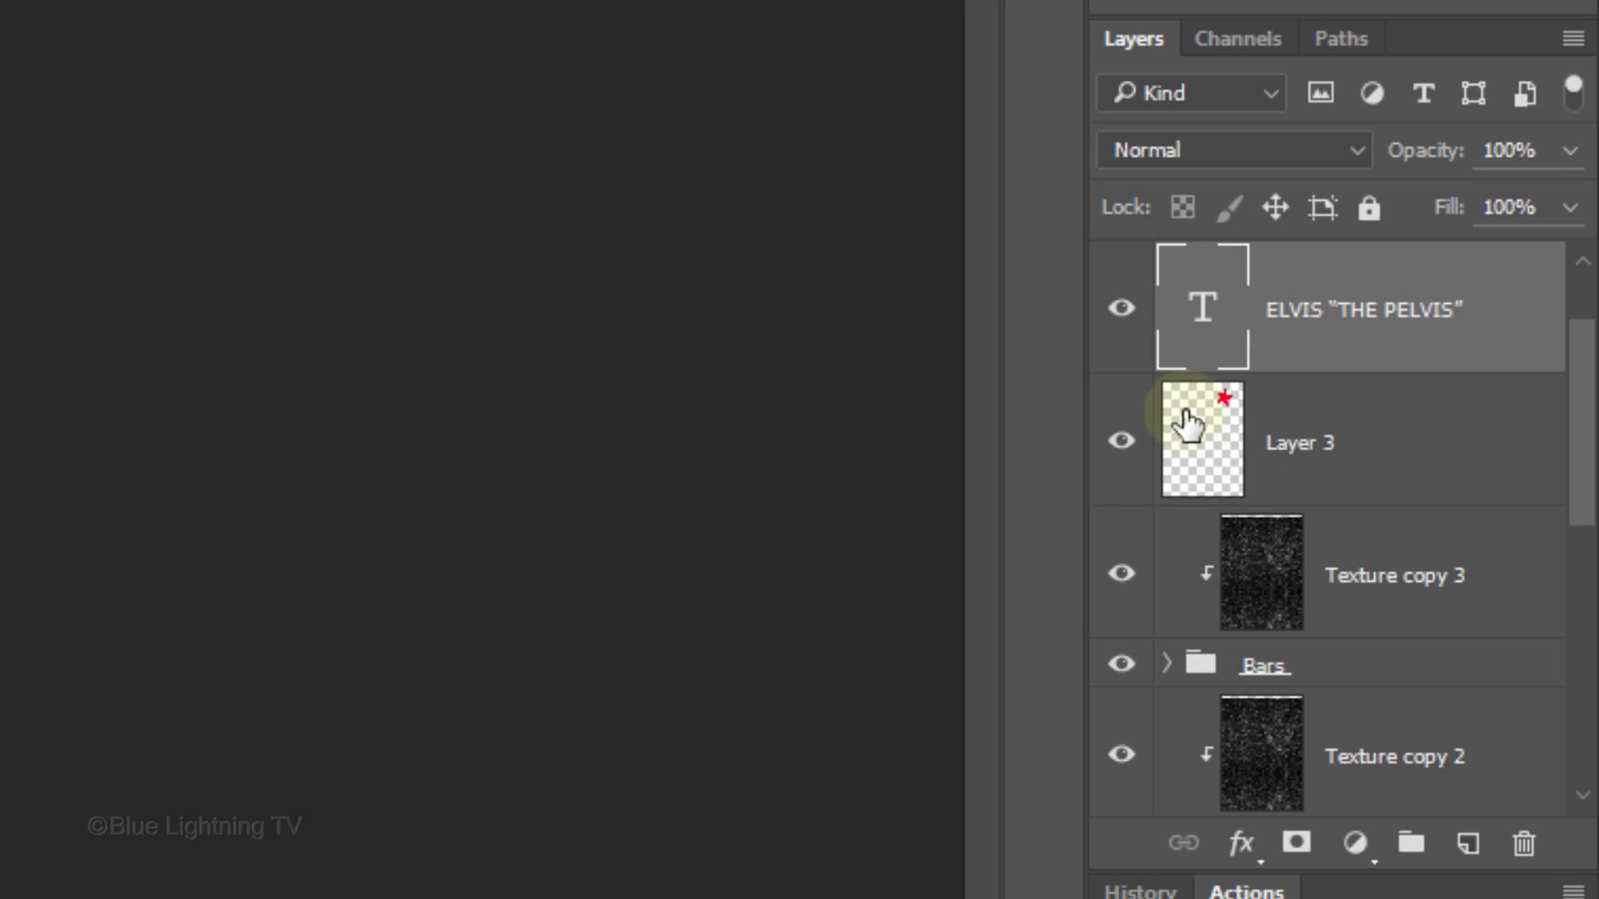
{"action": "left_click", "coordinate": [1205, 438]}
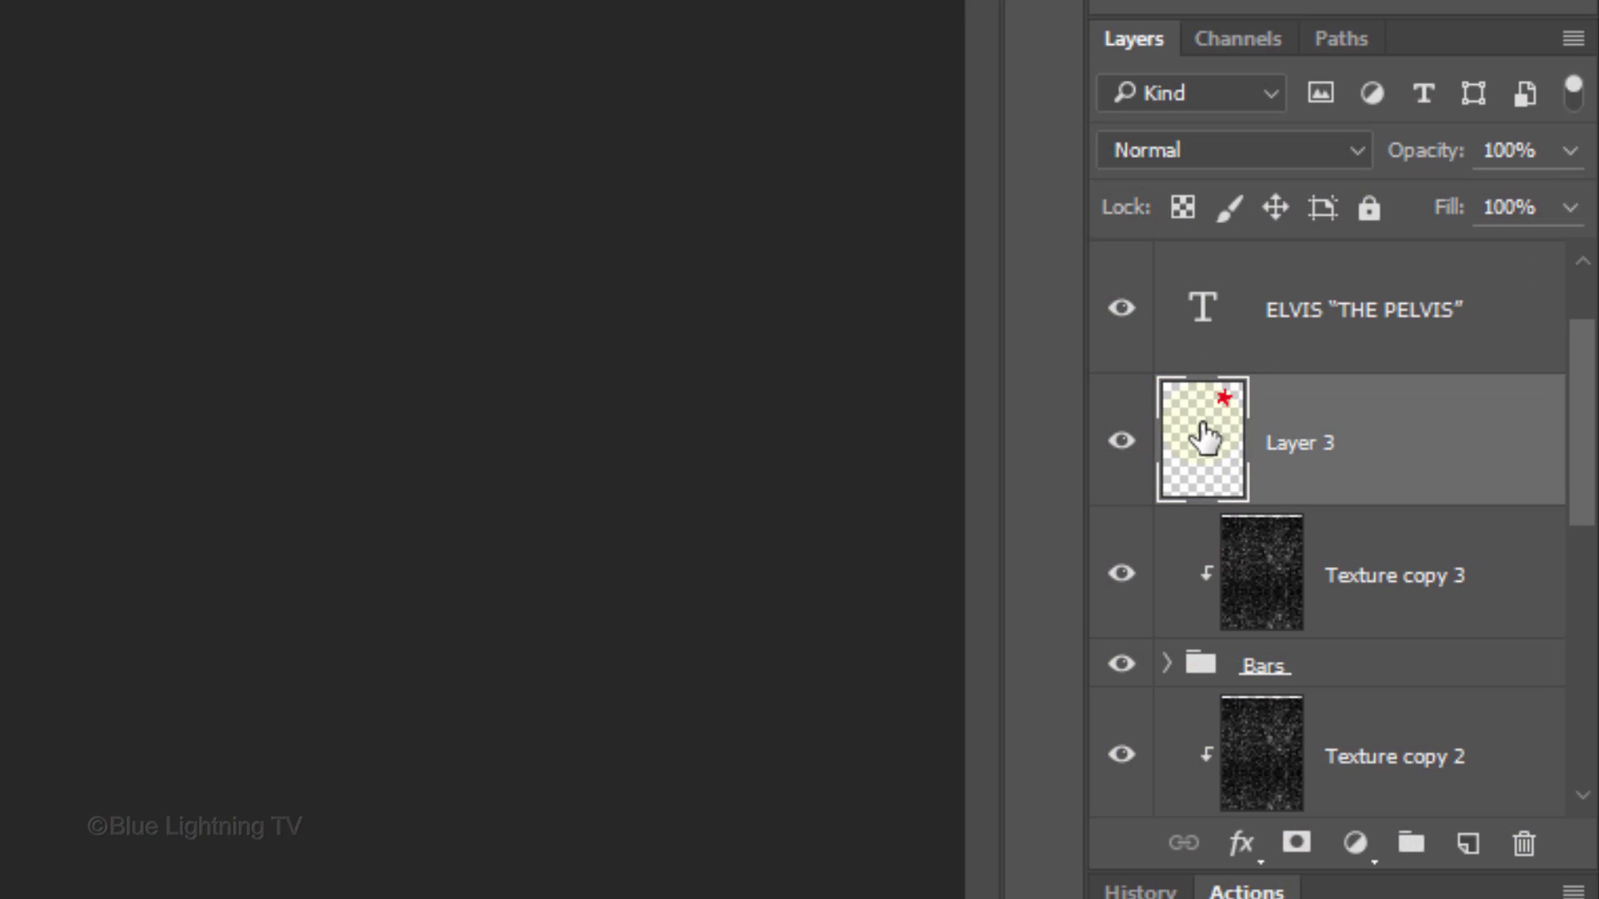
{"action": "left_click", "coordinate": [1297, 845]}
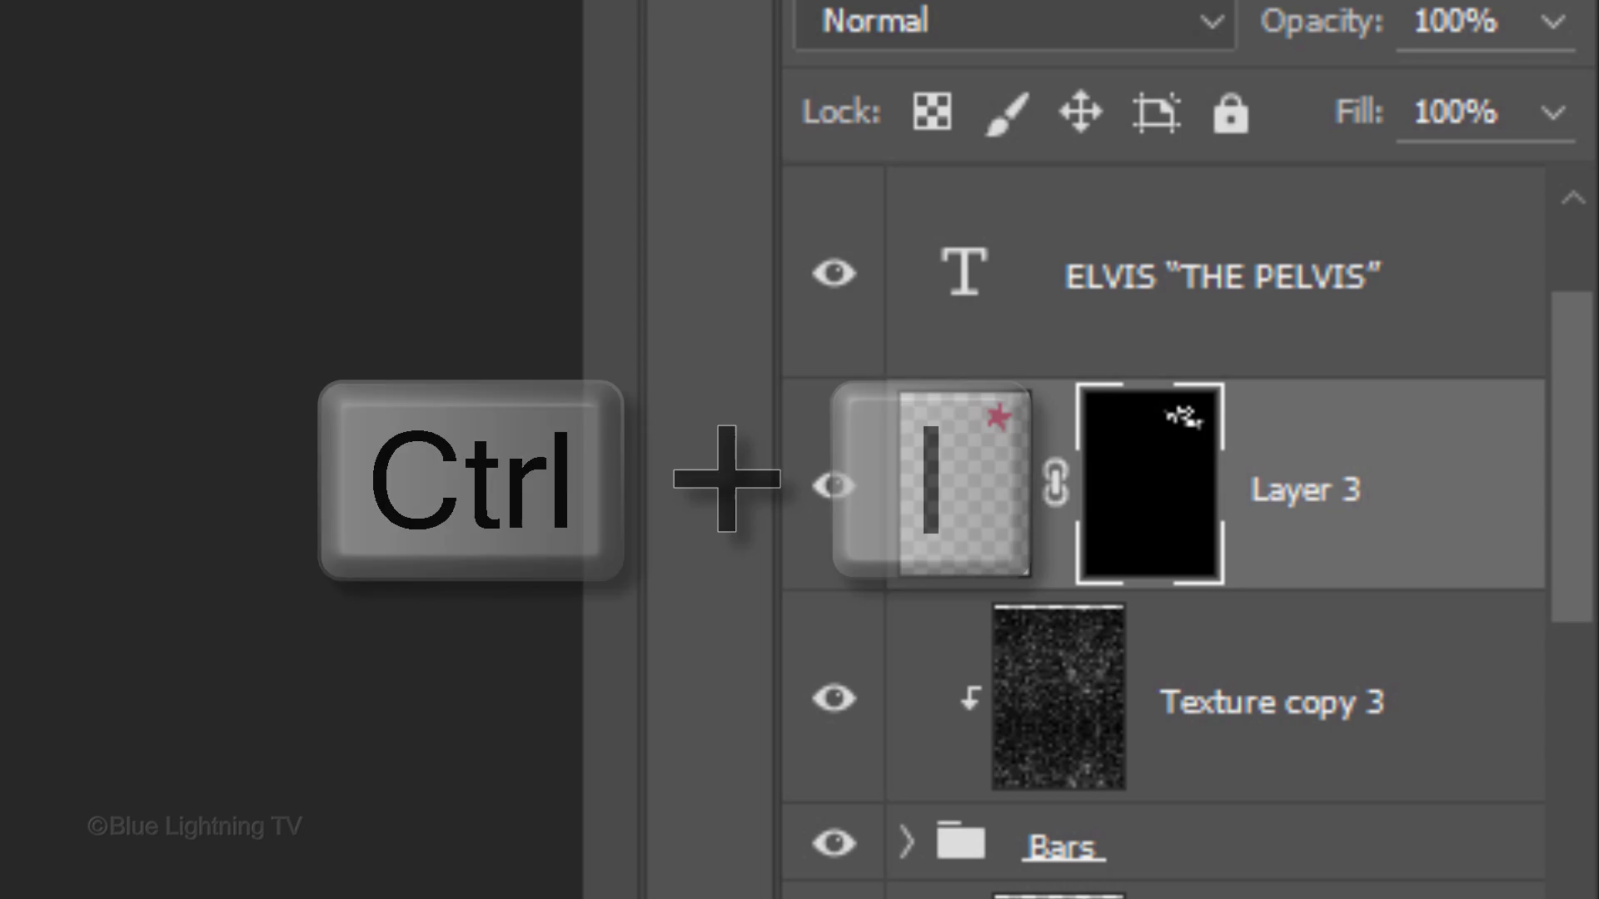
{"action": "key", "text": "ctrl+i"}
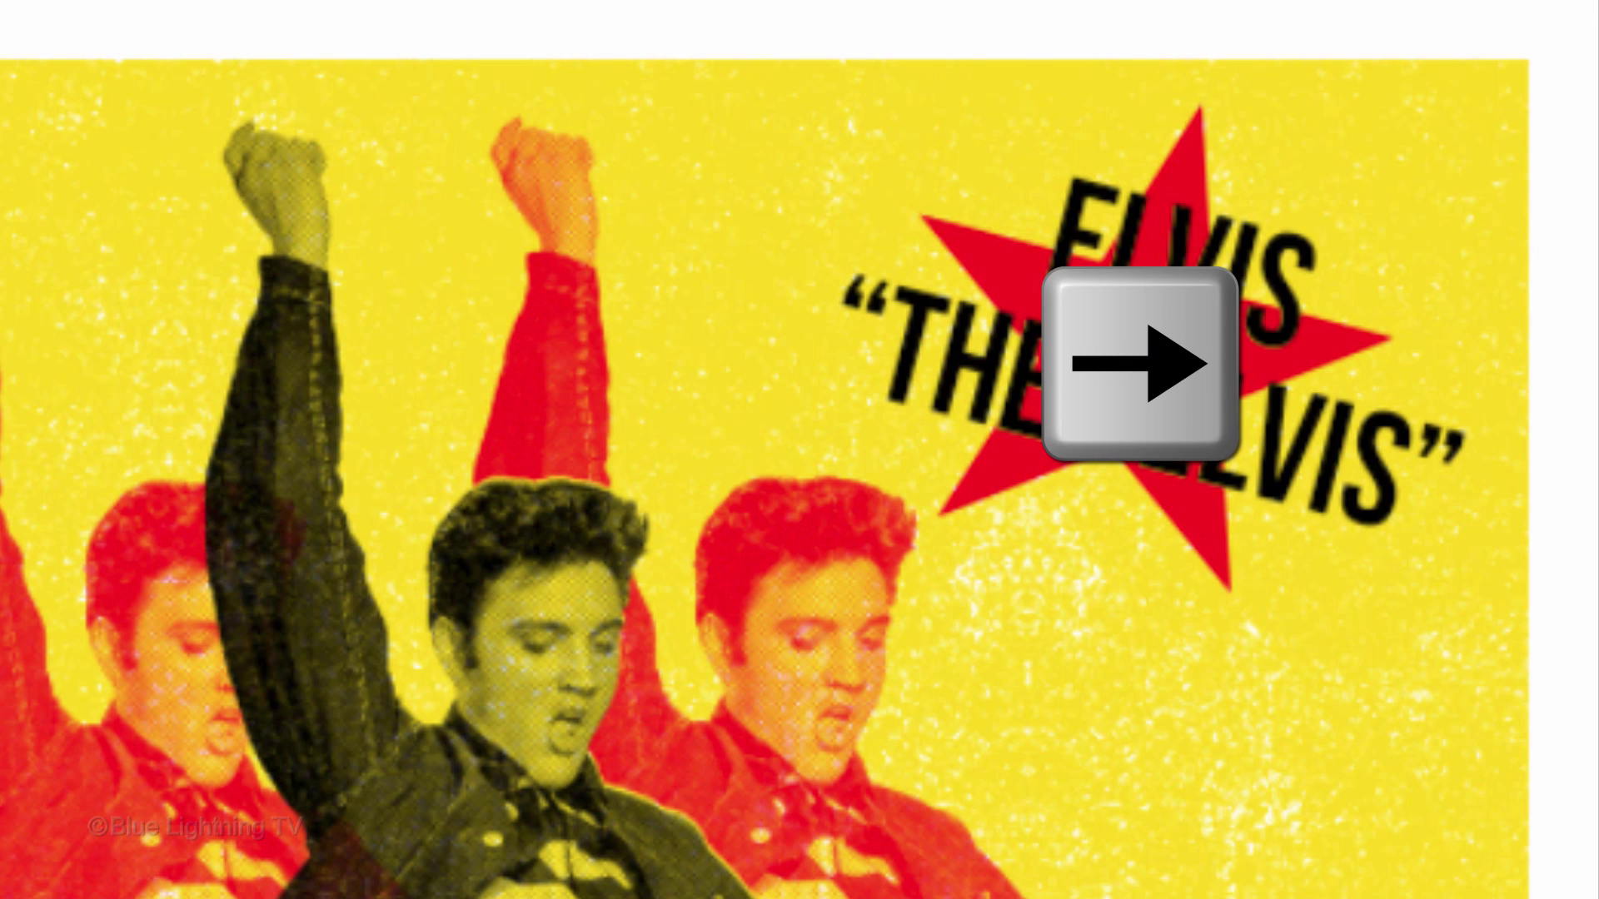
Nudge the red star slightly right and down
{"action": "key", "text": "Right"}
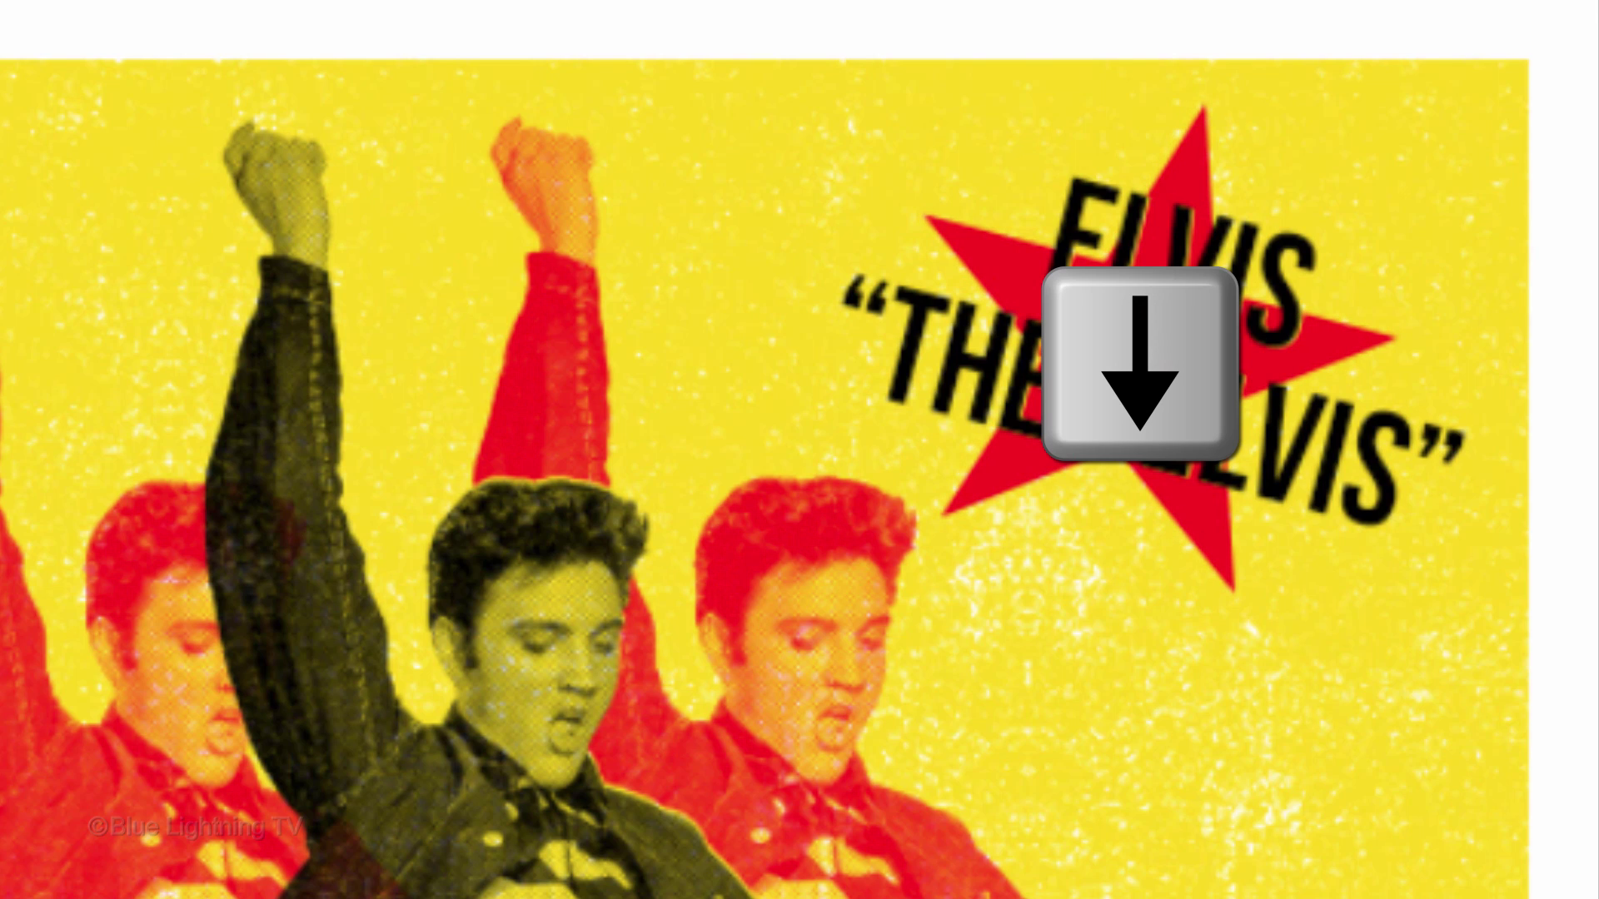
{"action": "key", "text": "Down"}
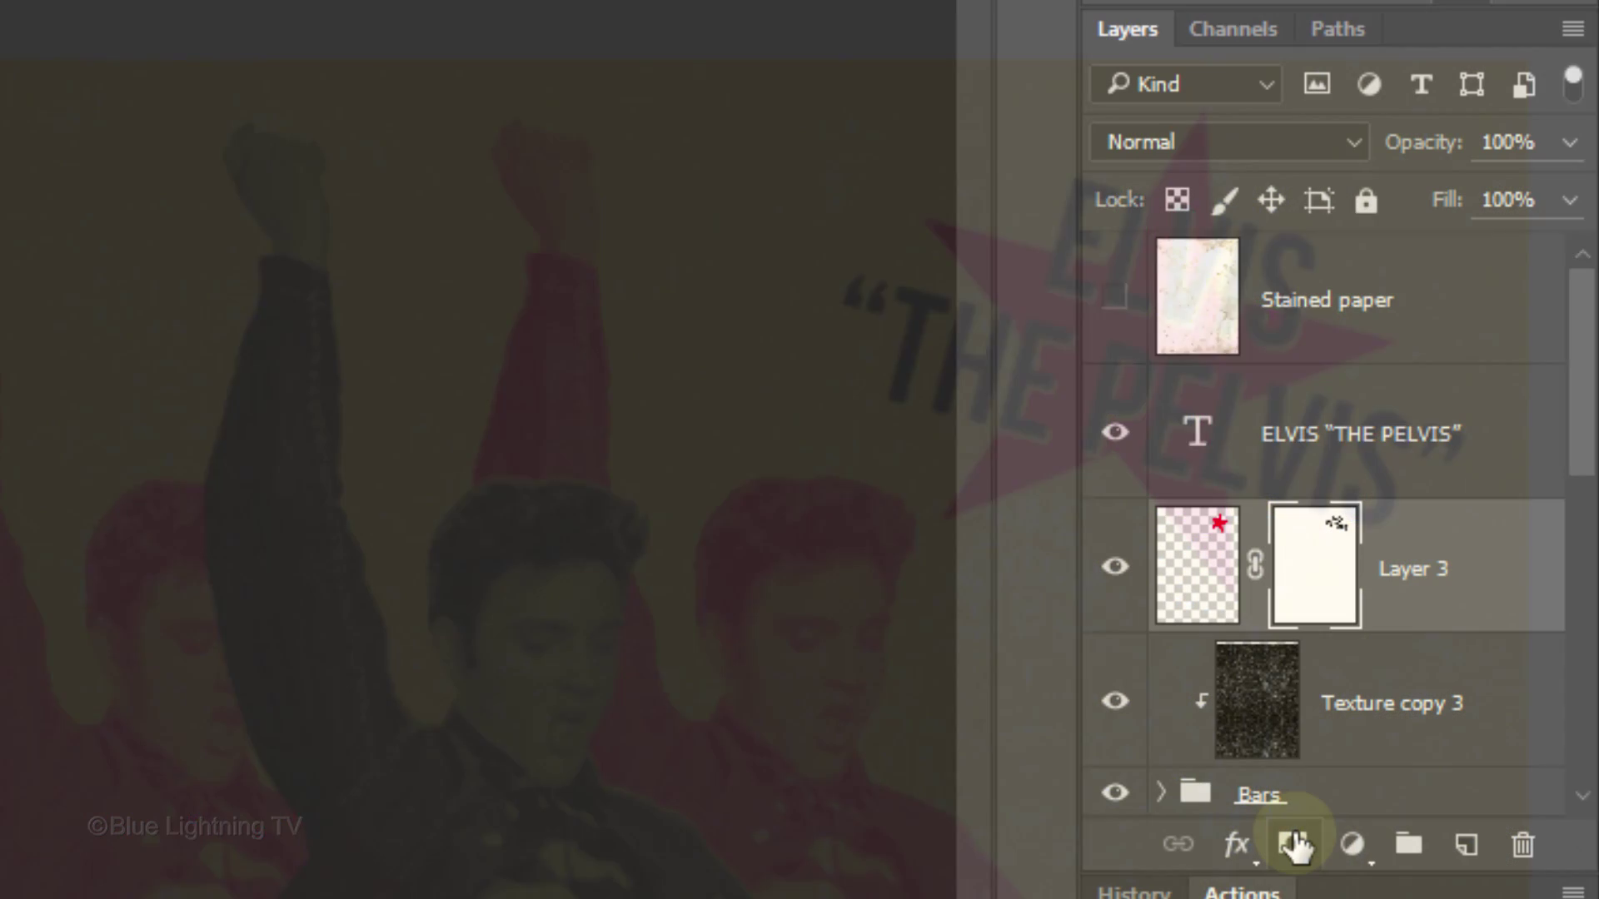
{"action": "left_click", "coordinate": [1293, 844]}
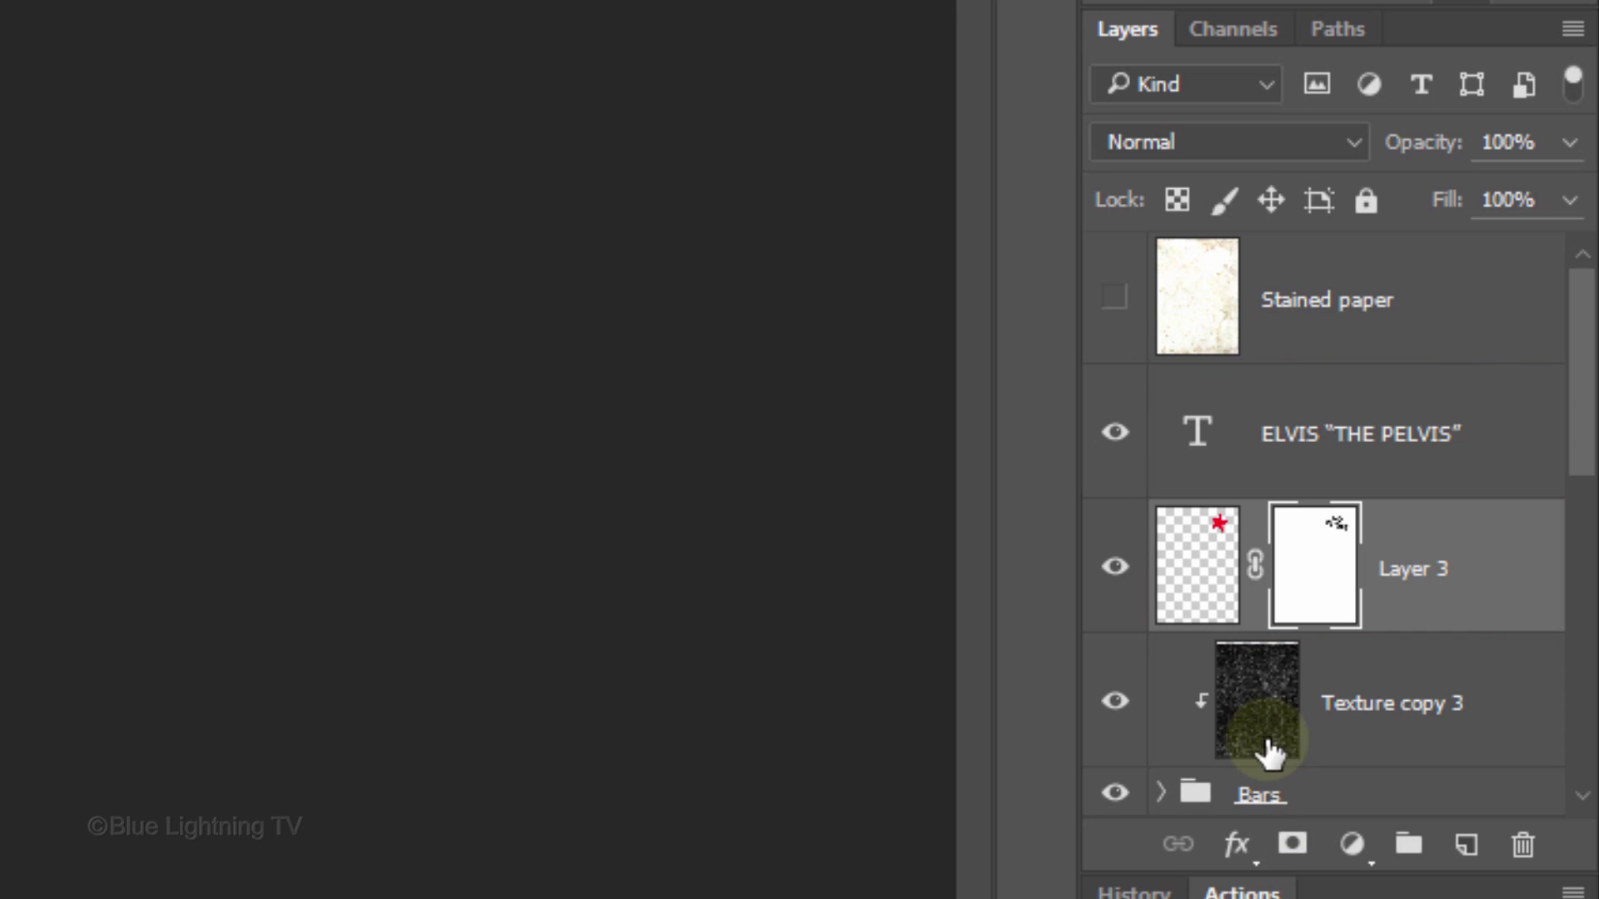
Group the star and caption as 'star and text' with Multiply blending
{"action": "left_click", "coordinate": [1199, 428], "text": "shift"}
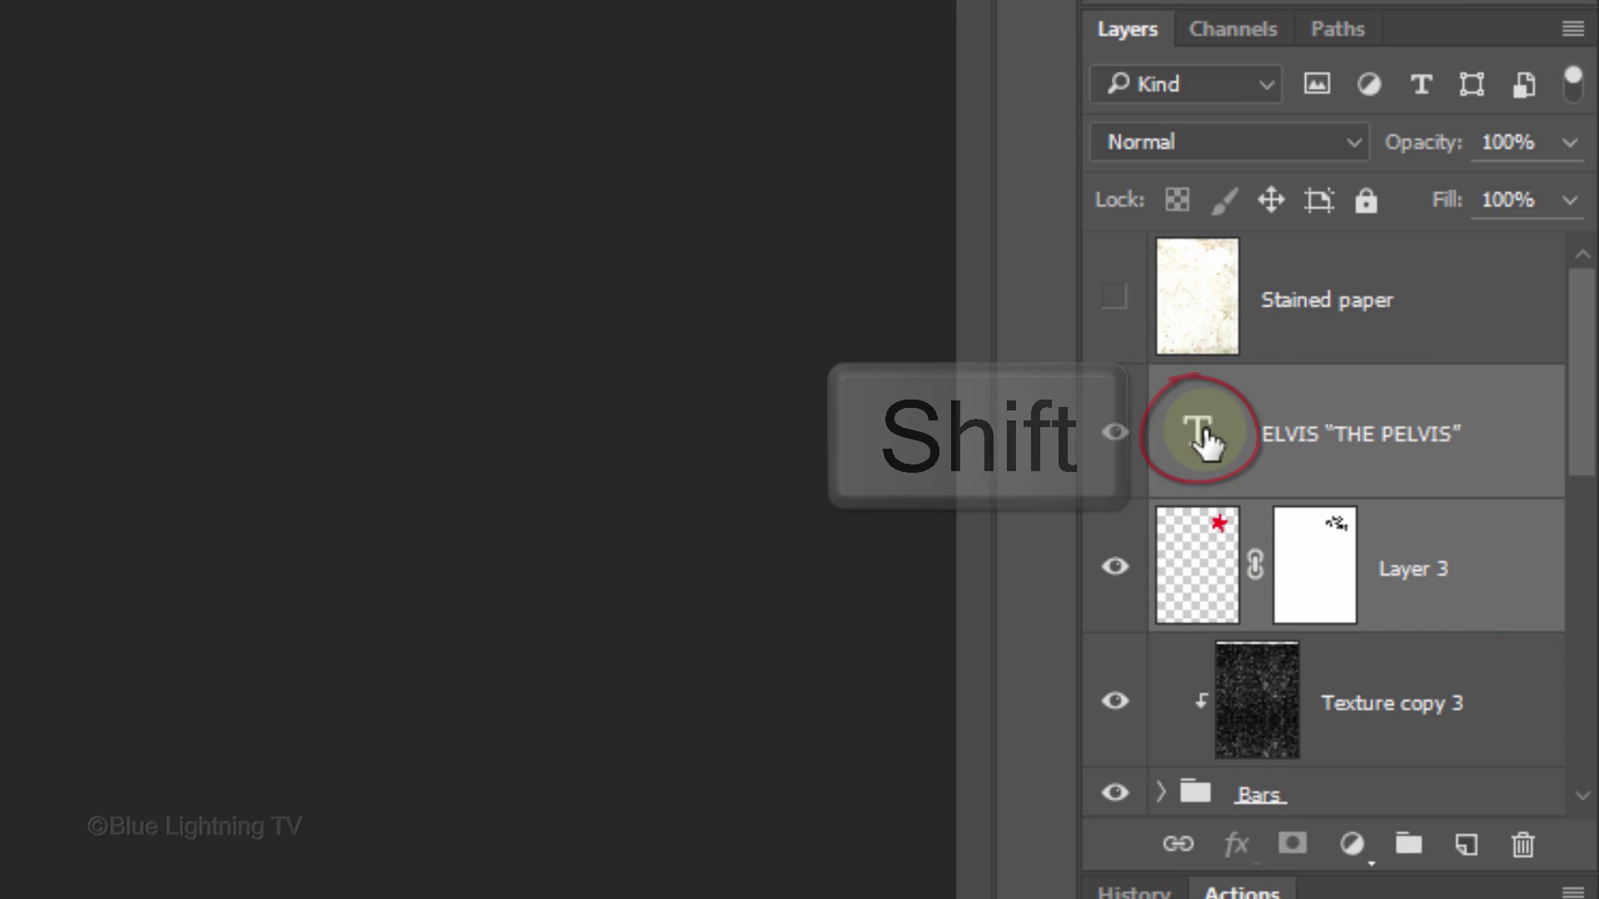
{"action": "key", "text": "ctrl+g"}
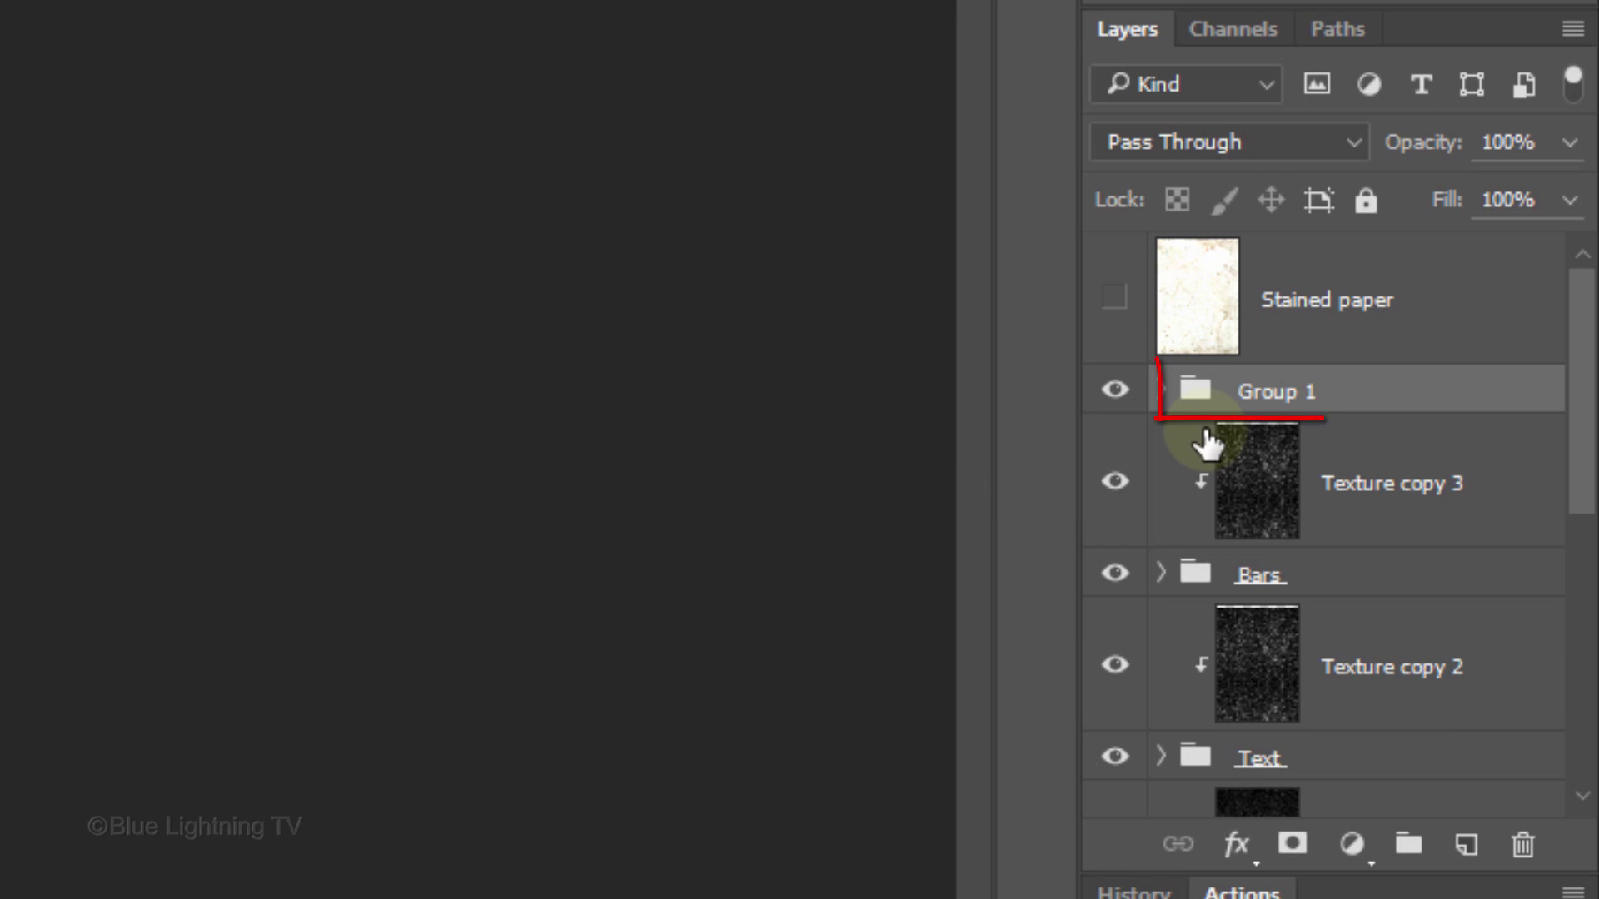
{"action": "double_click", "coordinate": [1262, 394]}
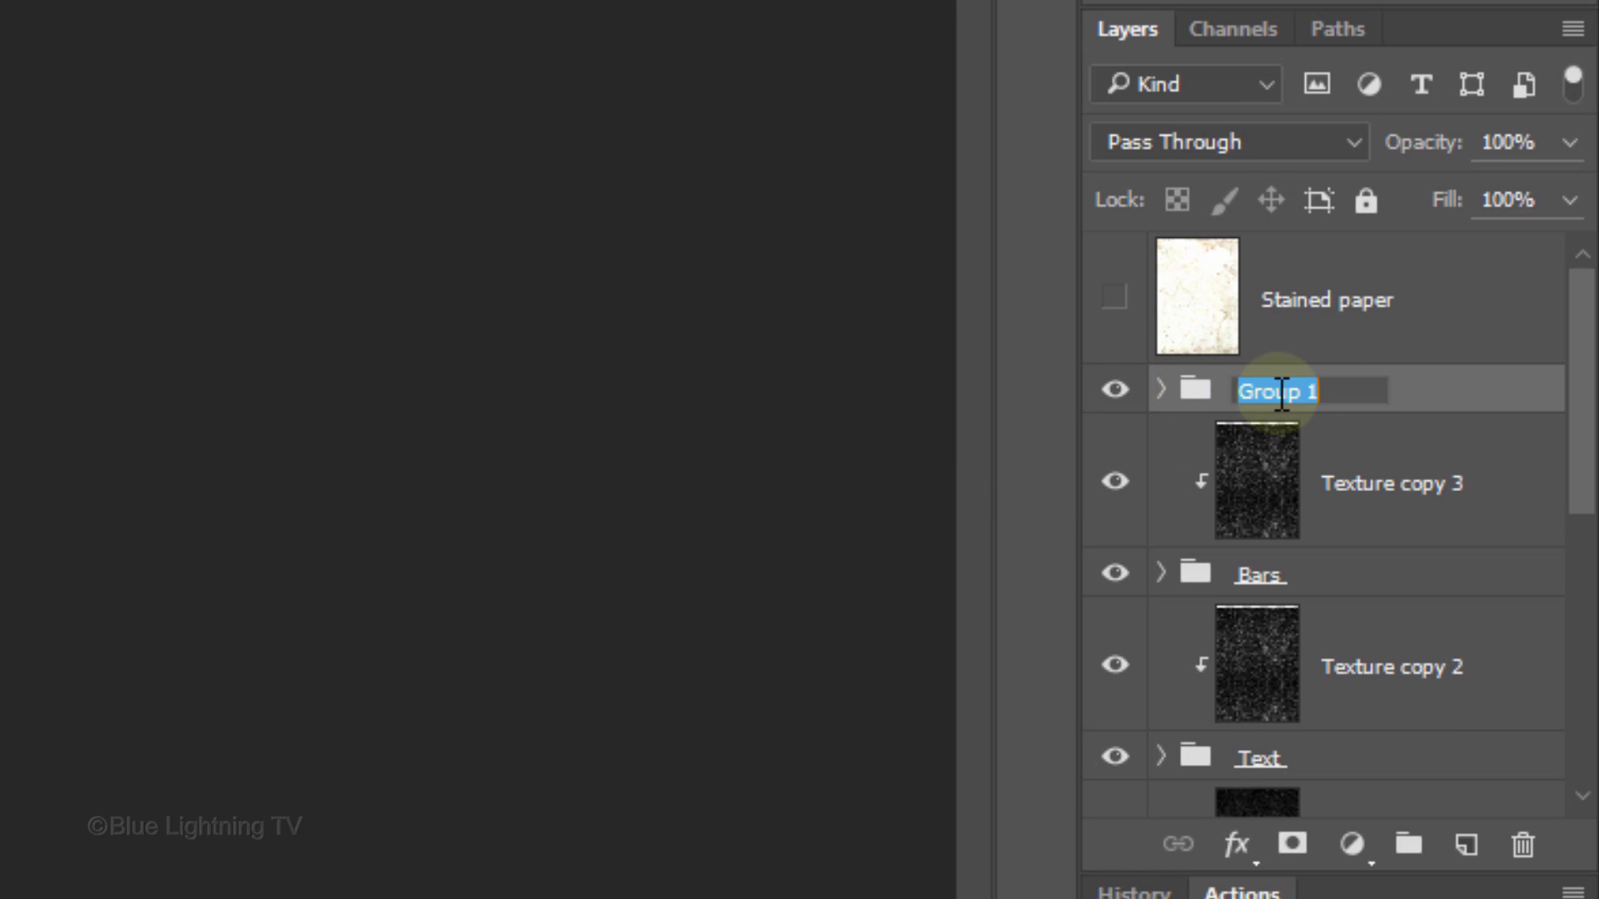
{"action": "type", "text": "star and text"}
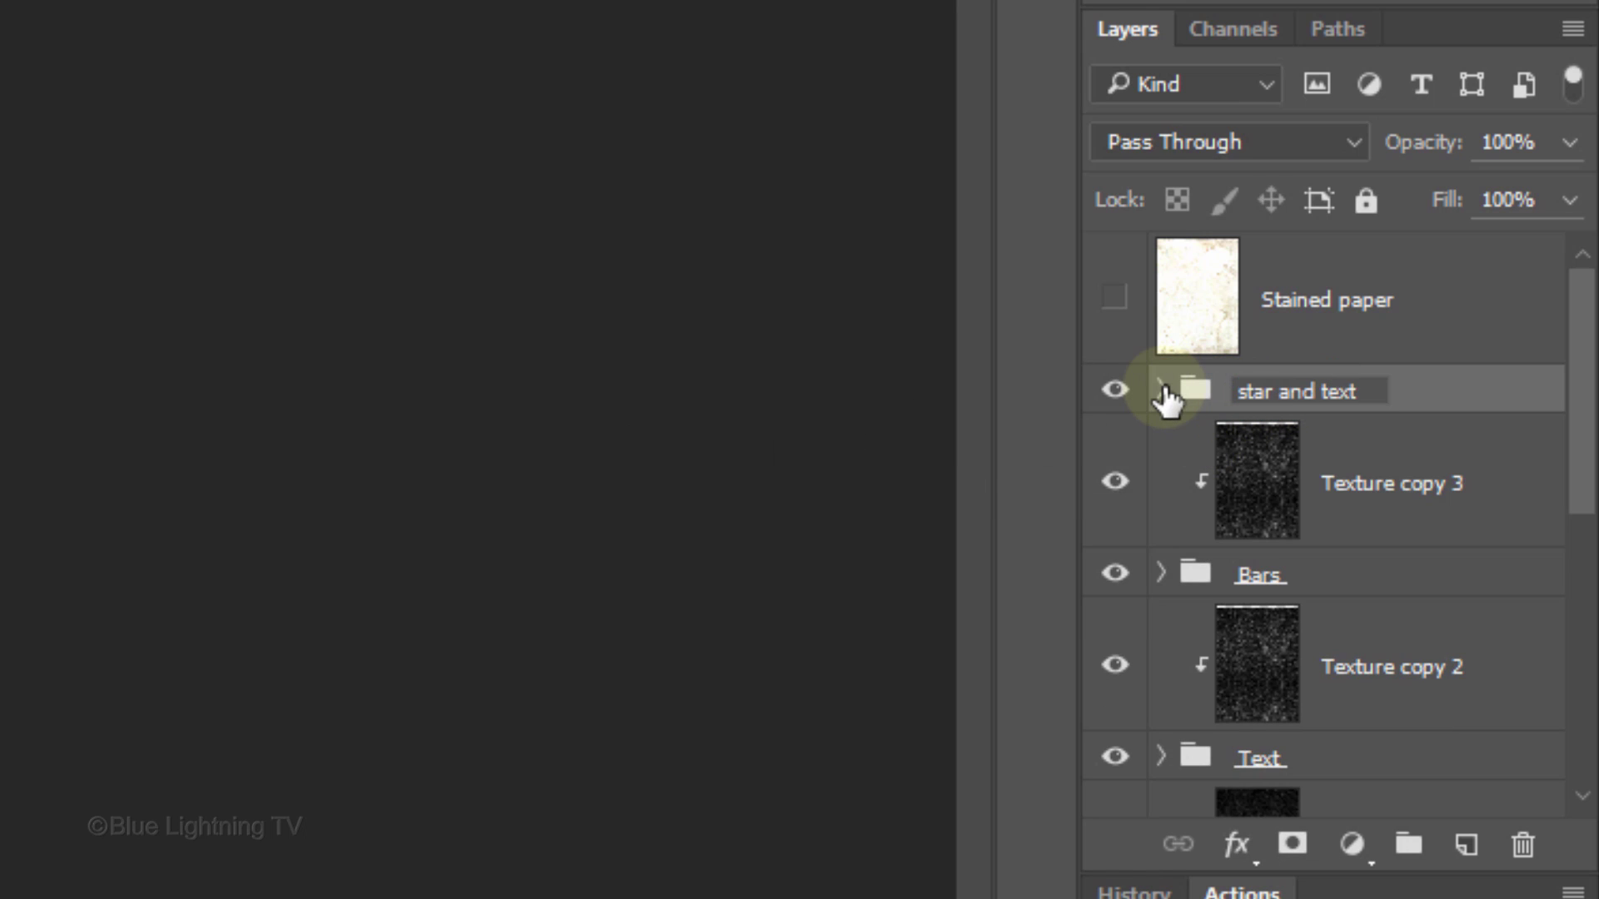
{"action": "key", "text": "Return"}
{"action": "left_click", "coordinate": [1182, 143]}
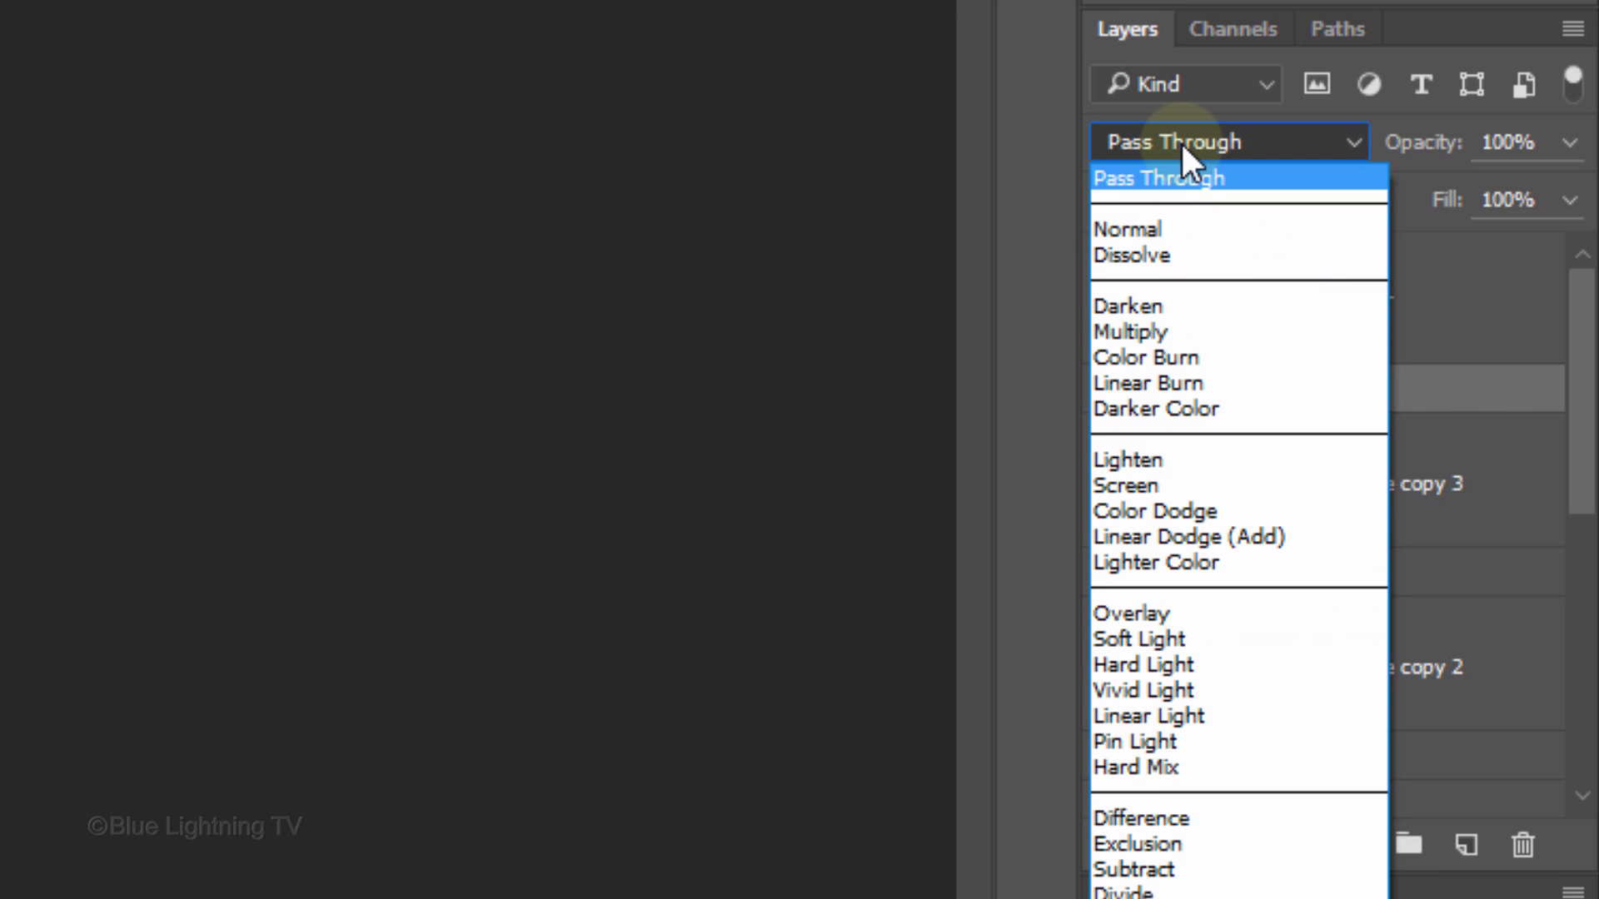
{"action": "left_click", "coordinate": [1131, 333]}
Copy the texture layer above the 'star and text' group and clip it to the group
{"action": "key", "text": "alt"}
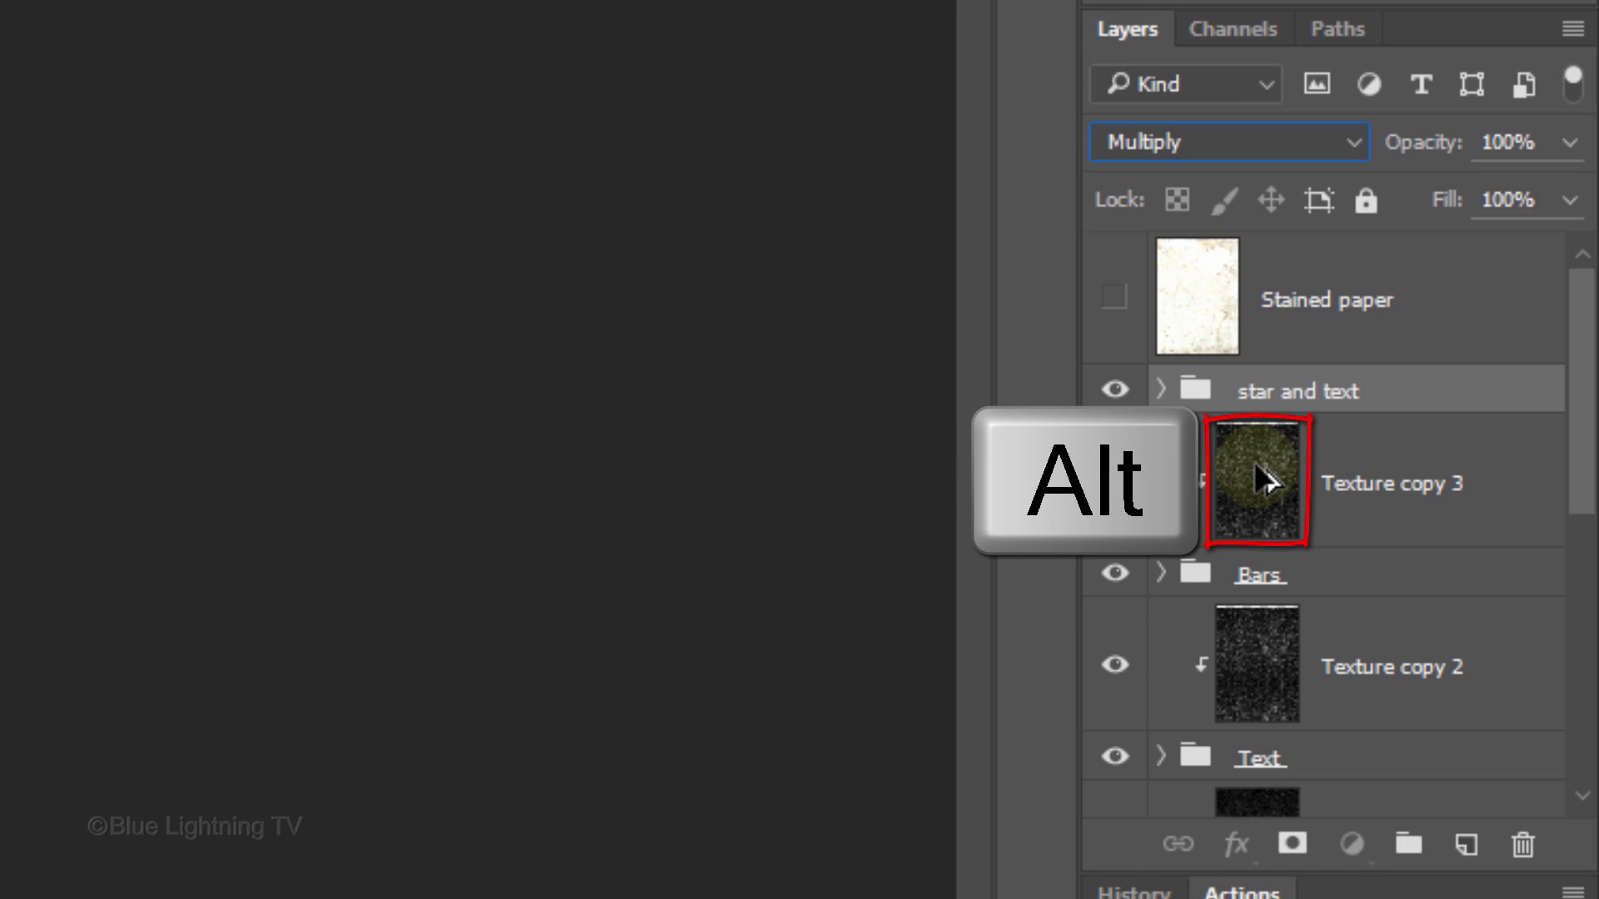
{"action": "left_click_drag", "start_coordinate": [1261, 482], "coordinate": [1258, 390]}
{"action": "key", "text": "ctrl+alt+g"}
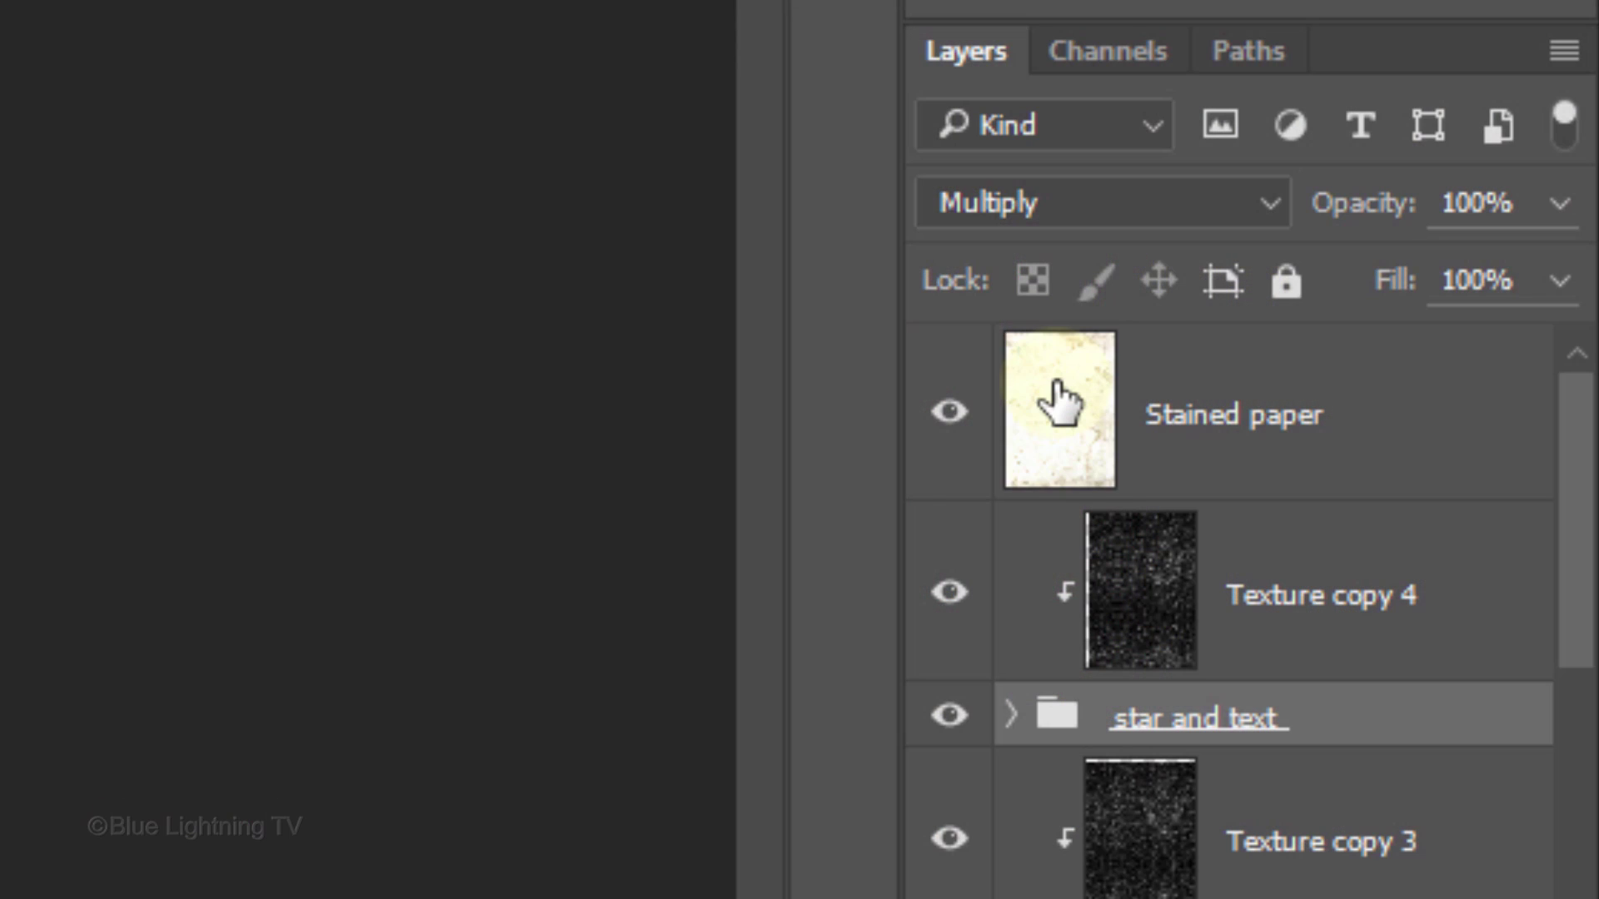
Set the Stained paper layer's blend mode from Normal to Multiply for an aged look
{"action": "left_click", "coordinate": [1059, 399]}
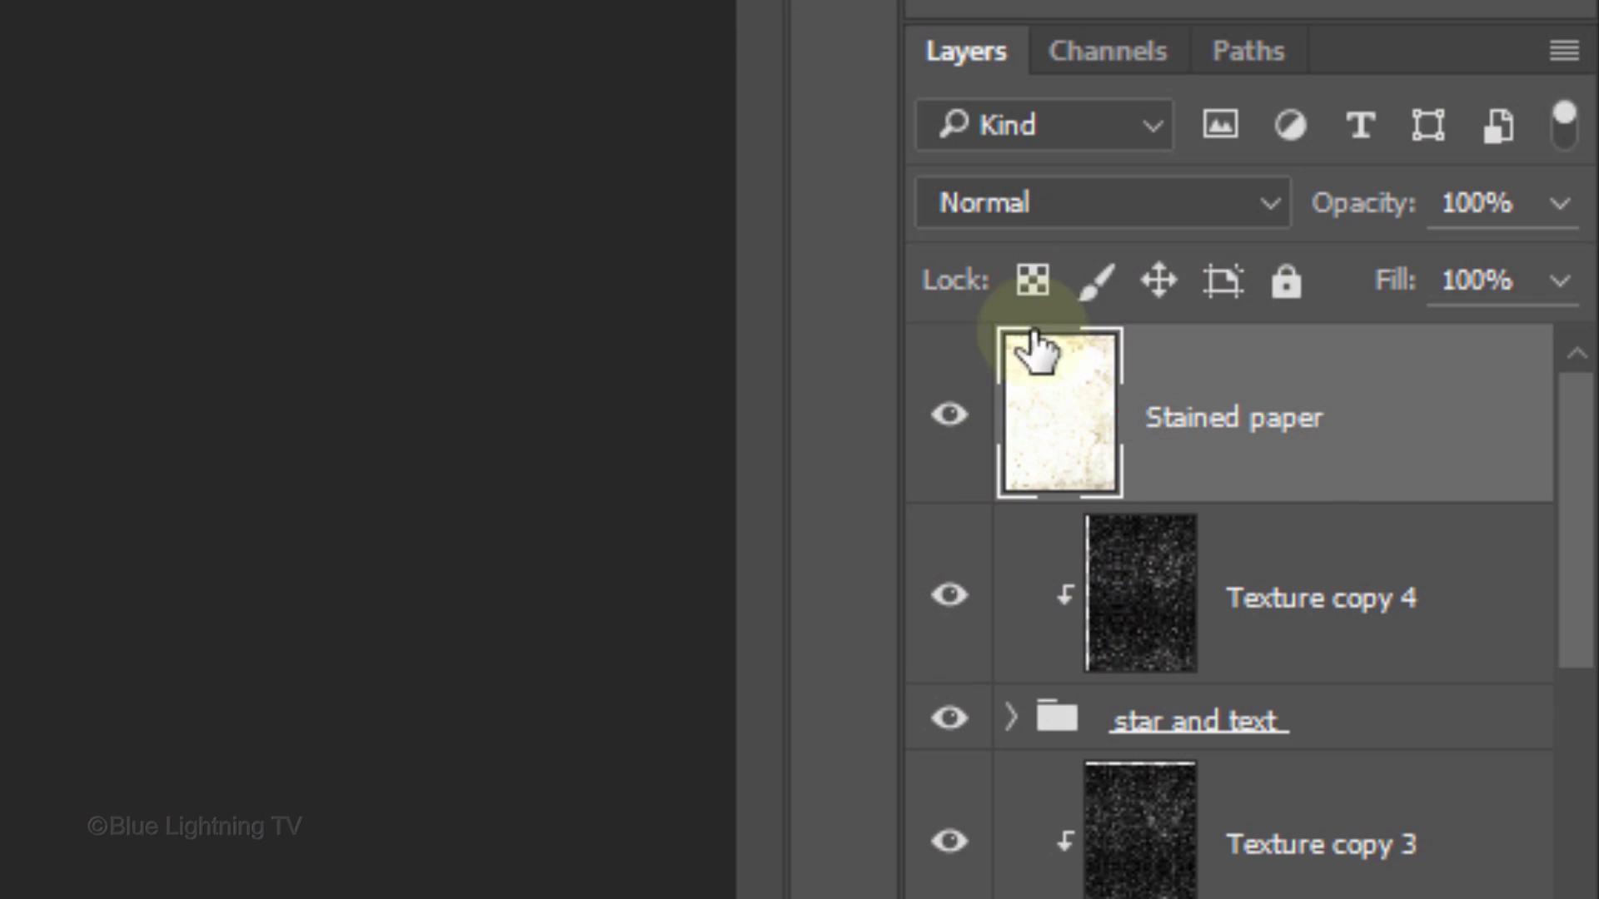
{"action": "left_click", "coordinate": [1032, 210]}
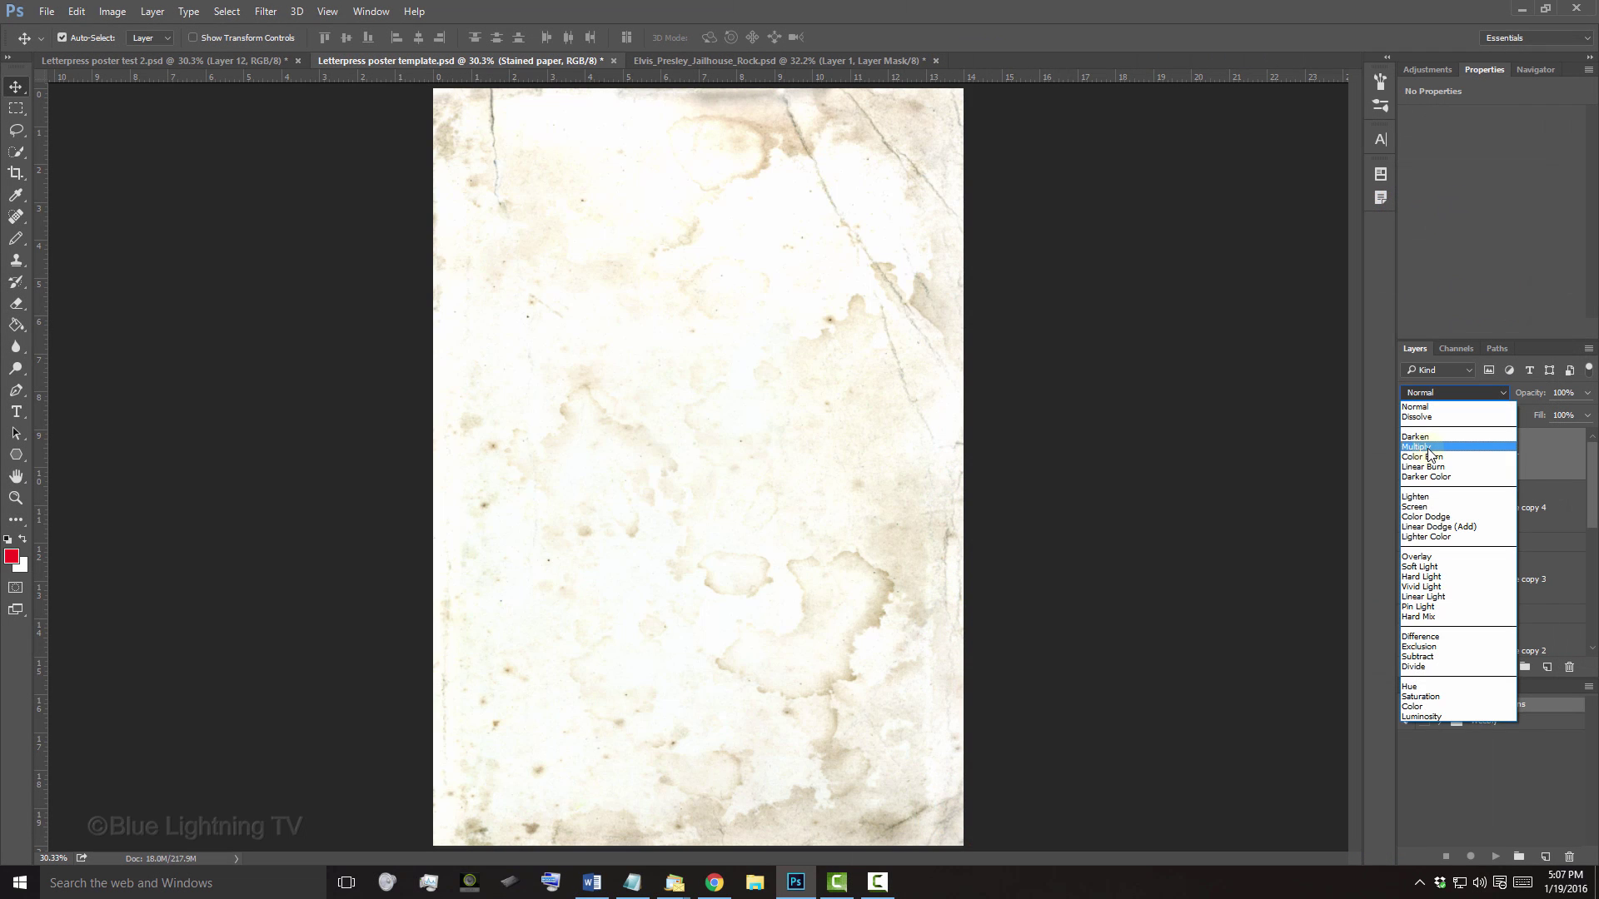
{"action": "left_click", "coordinate": [1015, 391]}
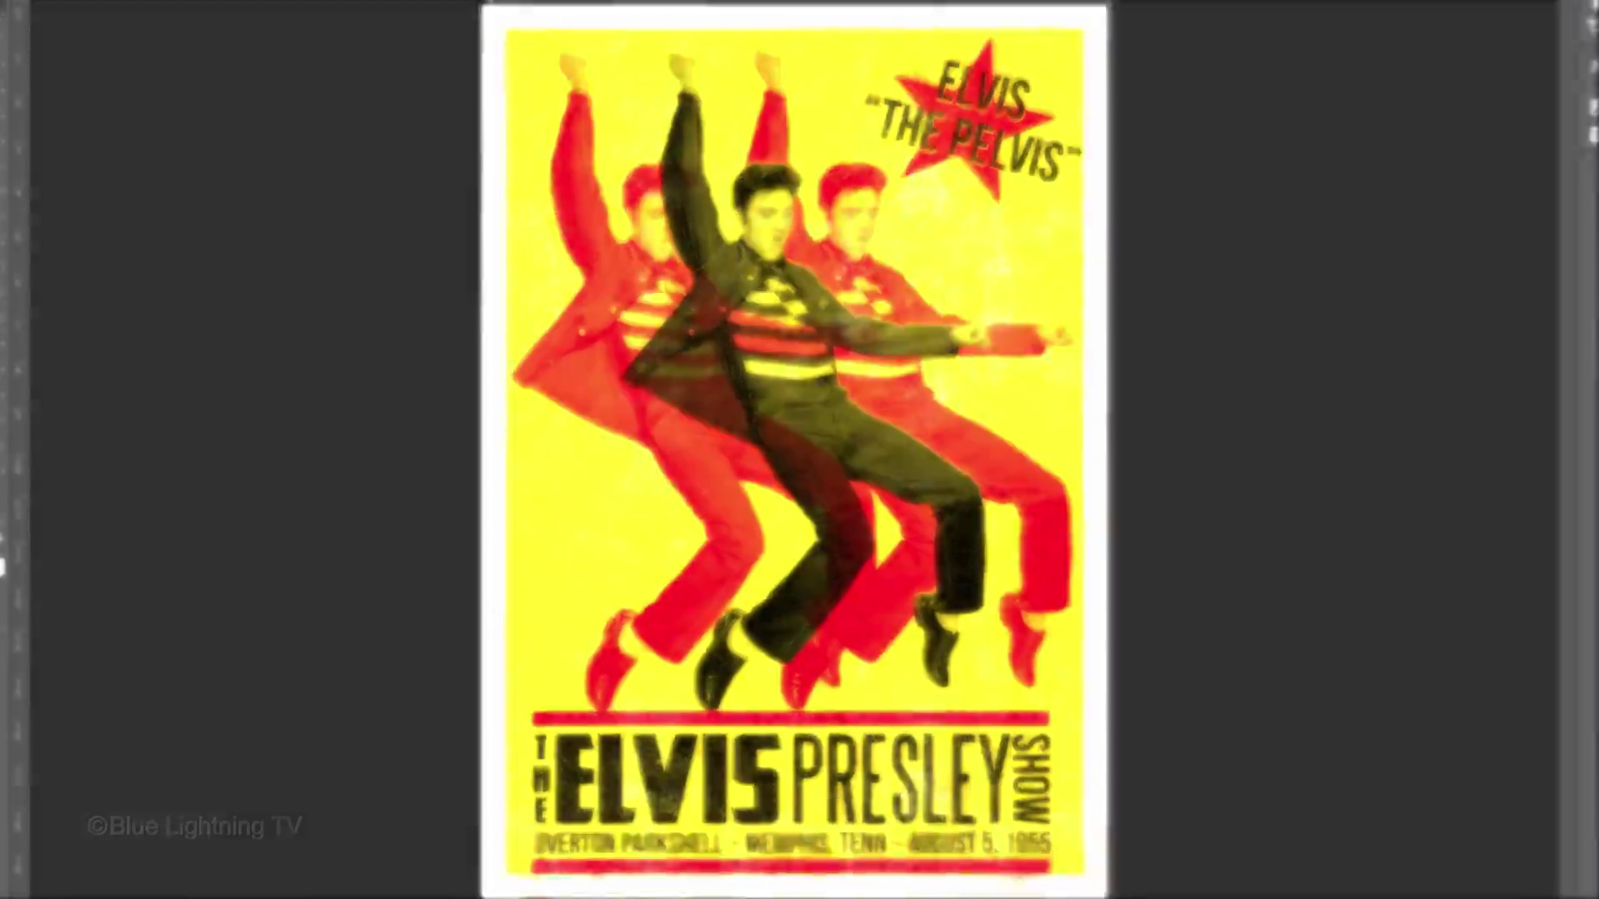